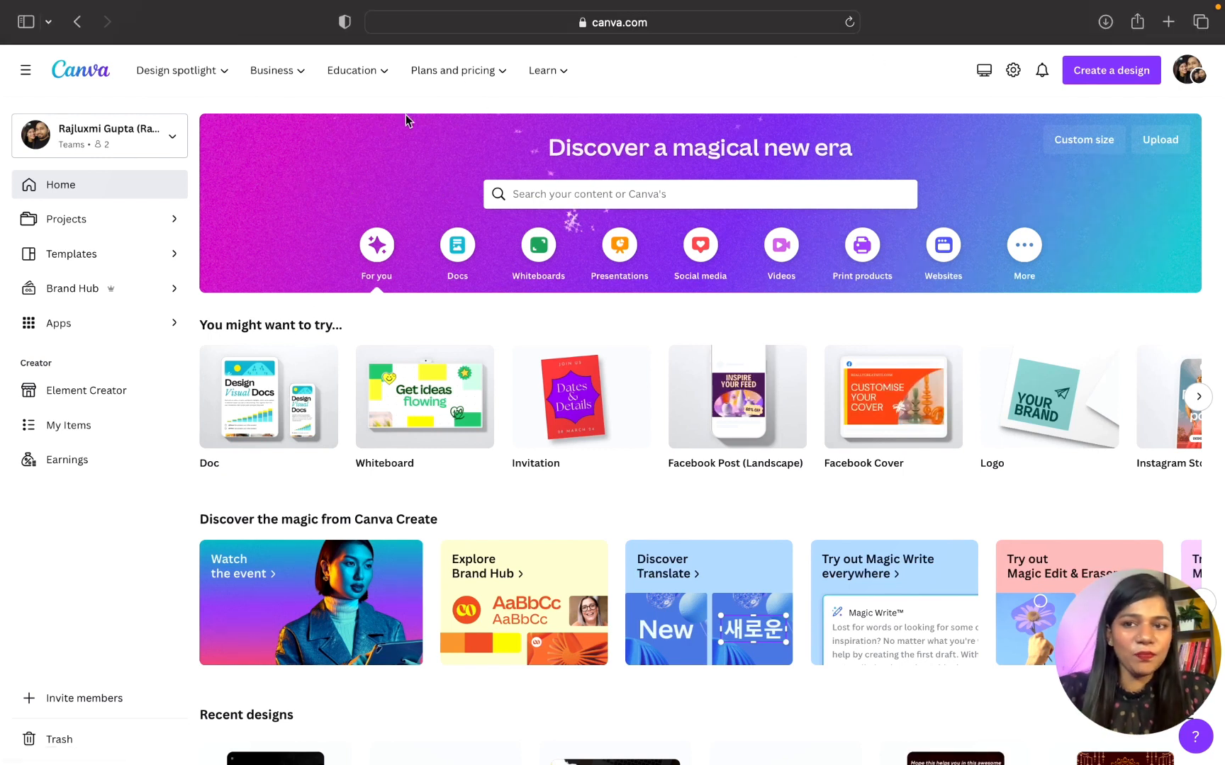
Step: Search for "Facebook cover" and create a blank Facebook Cover design
left_click(678, 186)
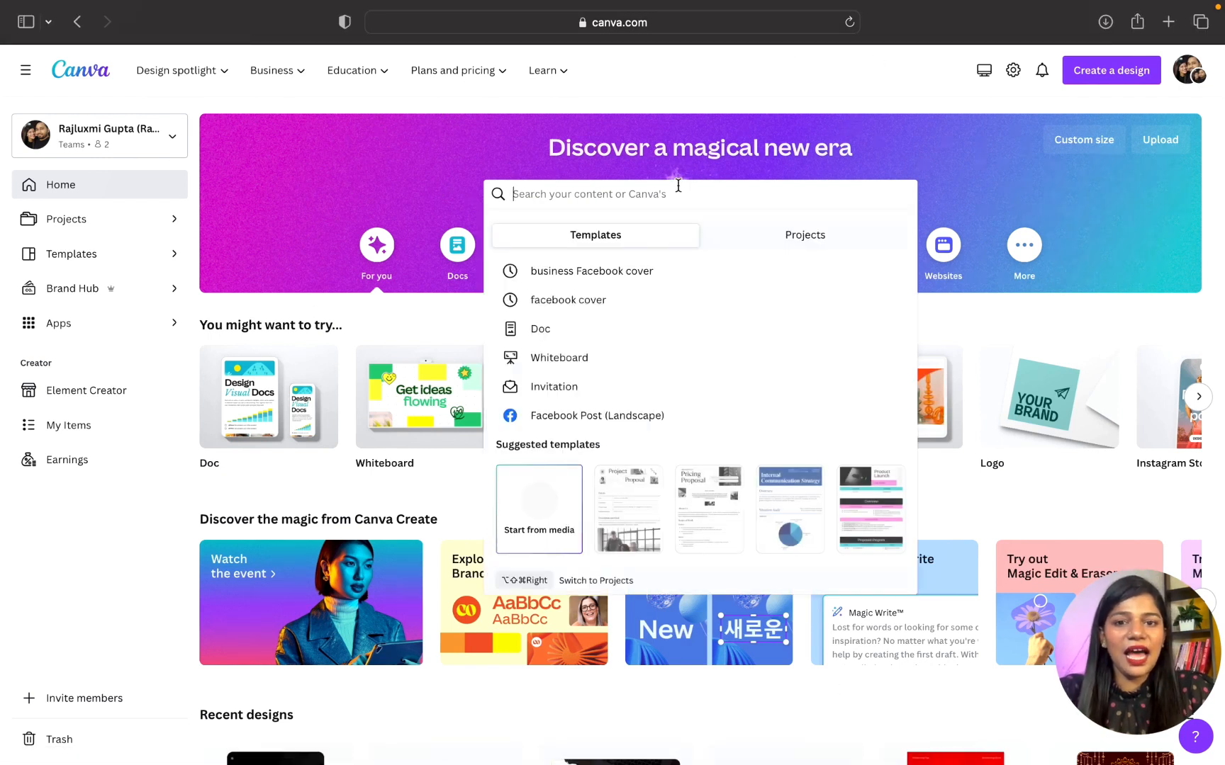
type("faceb")
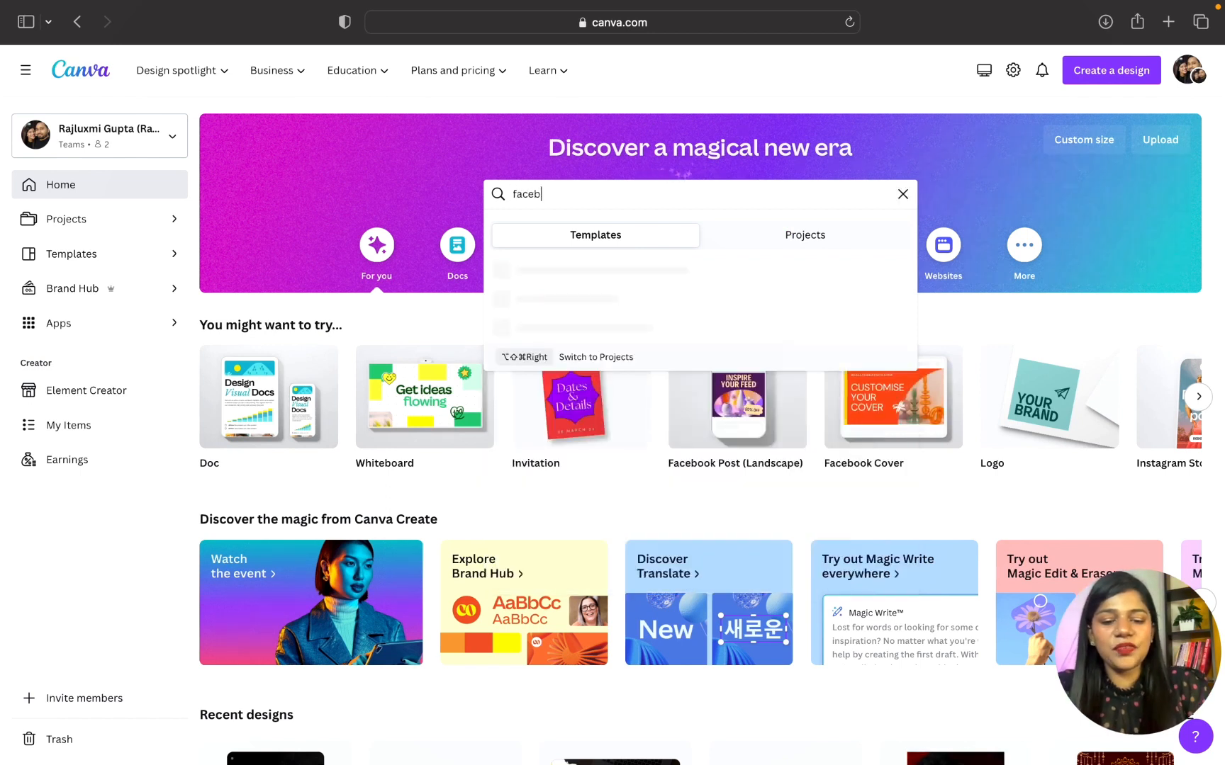
type("ook cover")
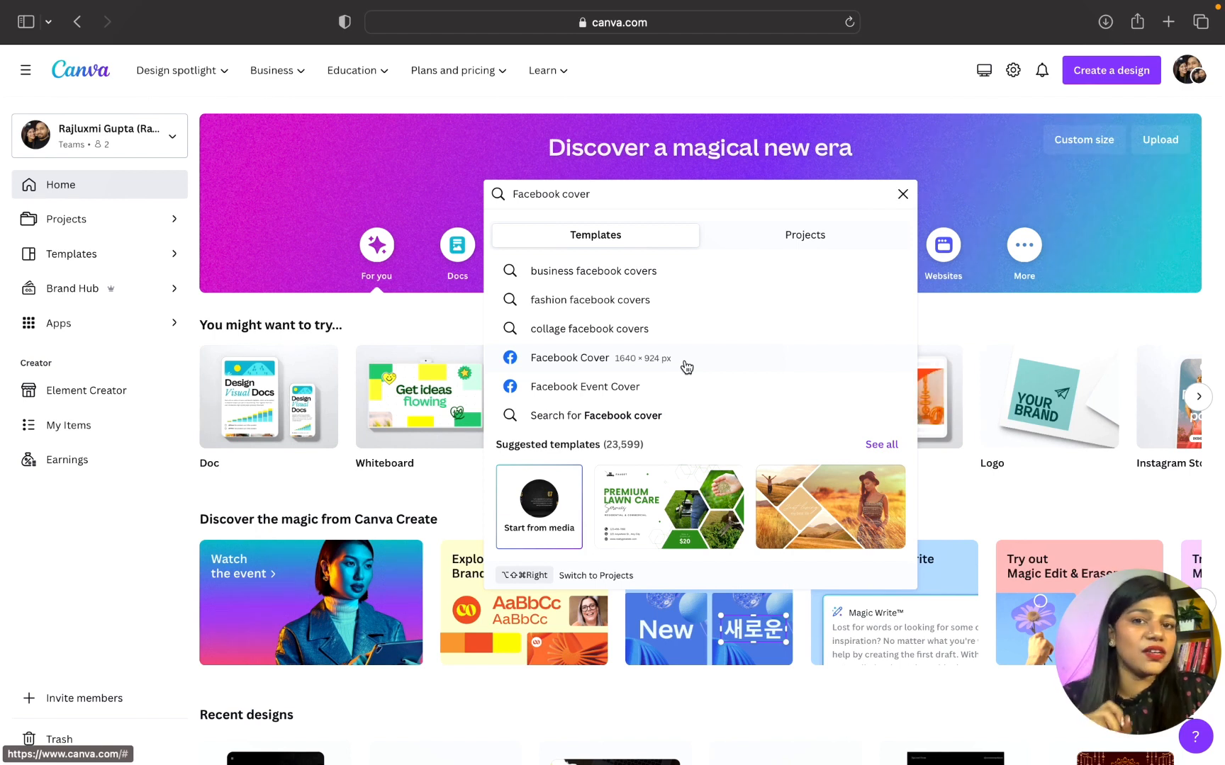
left_click(597, 363)
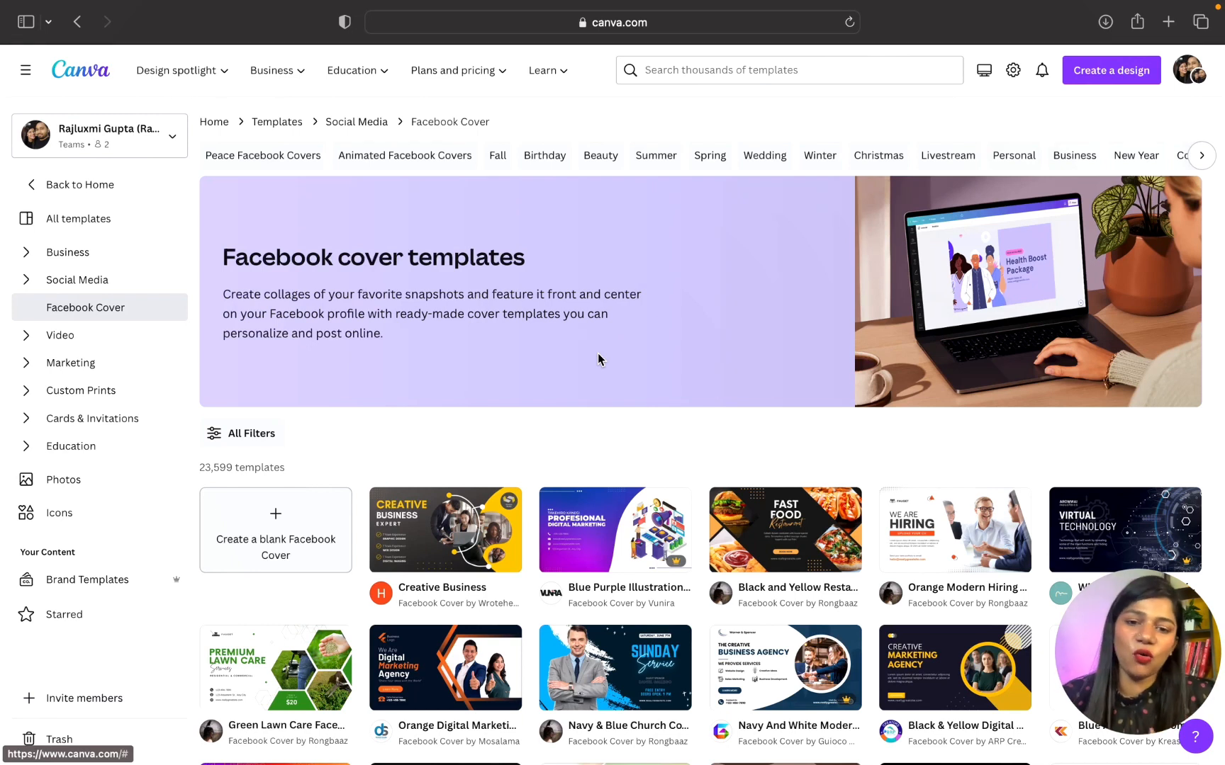
left_click(298, 518)
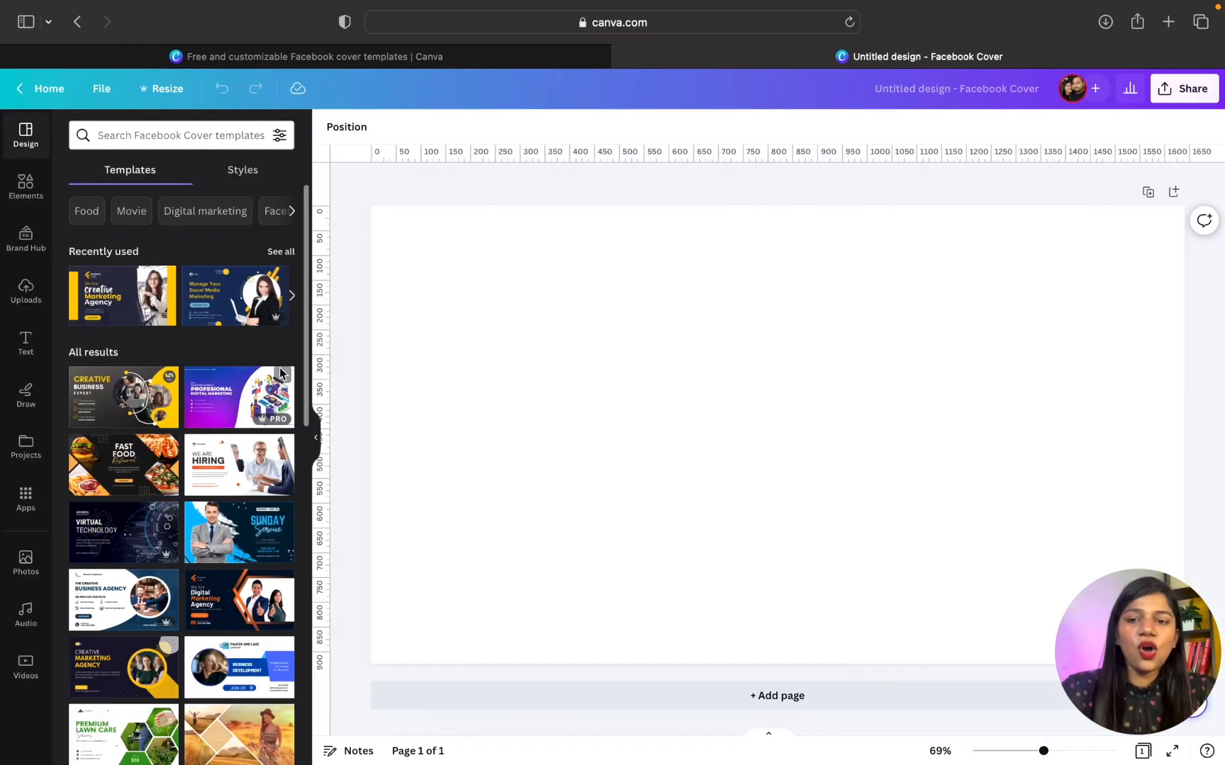
scroll(284, 453, "down", 15)
scroll(284, 452, "down", 5)
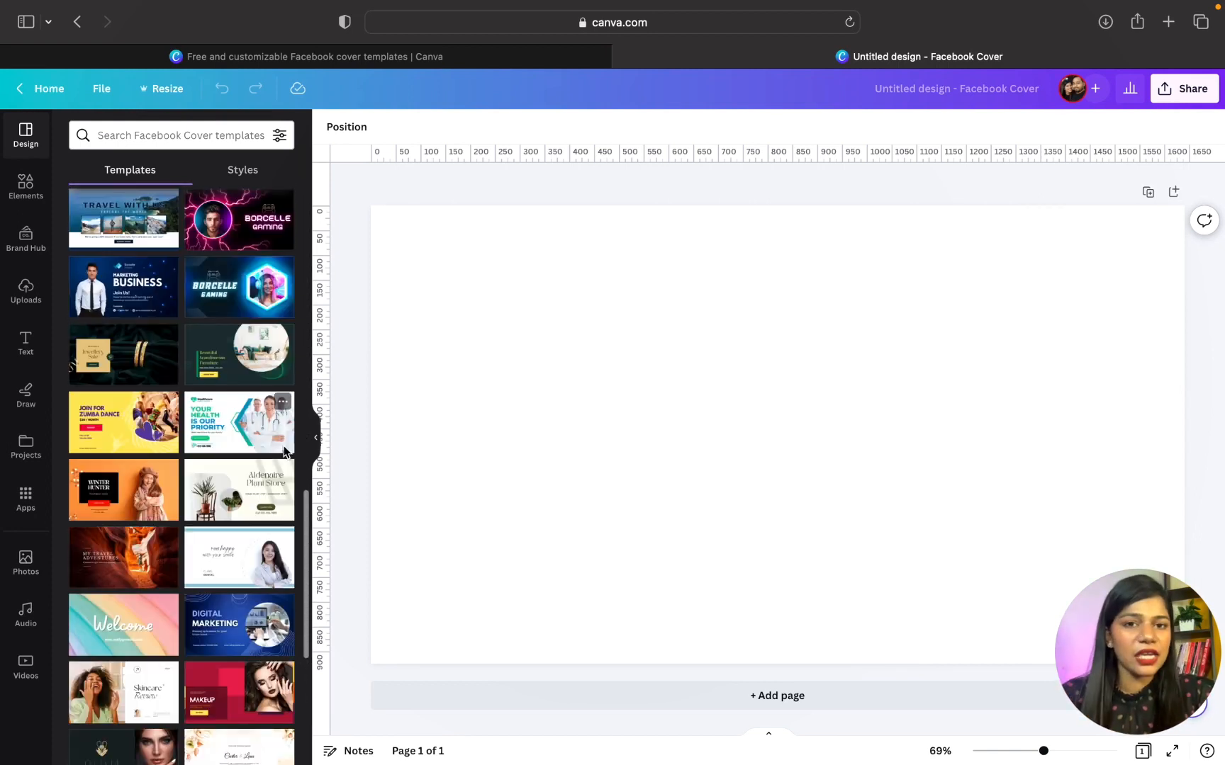
scroll(284, 451, "up", 20)
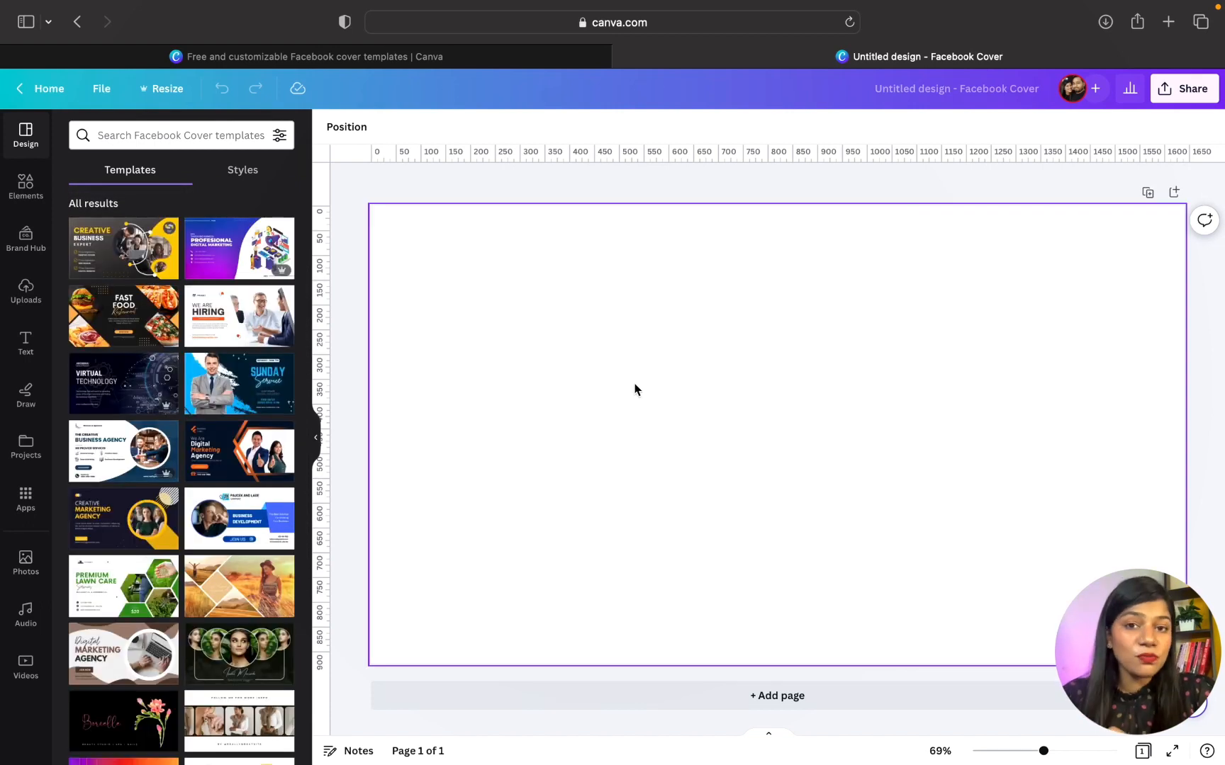
Step: Set the blank page's background to the solid colour #1A192E
left_click(666, 418)
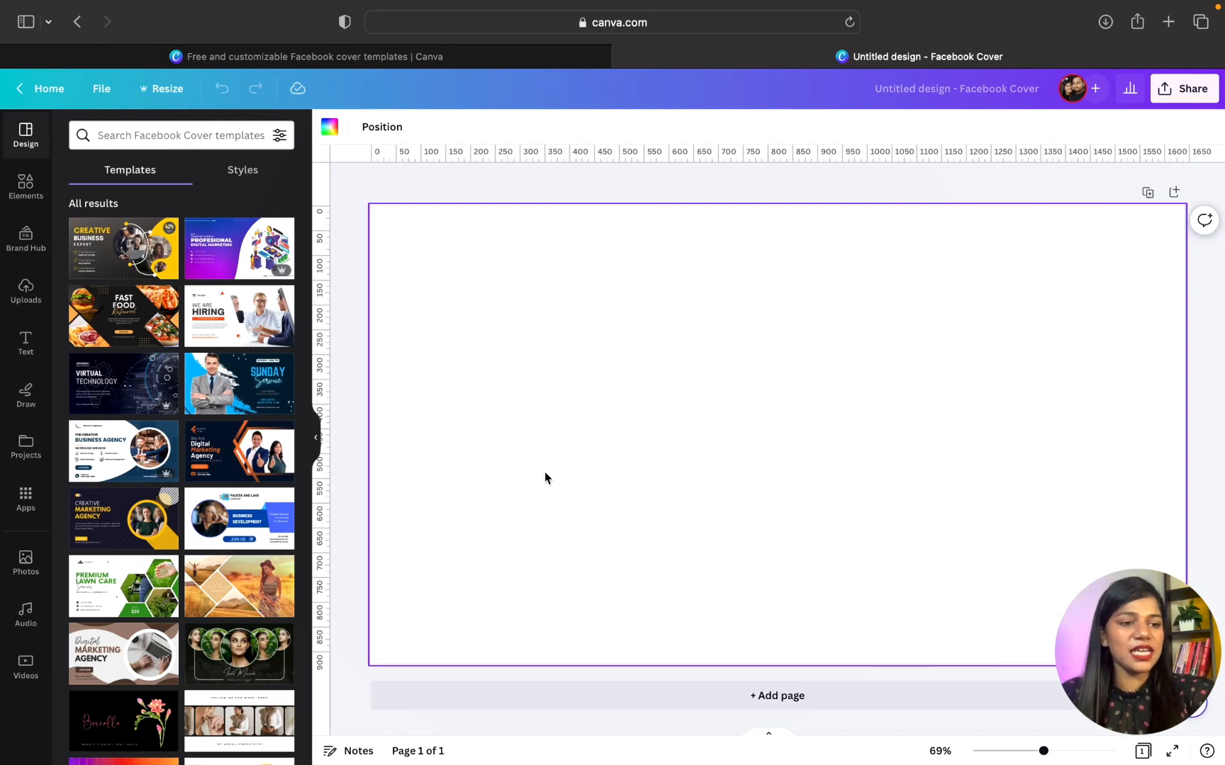
left_click(328, 129)
left_click(84, 214)
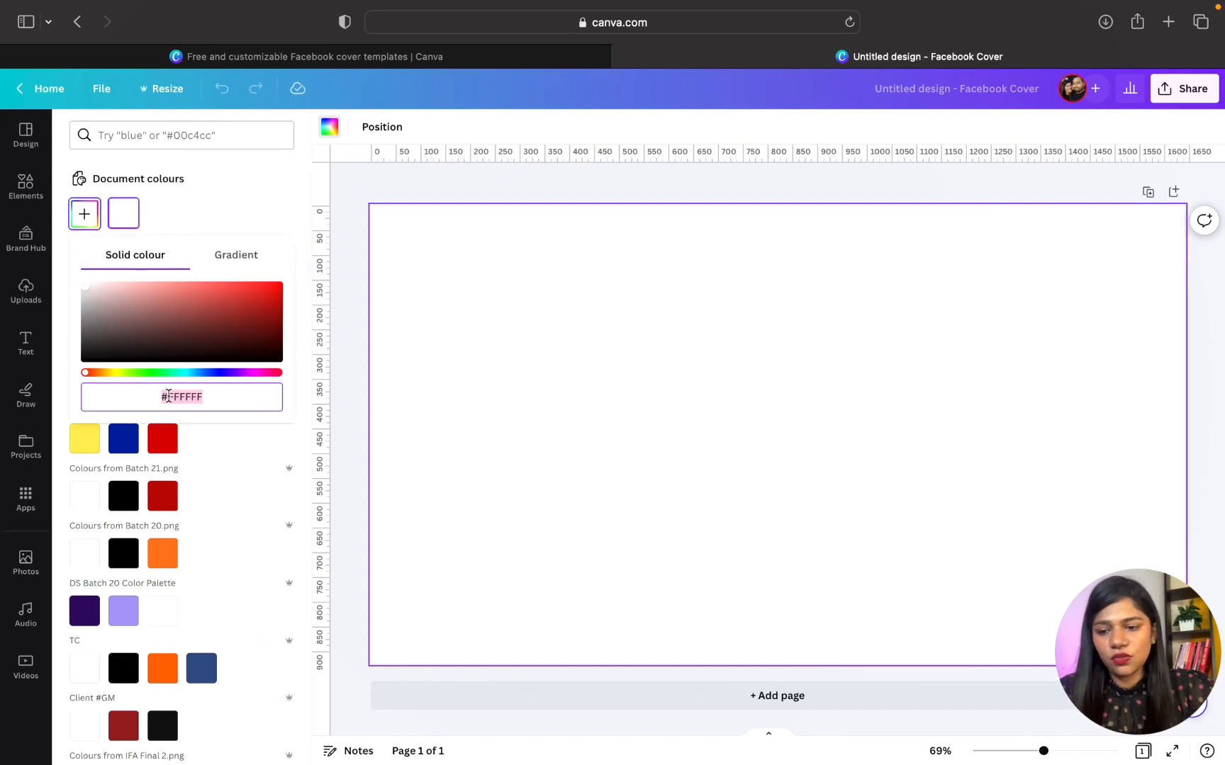
type("#1")
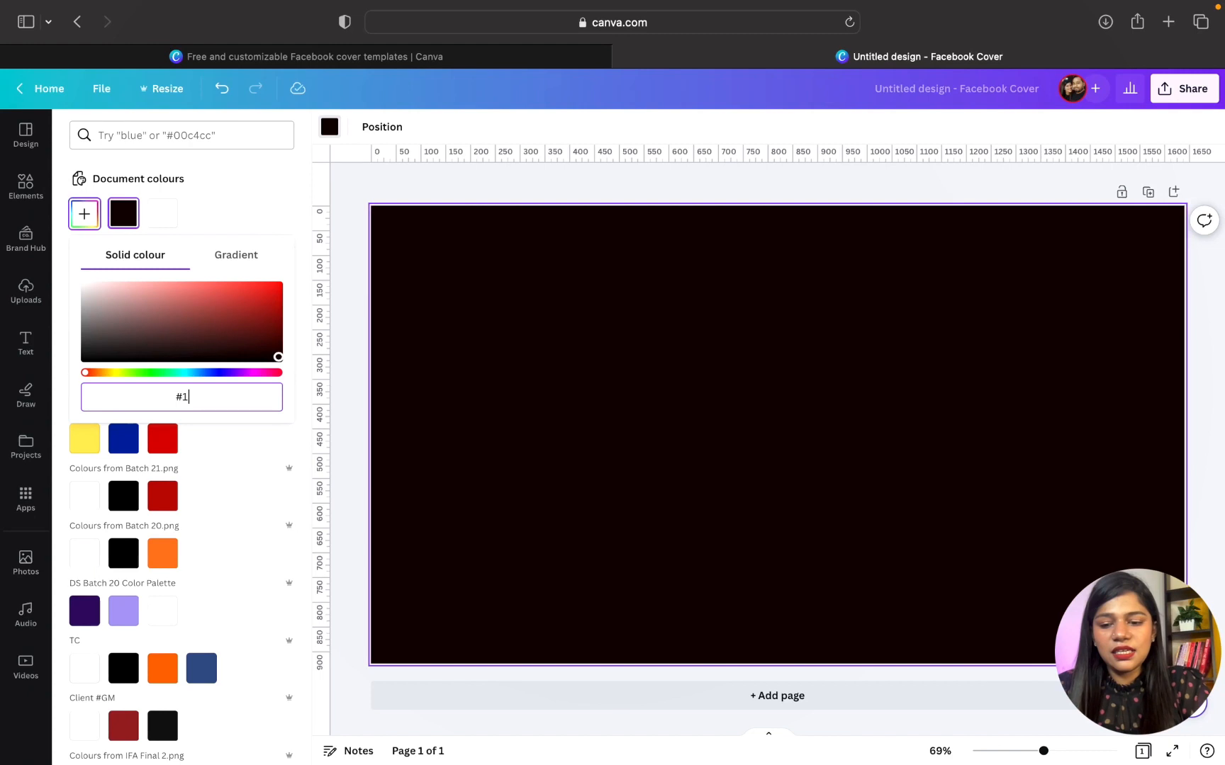
type("A")
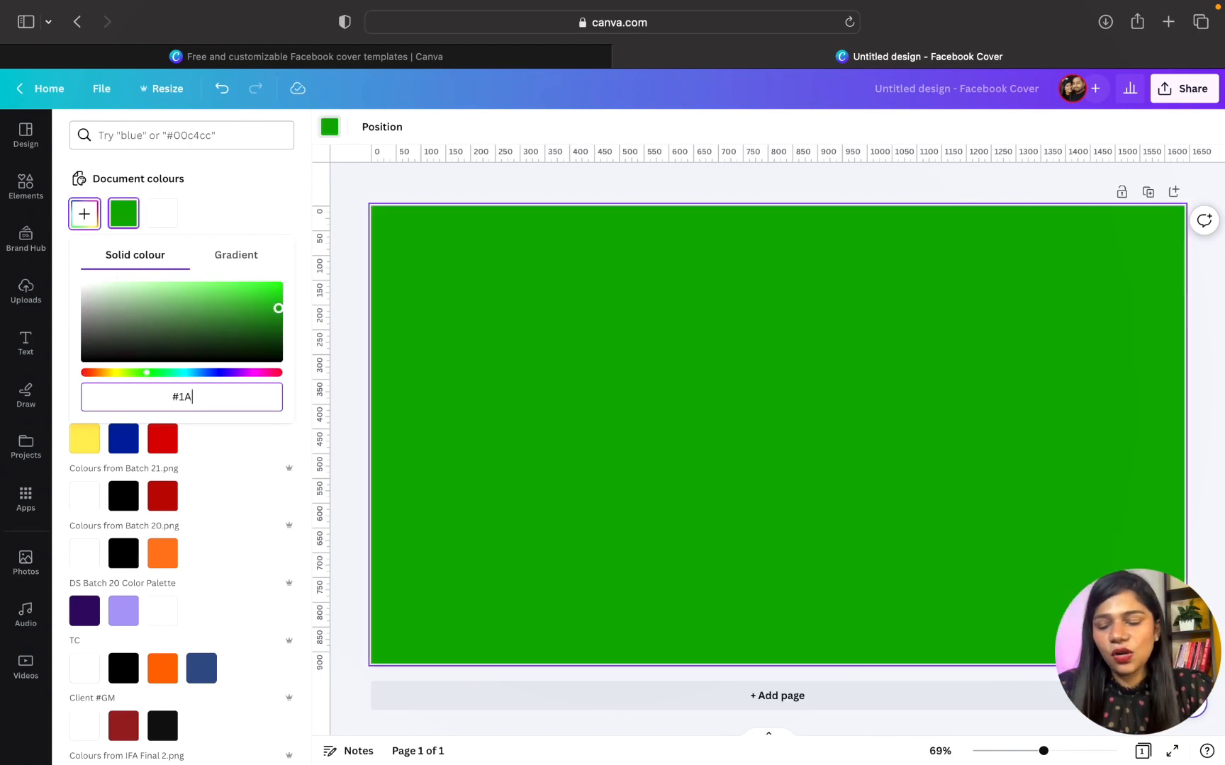
type("1")
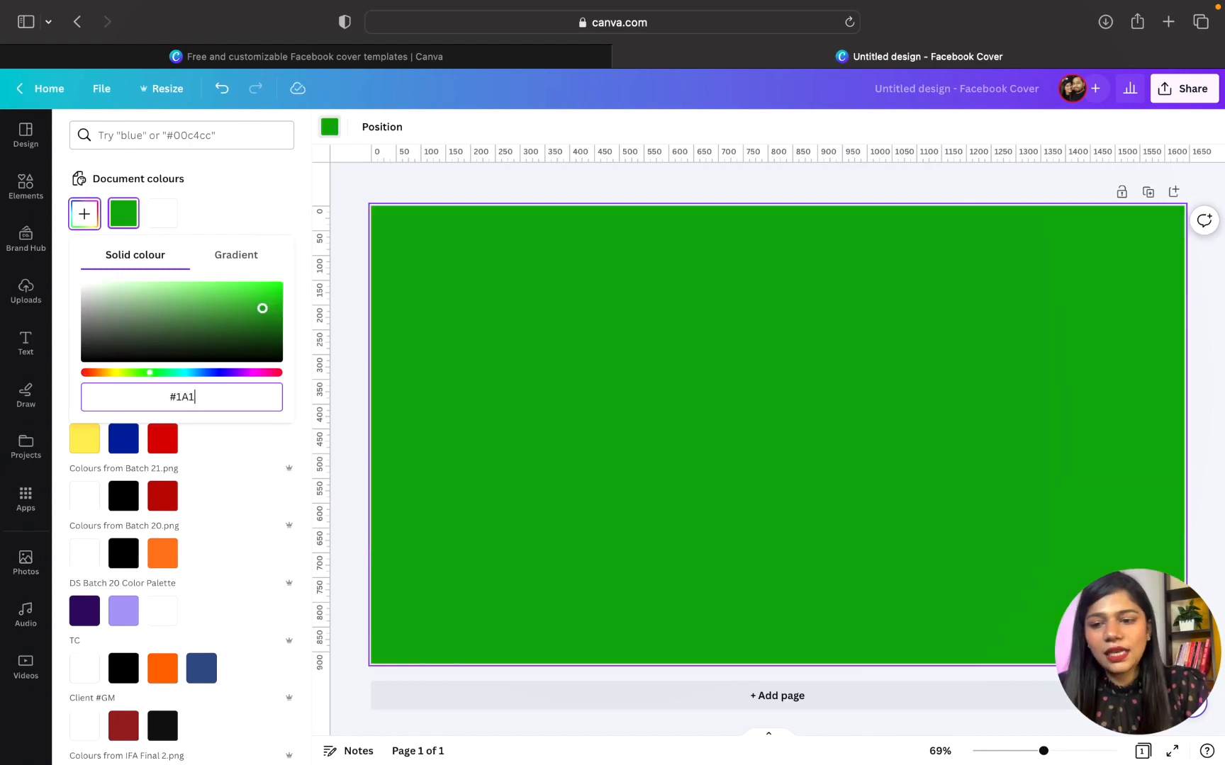
type("92E")
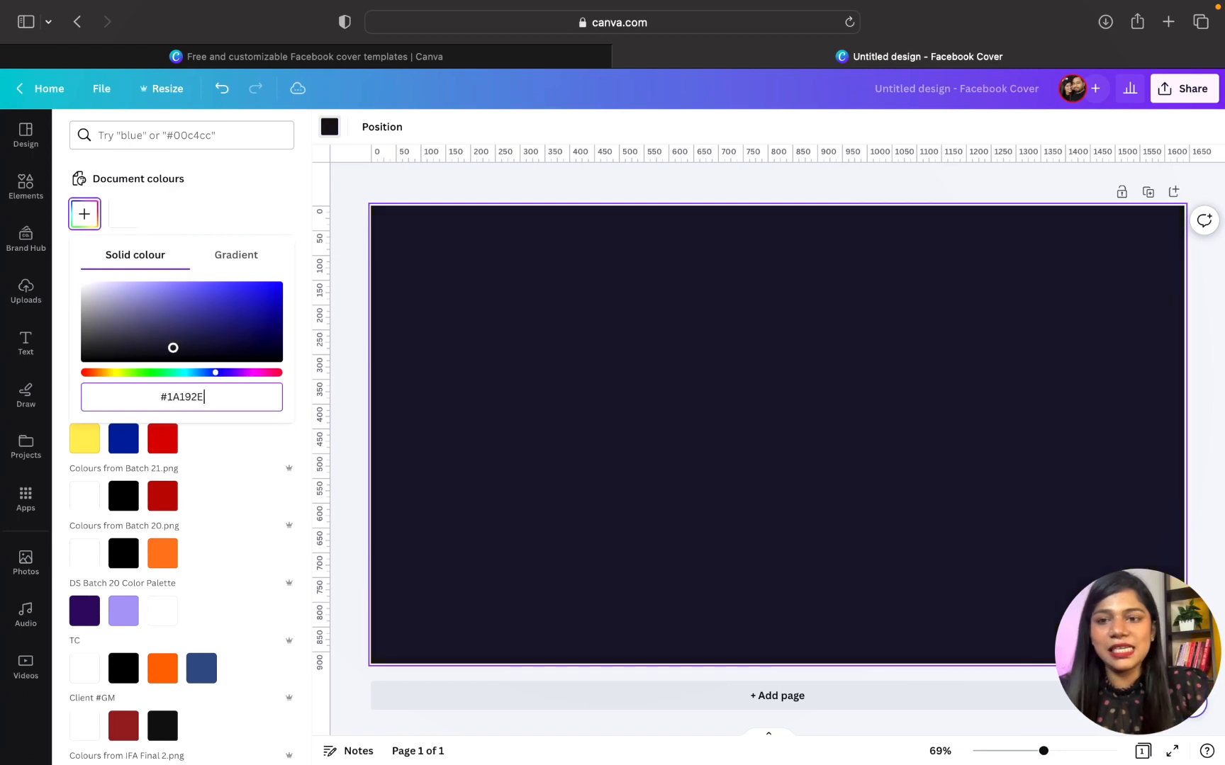
left_click(583, 380)
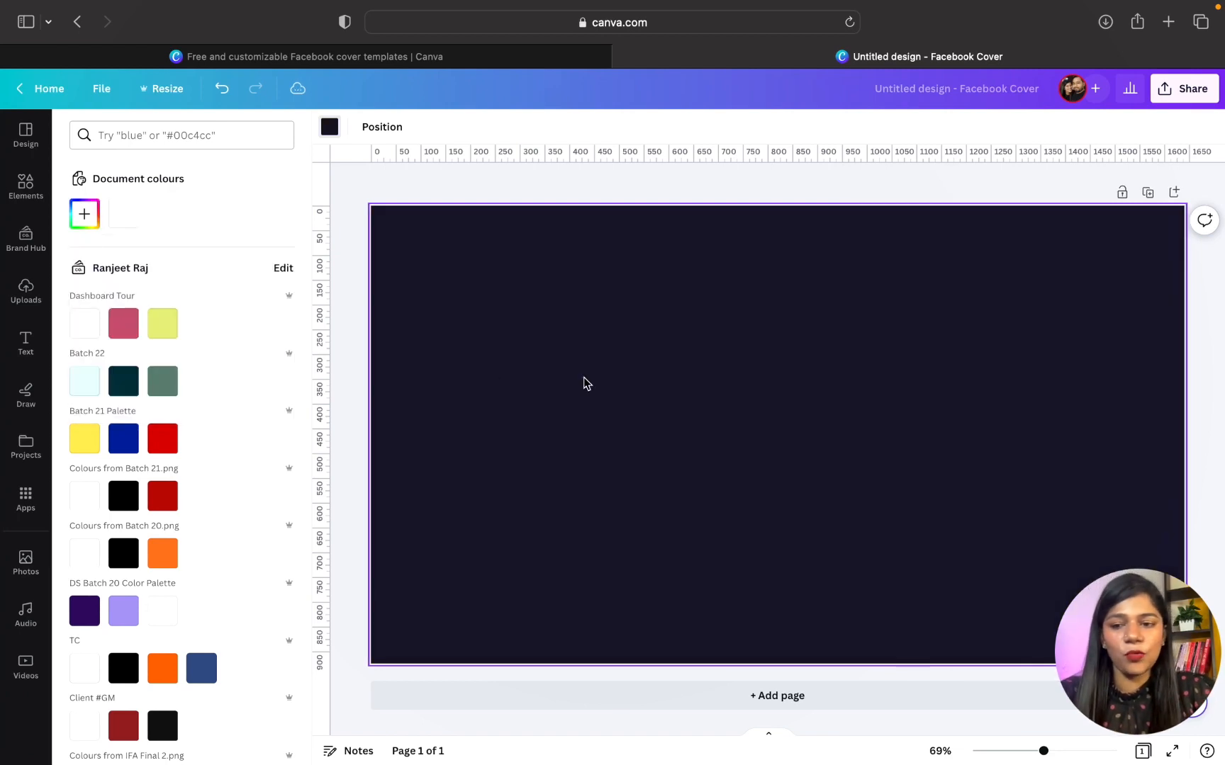
Step: Search the Frames collection for "circle" and add the round frame with a thick outer ring to the page
left_click(34, 197)
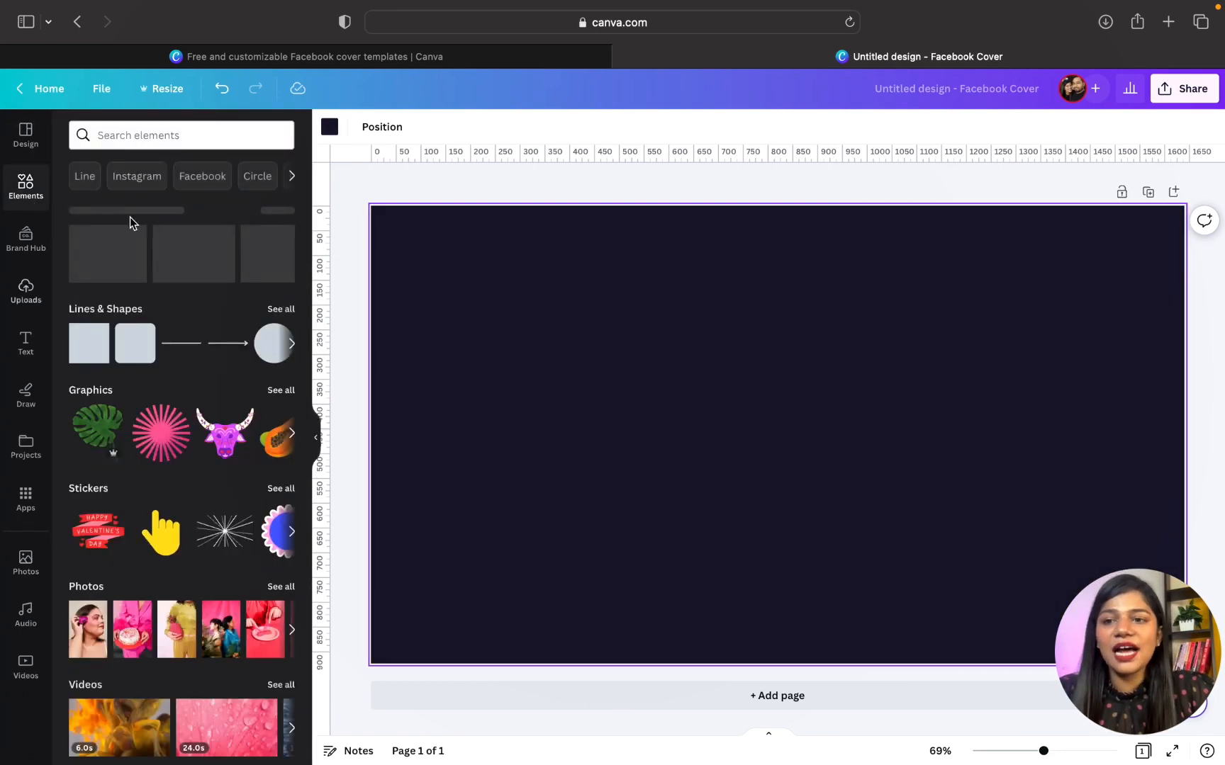
scroll(95, 370, "down", 10)
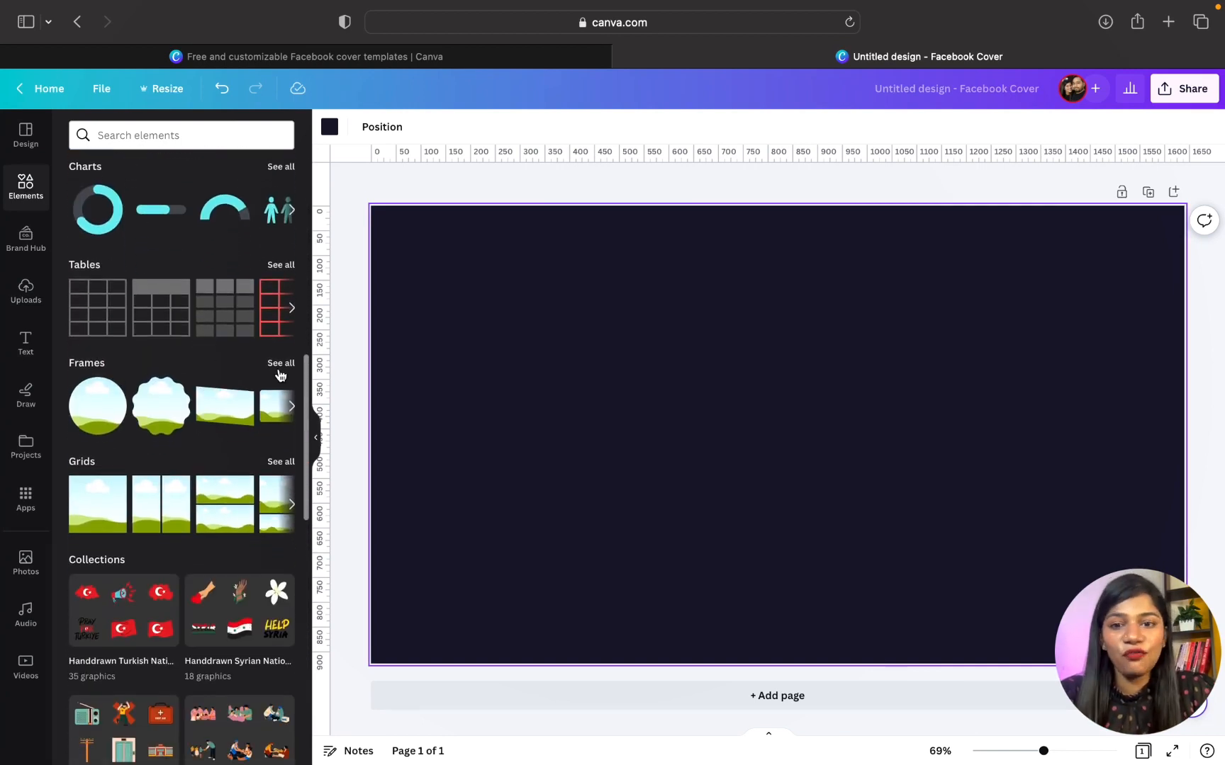
left_click(279, 367)
left_click(167, 164)
type("circle")
key("Return")
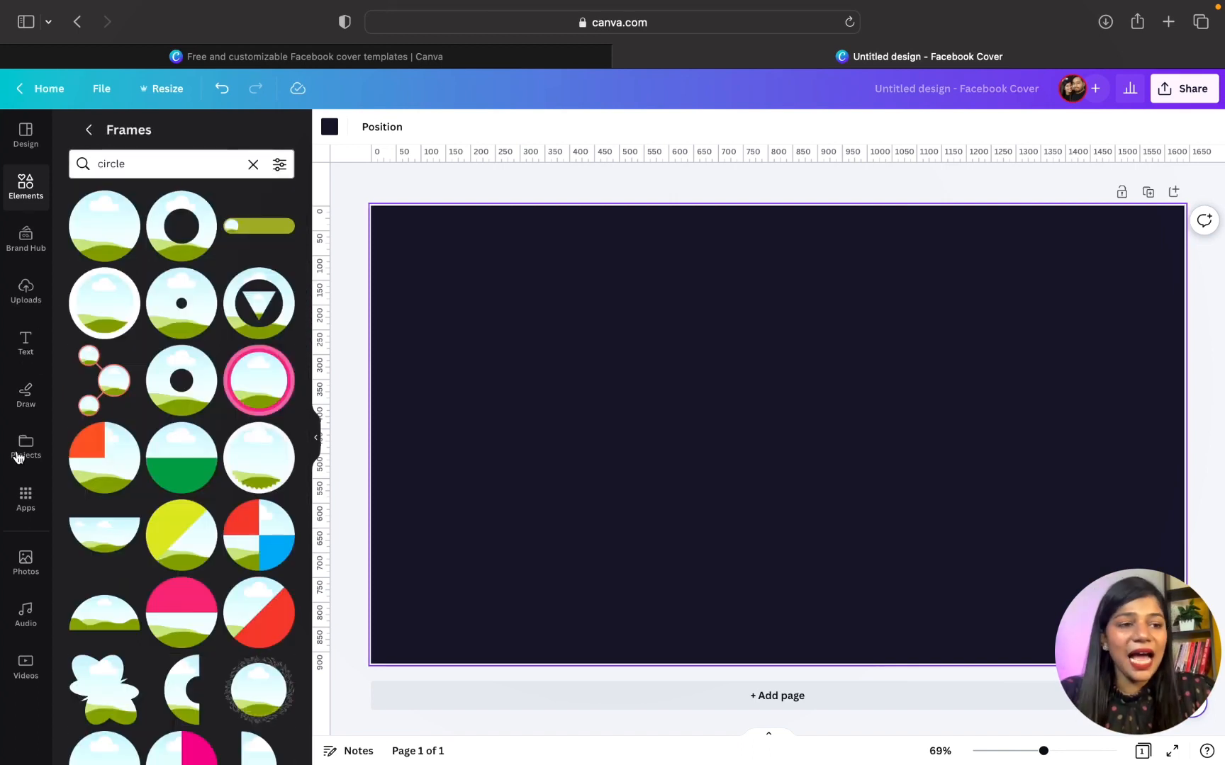
left_click(99, 323)
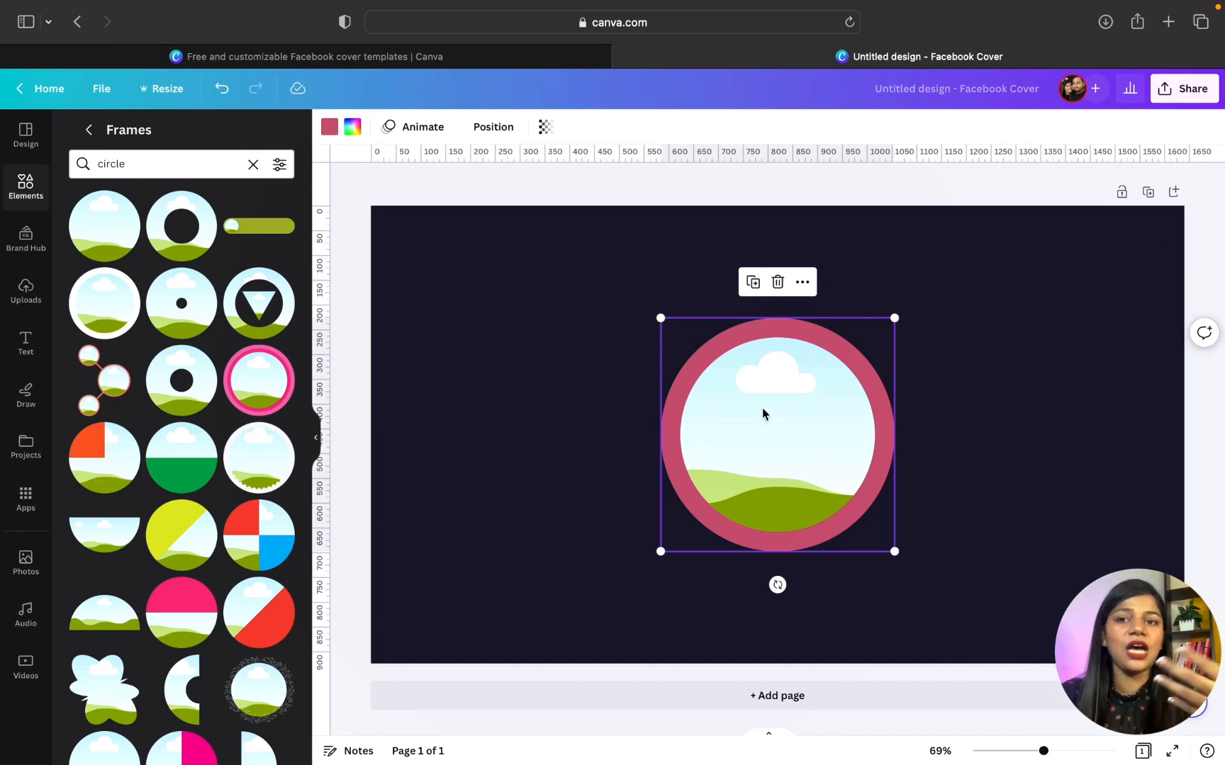
Step: Set the round frame's ring to the solid colour #FCBF01
left_click(329, 126)
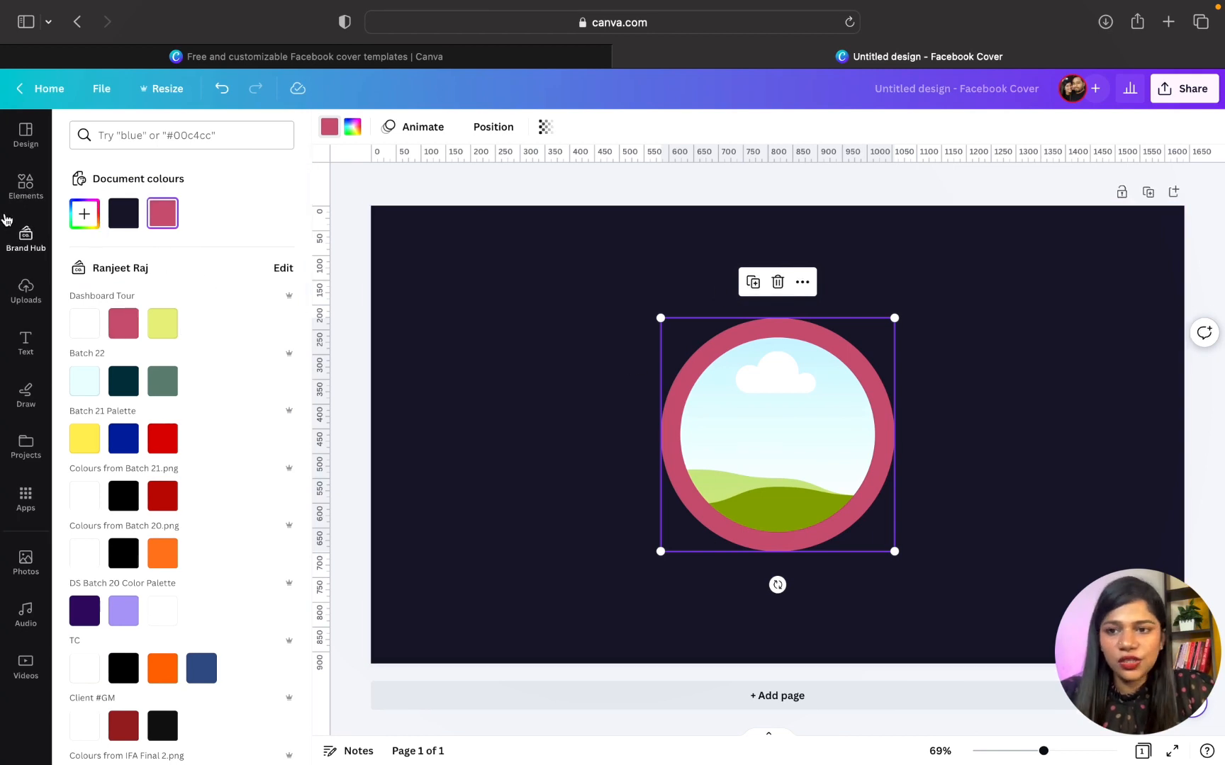
left_click(77, 217)
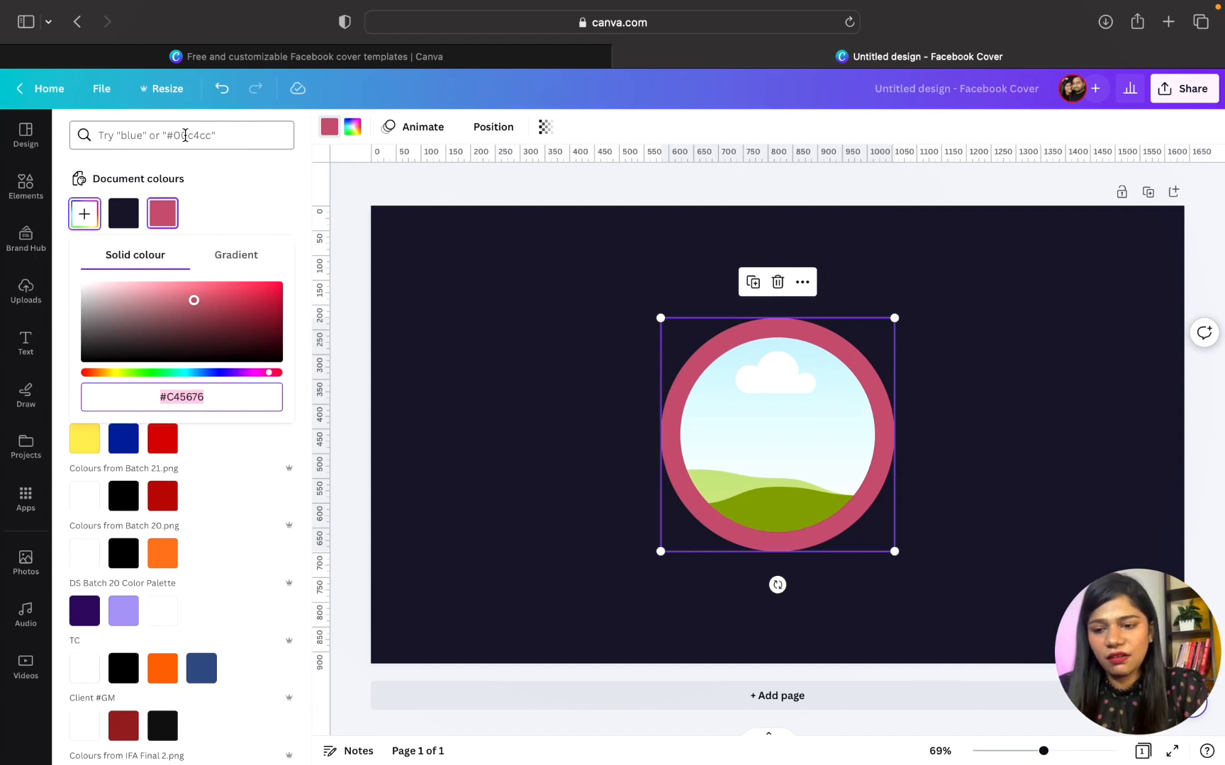
type("#F")
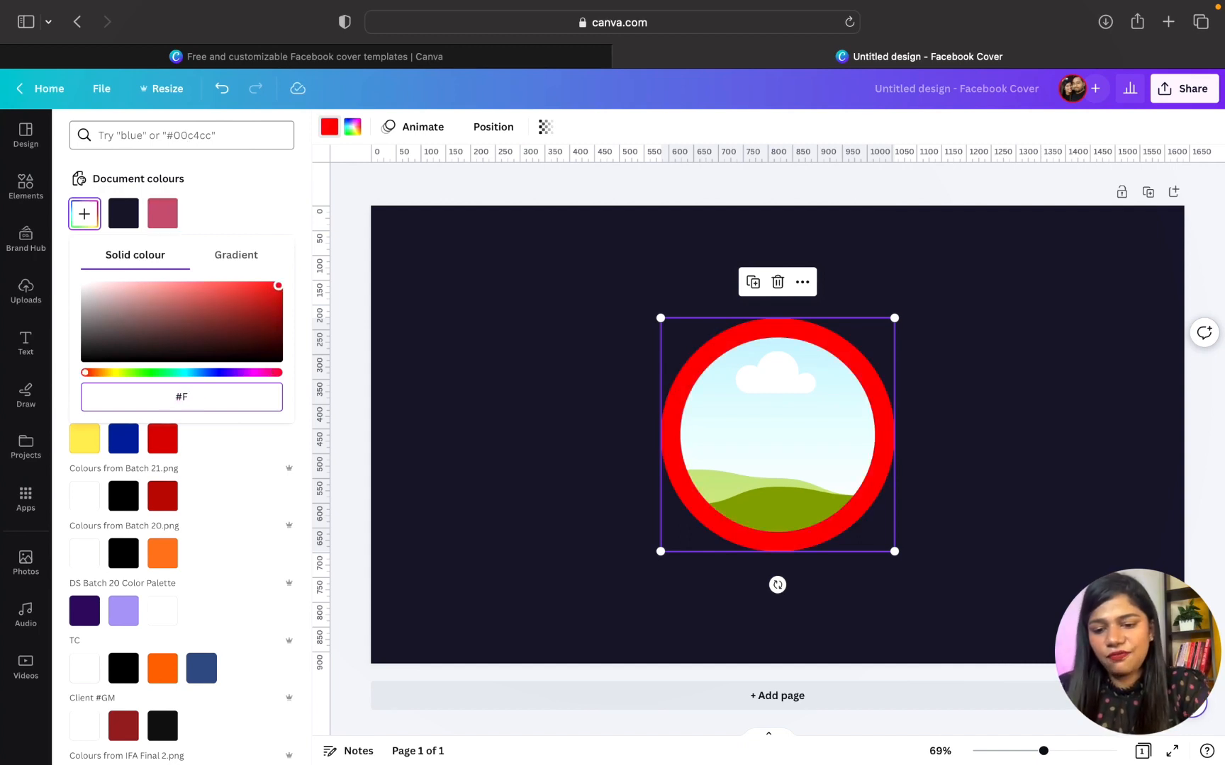
type("CBF01")
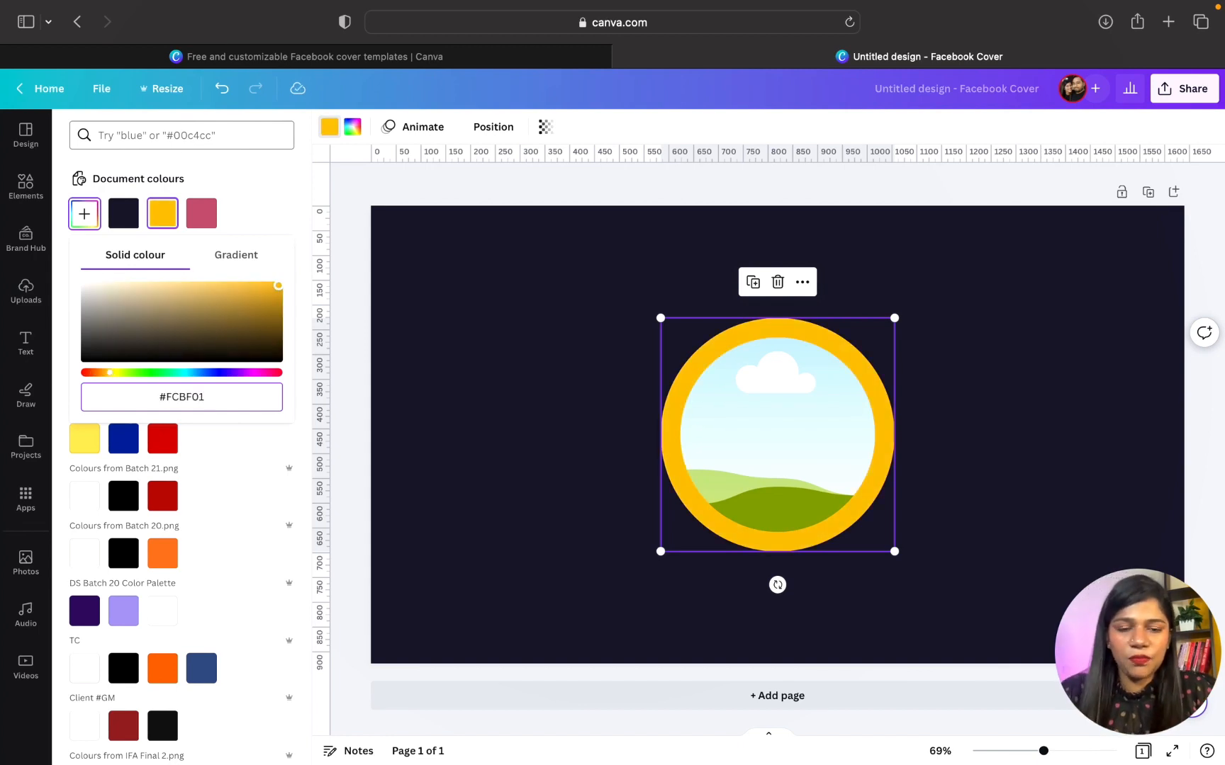
Step: Move the round frame to the left half of the page, enlarge it to about 532 px and centre it vertically
left_click(702, 410)
left_click_drag(703, 410, 511, 406)
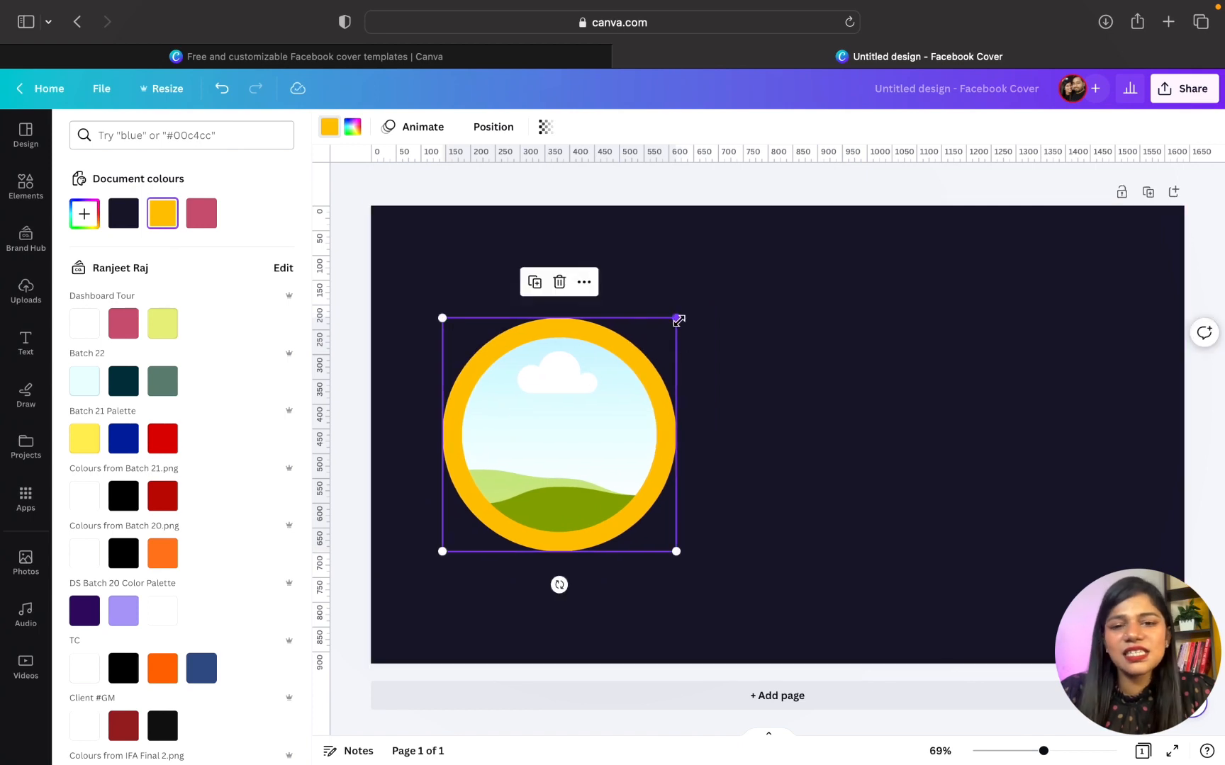
left_click_drag(675, 317, 730, 312)
mouse_move(587, 413)
left_mouse_down()
mouse_move(571, 421)
mouse_move(586, 423)
left_mouse_up()
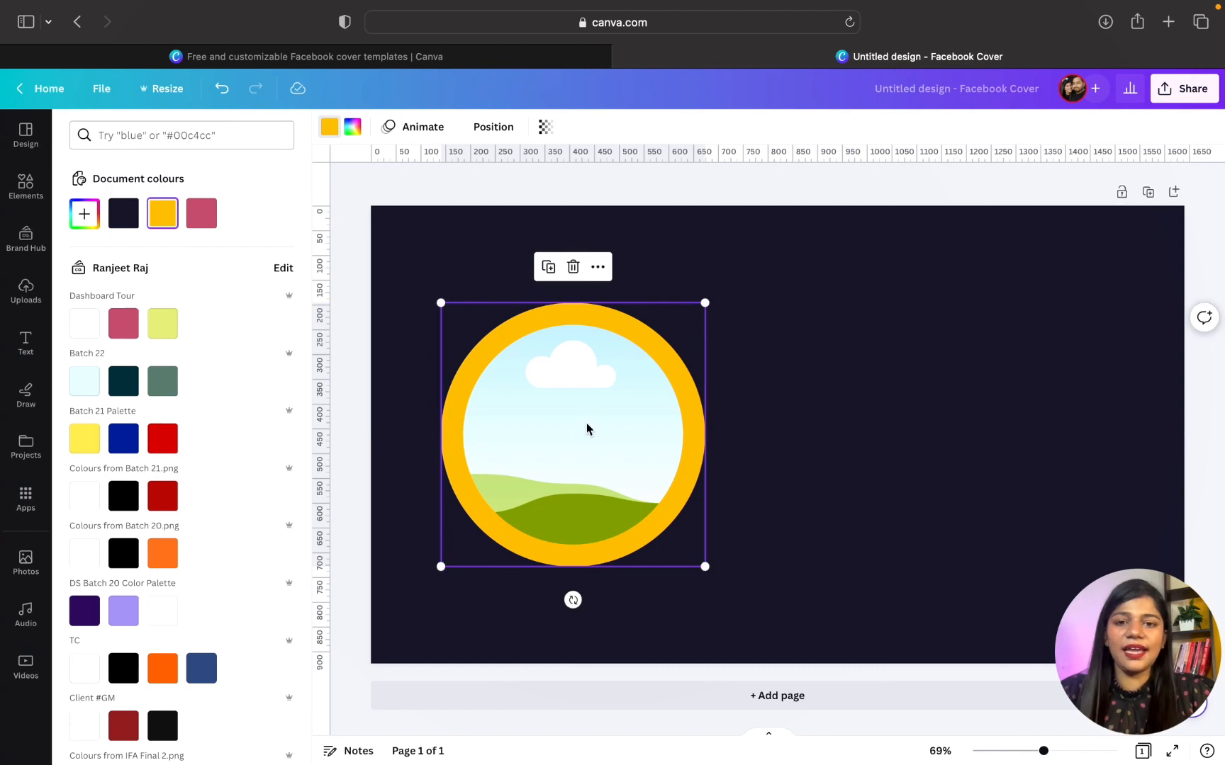
Step: Add a square shape and stretch it leftward over the round frame into a rectangle about 704 px wide
left_click(35, 188)
left_click(81, 357)
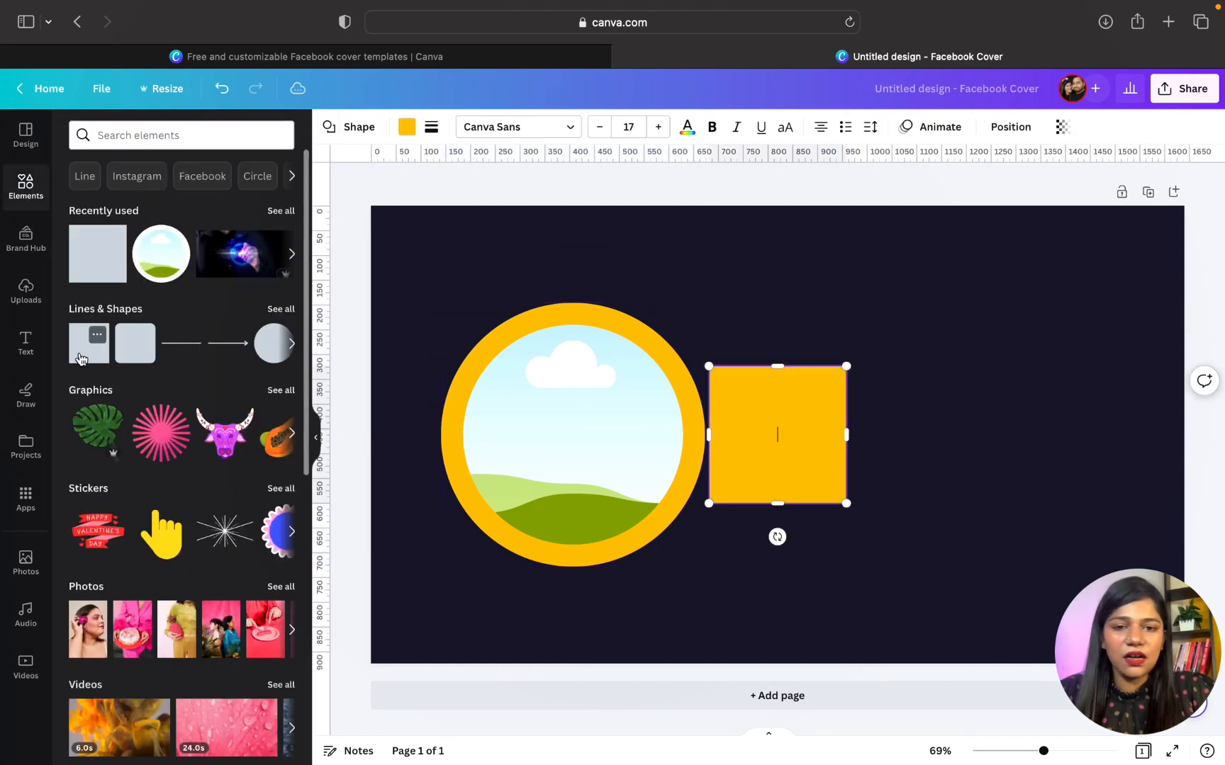
left_click_drag(712, 445, 497, 443)
left_click(946, 431)
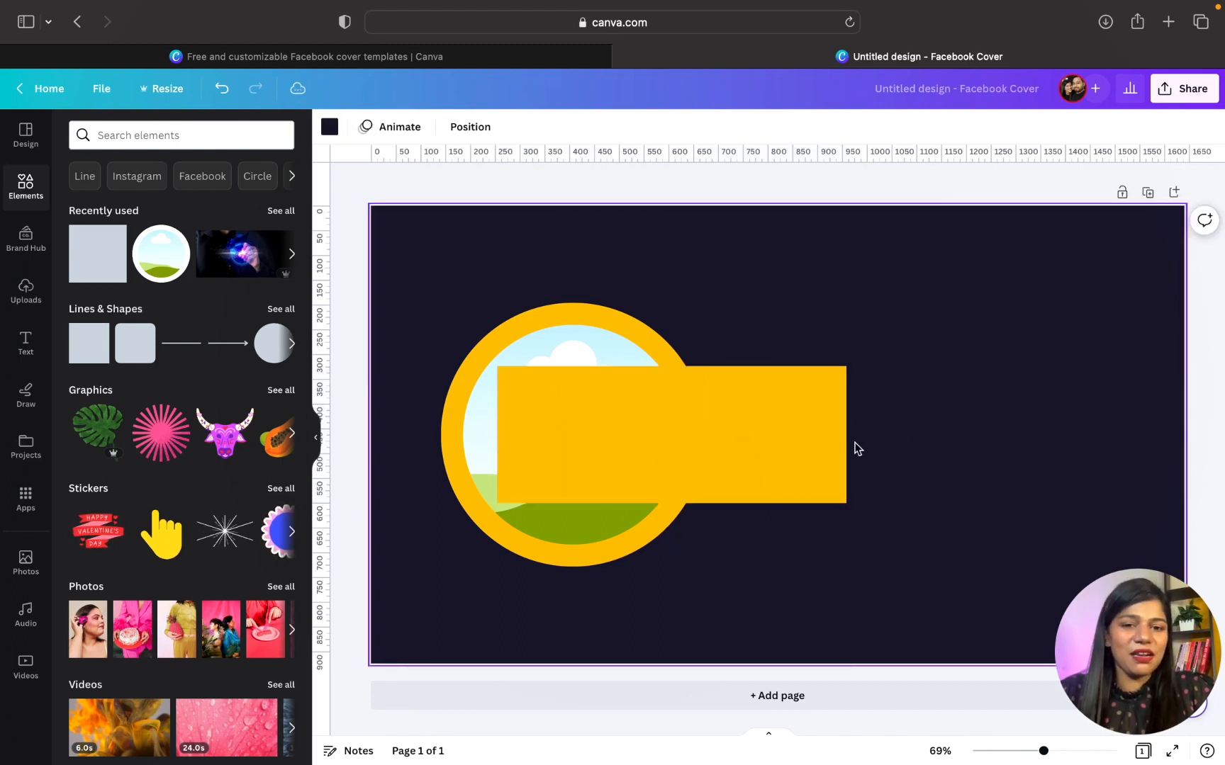
left_click(721, 439)
left_click(406, 127)
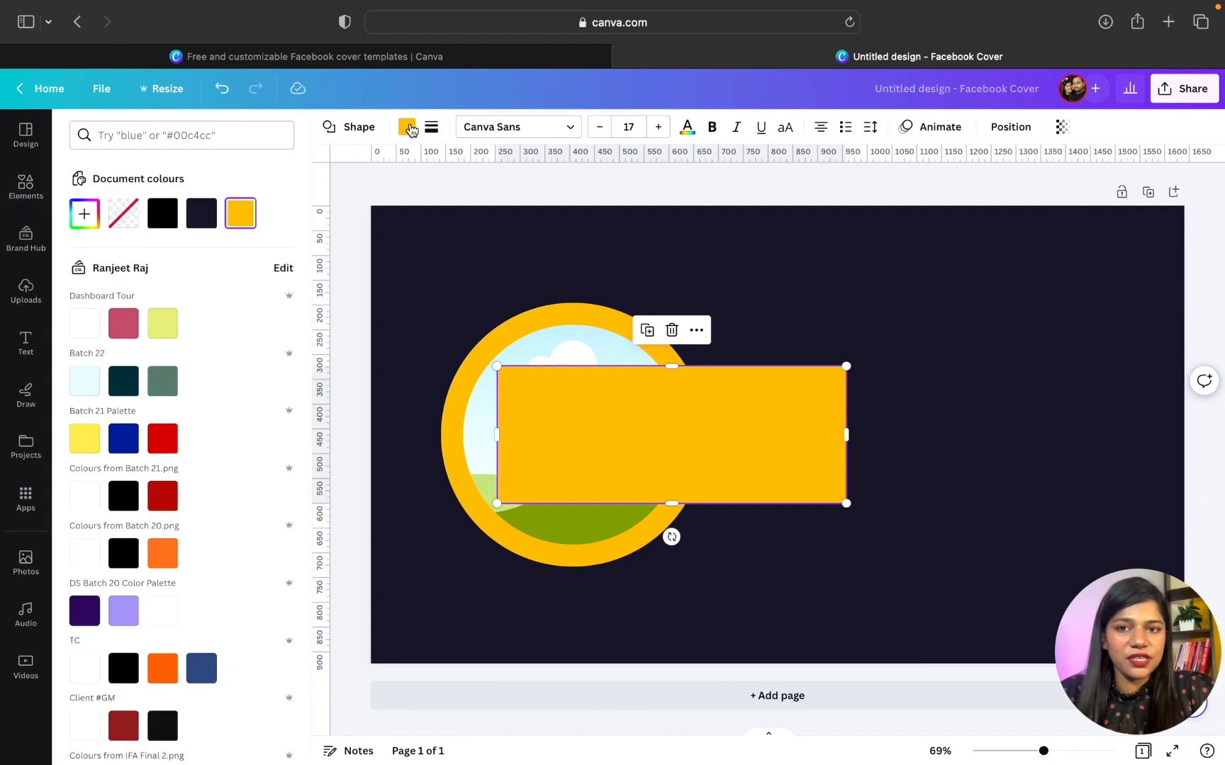
left_click(883, 416)
Step: Rotate the yellow rectangle to about -40°, thicken it to about 313 px and place it running off the page's bottom-left corner
left_click_drag(642, 479, 532, 567)
left_click_drag(510, 656, 594, 649)
left_click_drag(536, 552, 510, 554)
left_click_drag(437, 508, 486, 526)
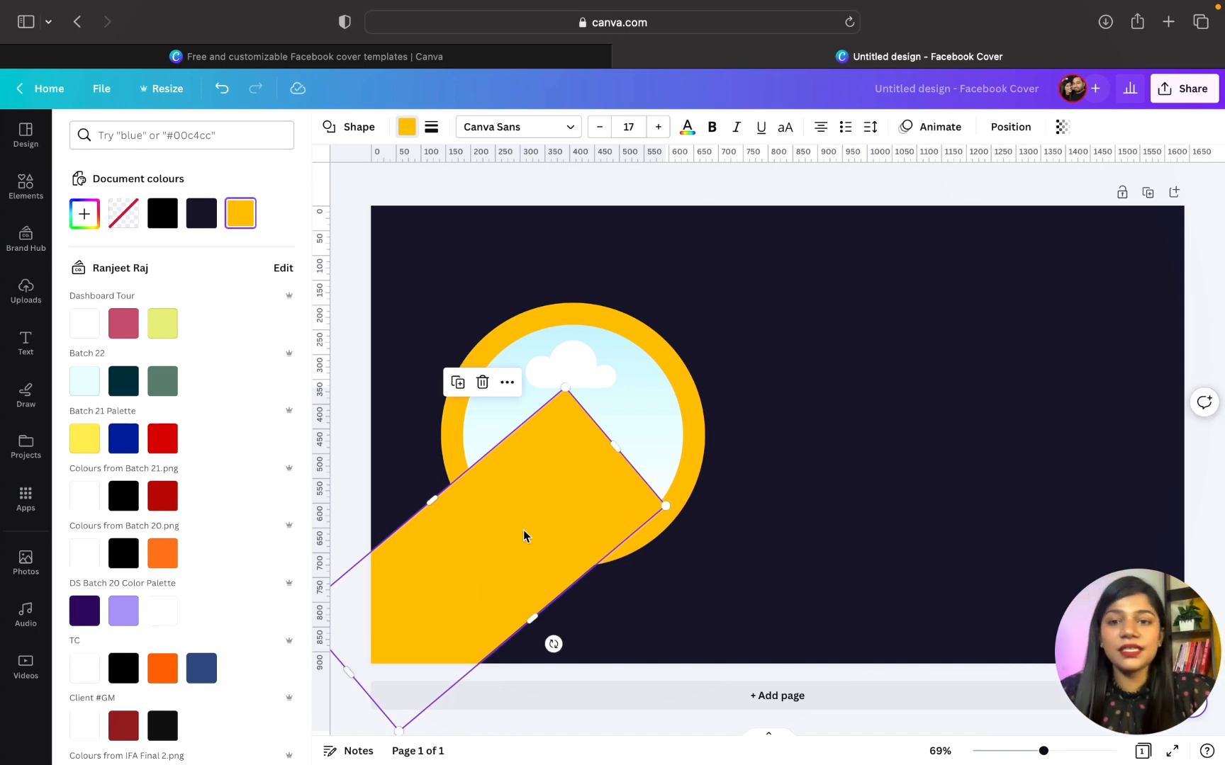
Step: Send the tilted rectangle behind the round frame and nudge the frame slightly right to about X 153 px
left_click(1012, 128)
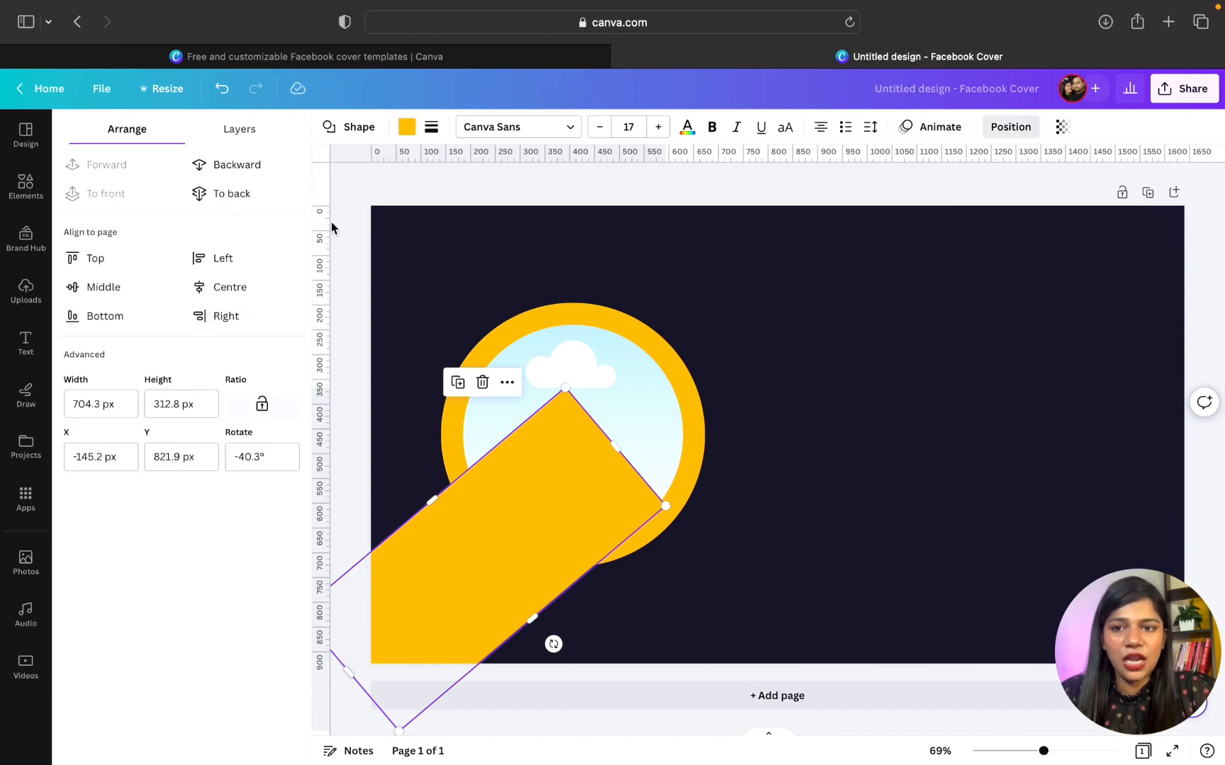
left_click(238, 165)
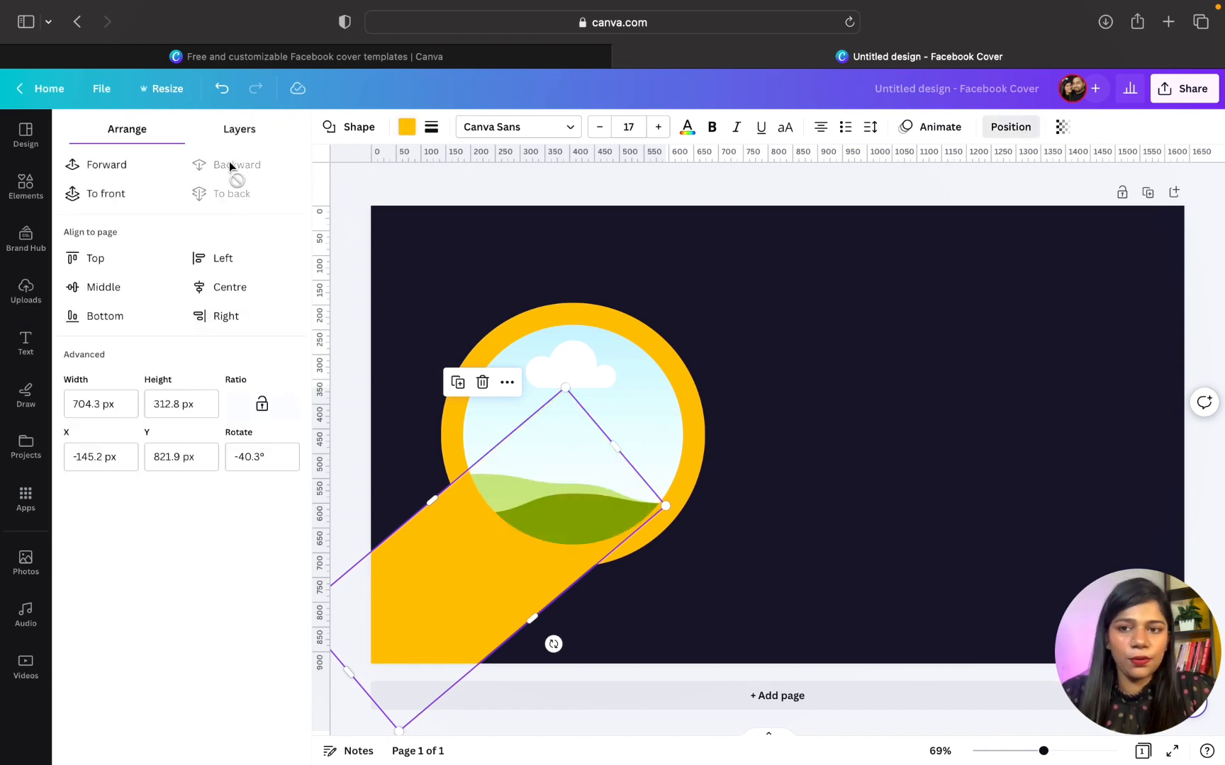
mouse_move(628, 398)
left_mouse_down()
mouse_move(664, 424)
mouse_move(634, 401)
left_mouse_up()
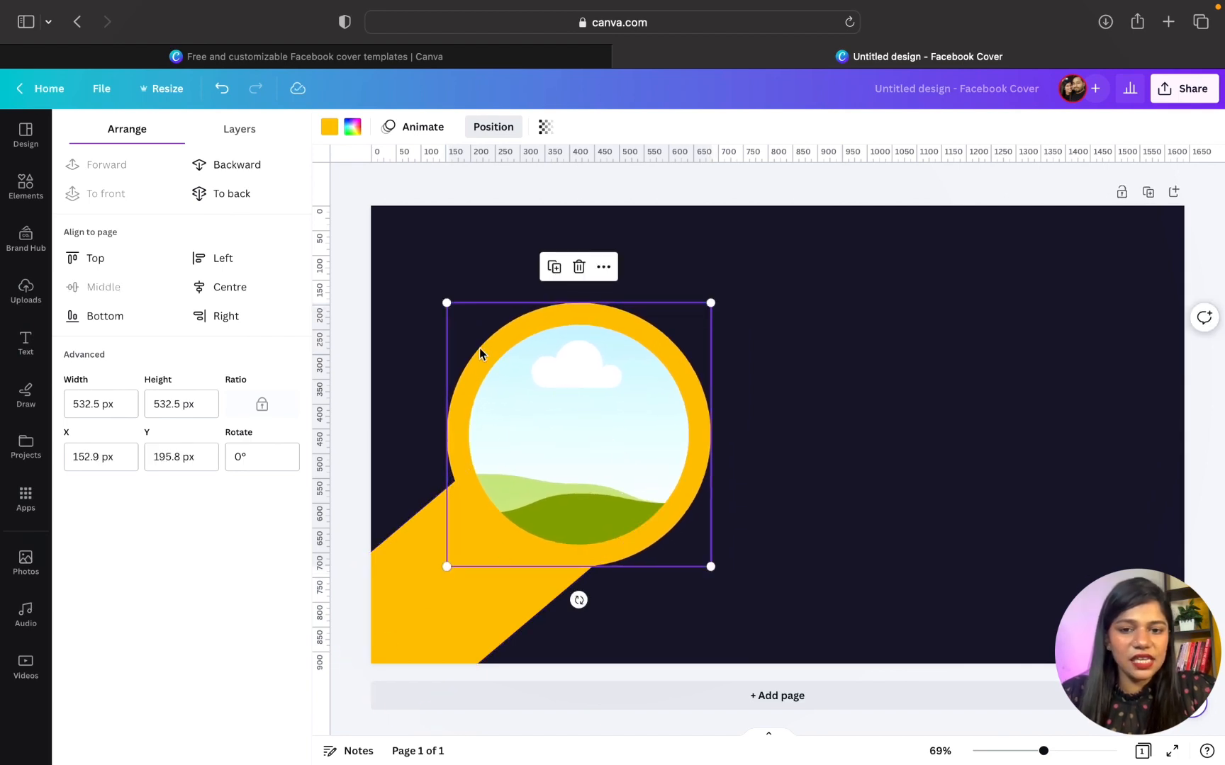
Step: Set the tilted rectangle's transparency to 81
left_click(470, 631)
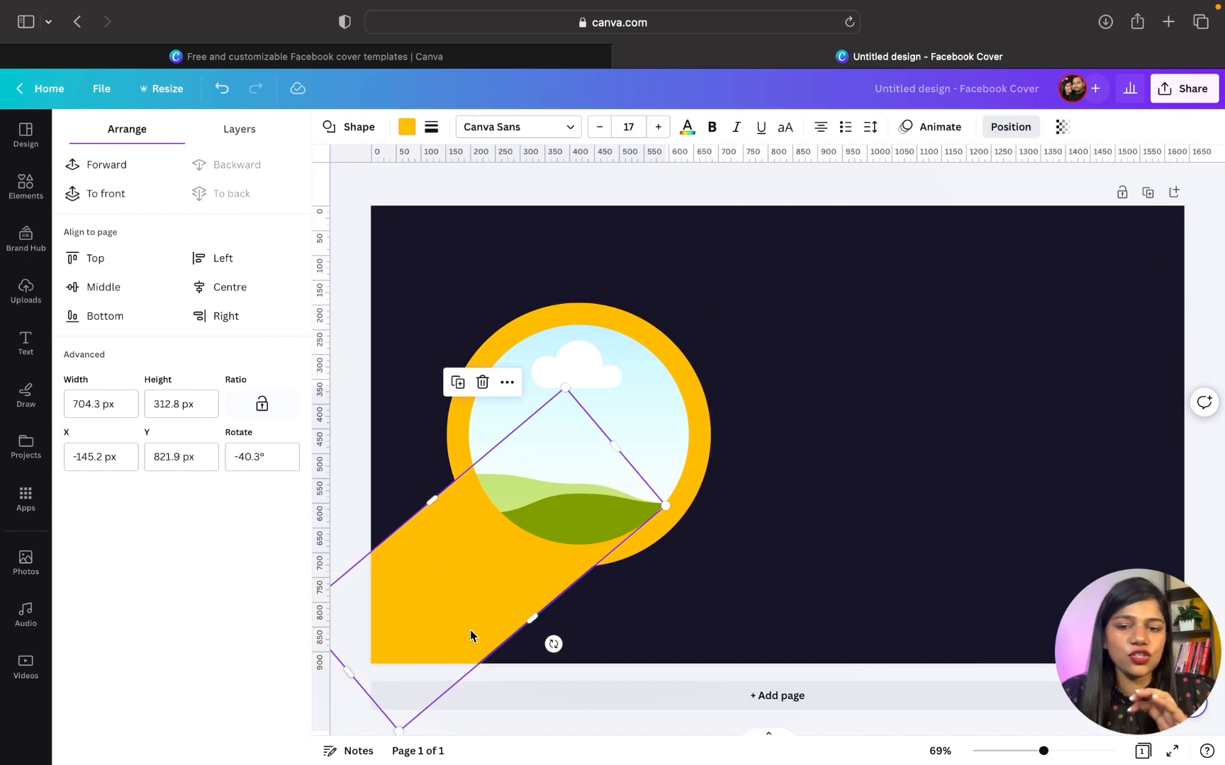
left_click(1061, 128)
left_click_drag(1063, 186, 1037, 186)
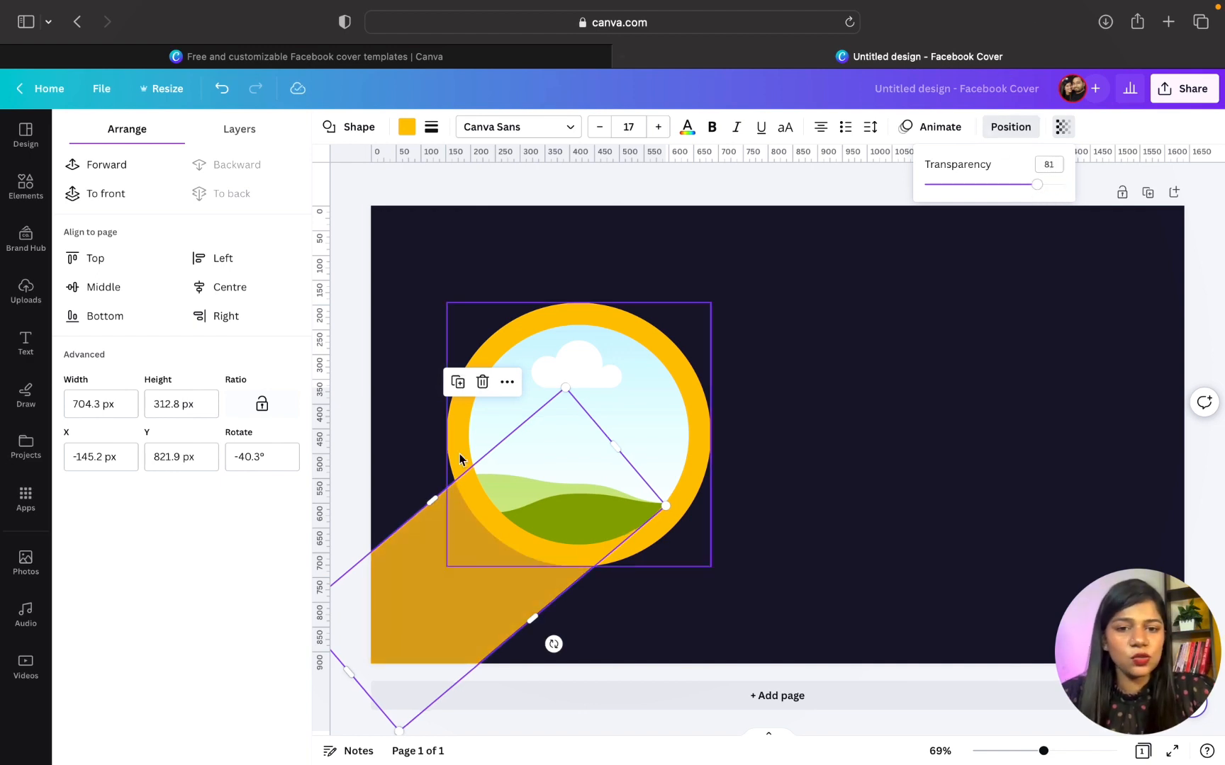
left_click(655, 411)
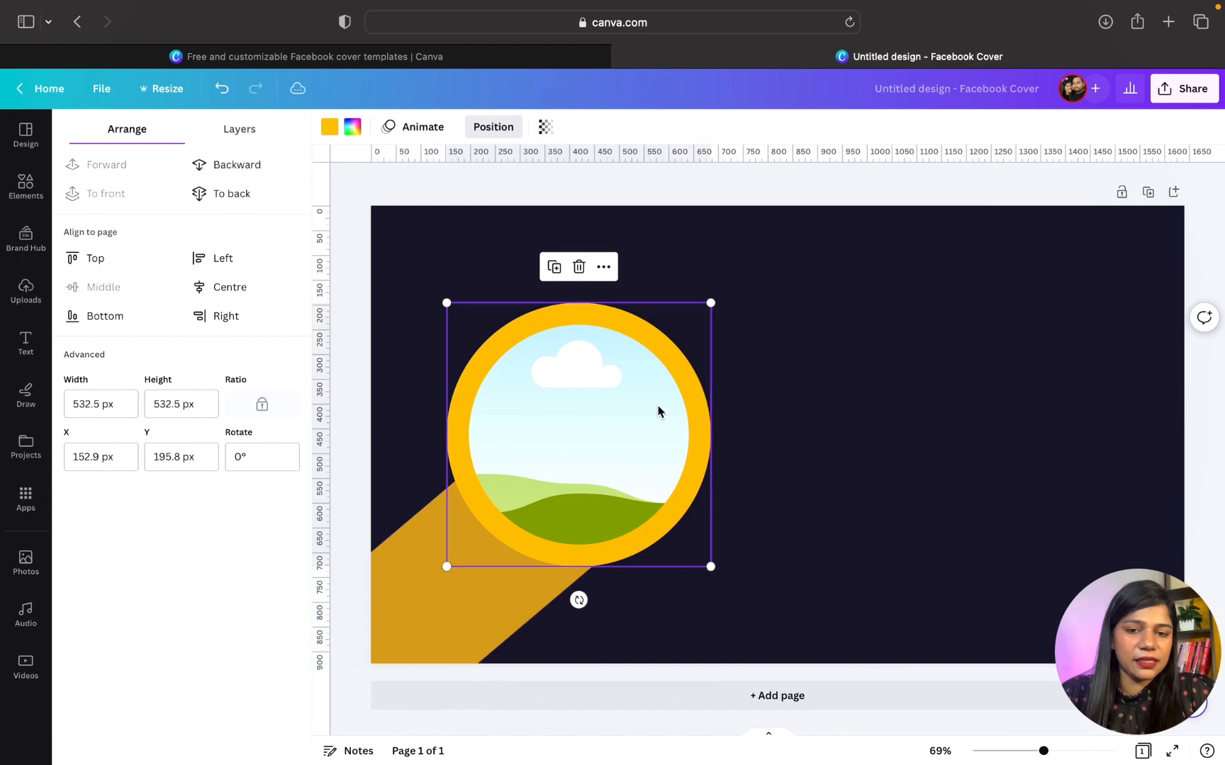
left_click(803, 377)
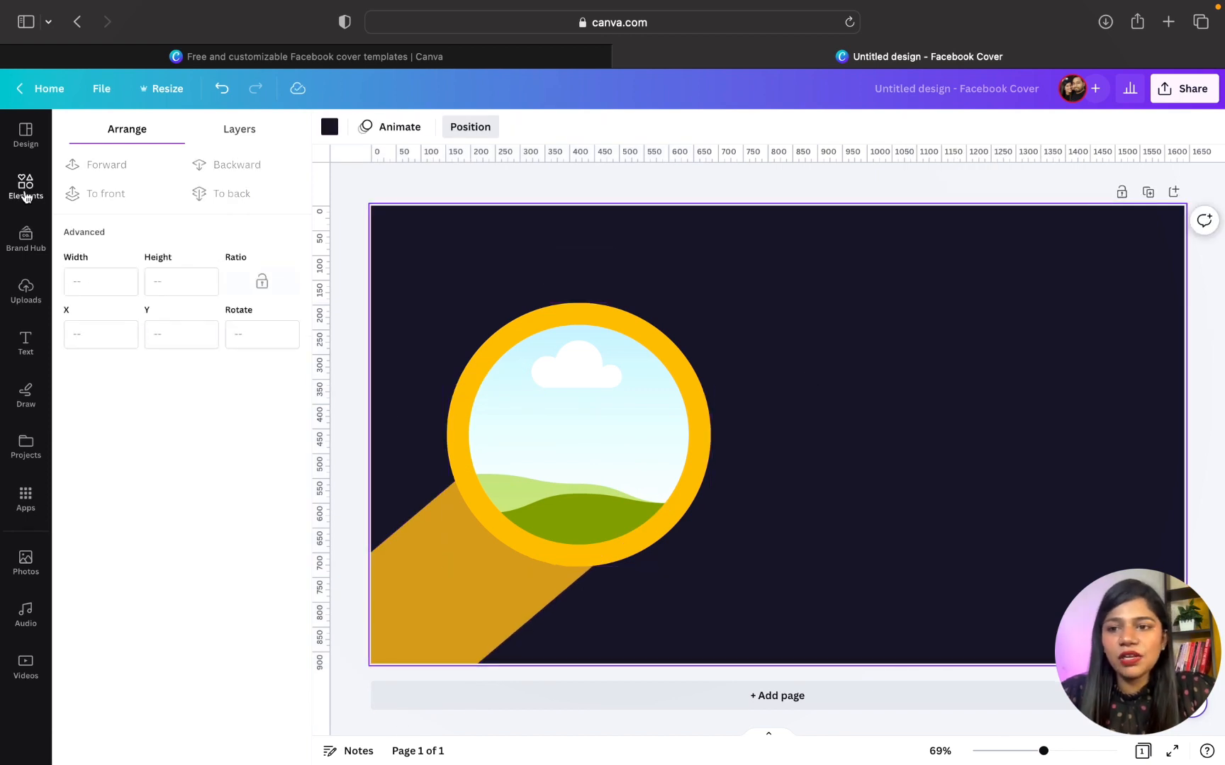
Step: Upload the photo 14.jpeg from the personal photos folder inside Important
left_click(26, 291)
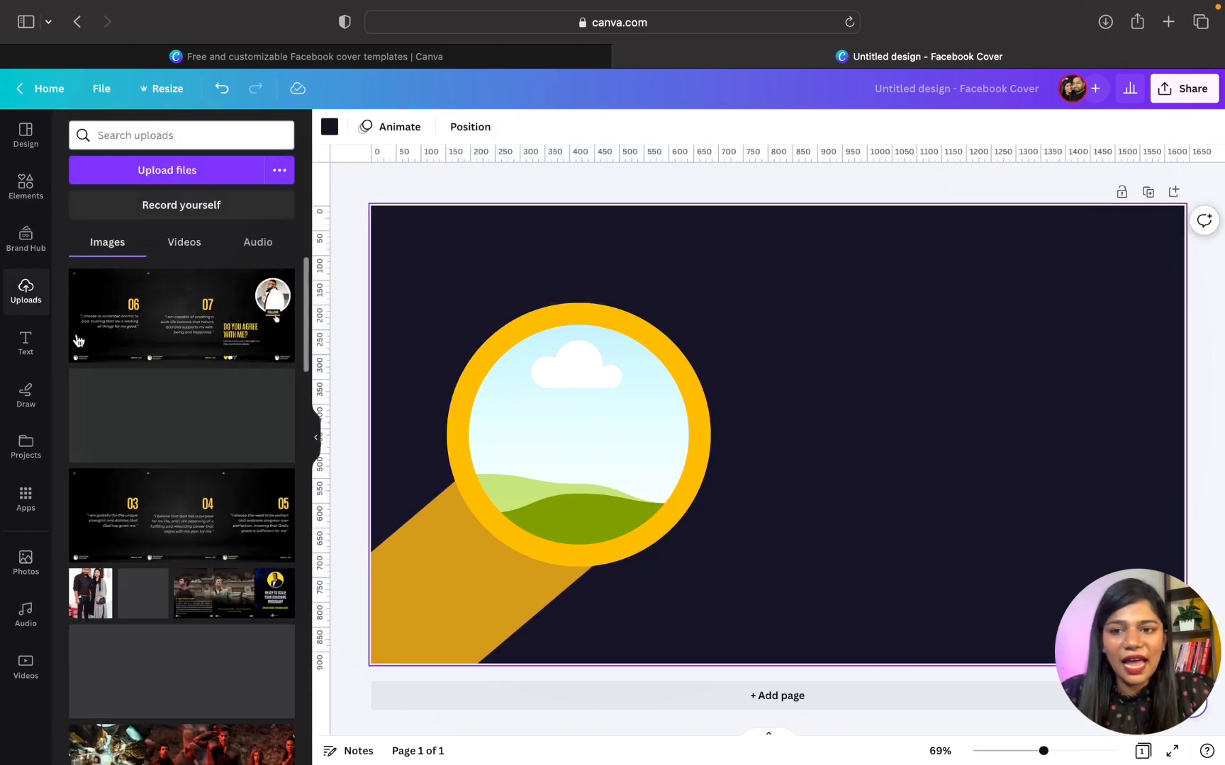
left_click(170, 170)
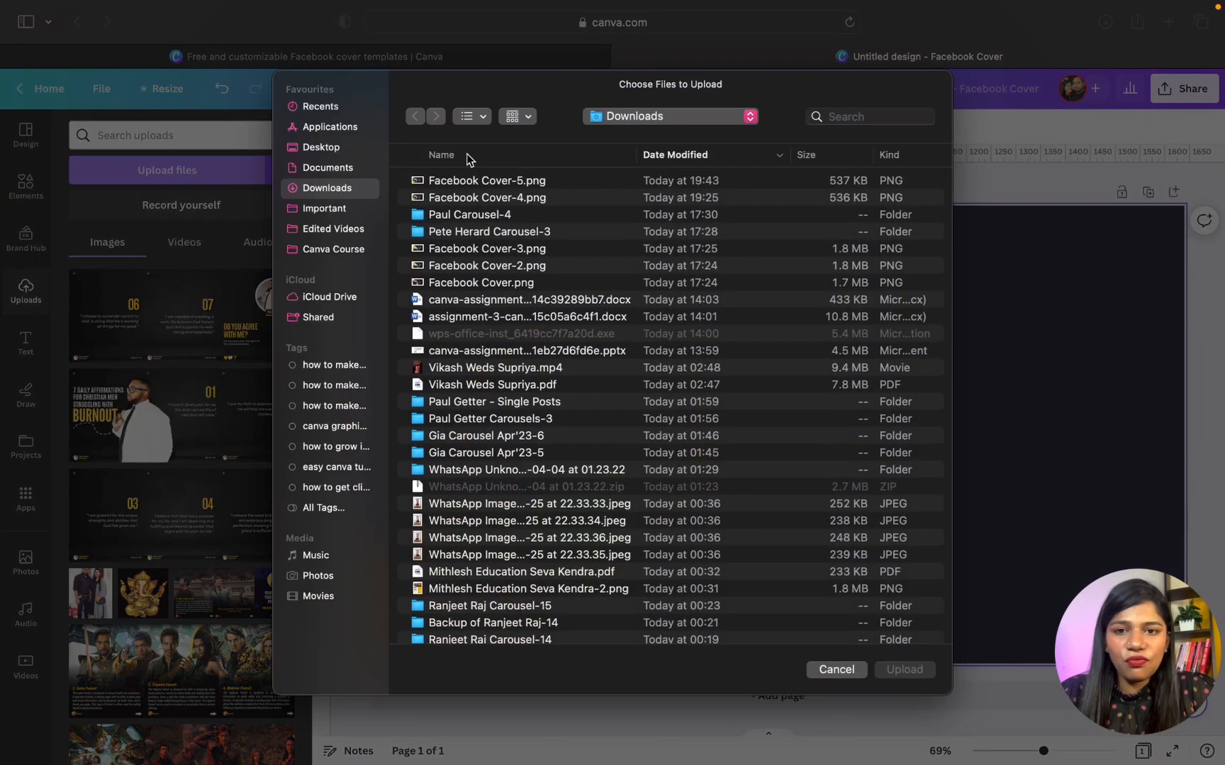
left_click(317, 210)
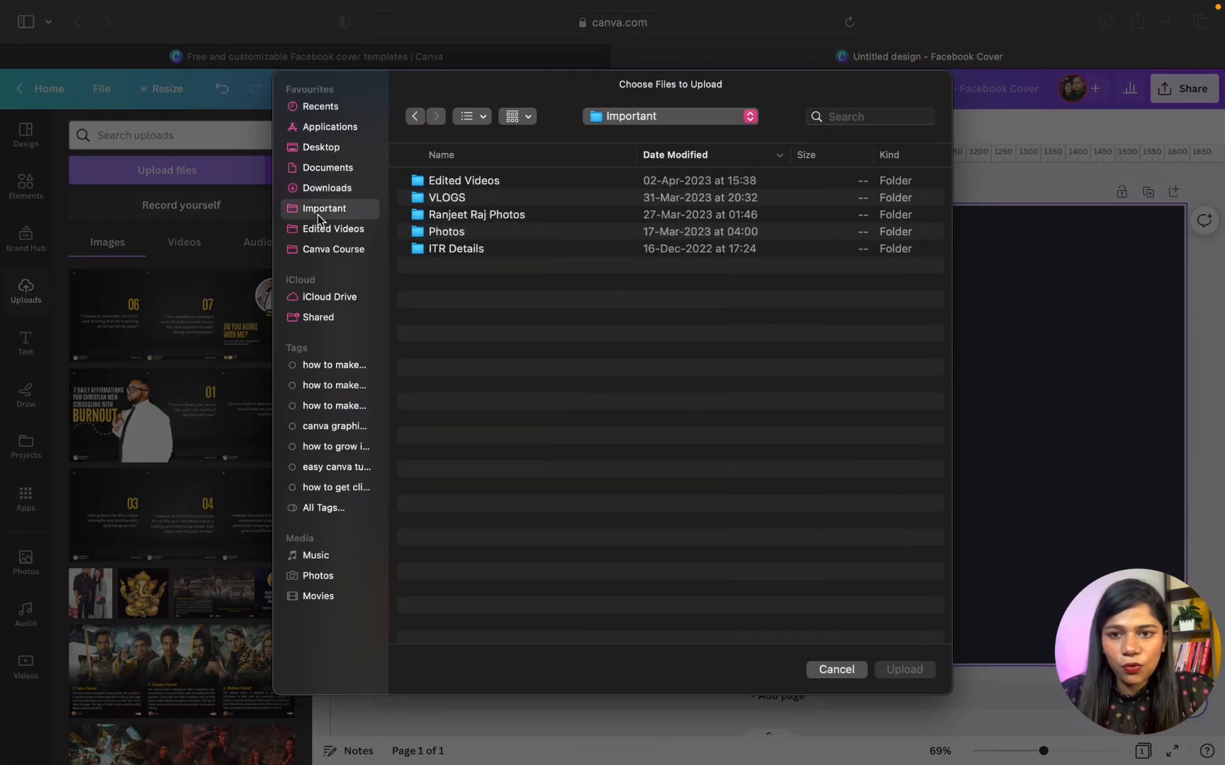
double_click(482, 215)
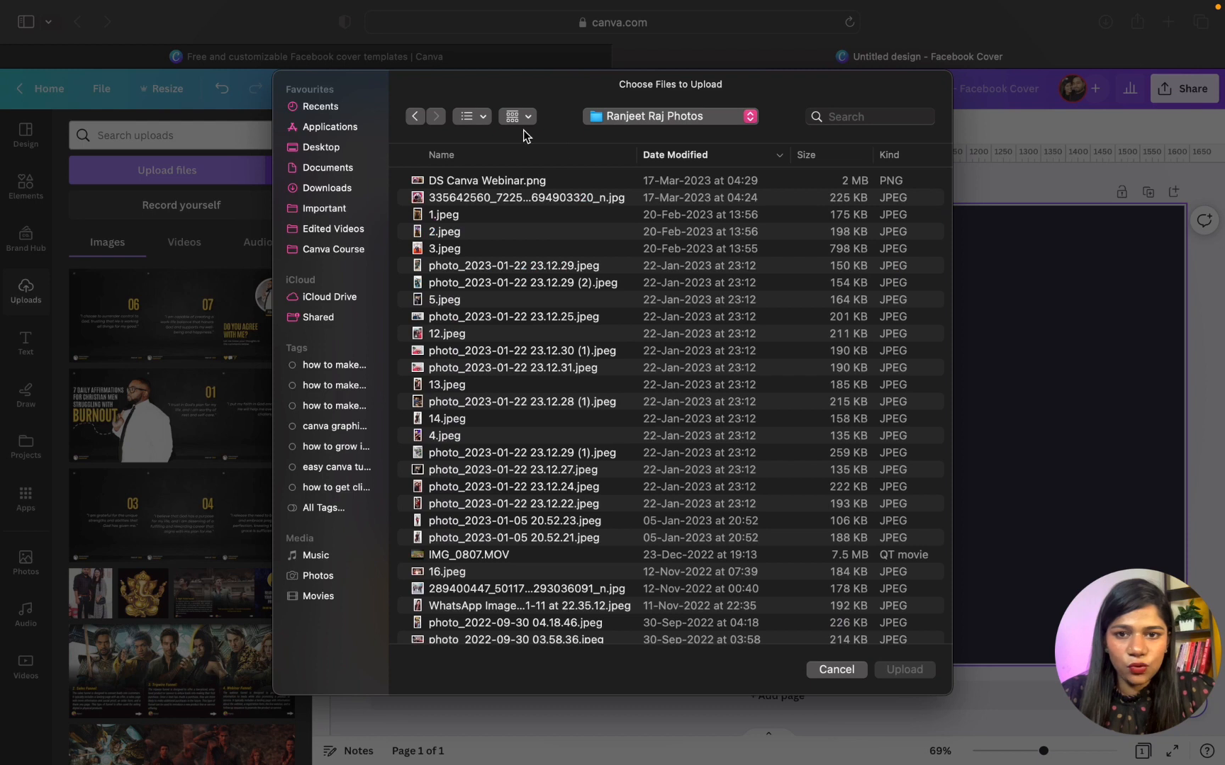
left_click(487, 121)
left_click(492, 188)
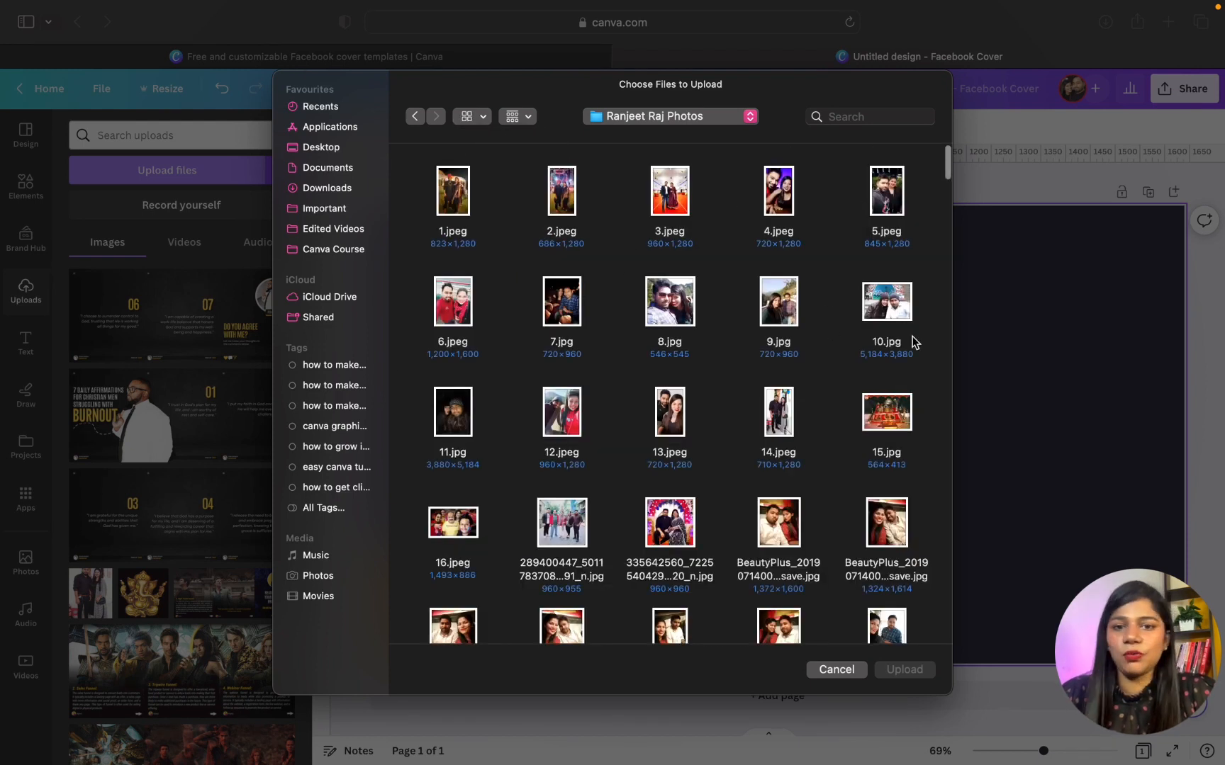
double_click(775, 428)
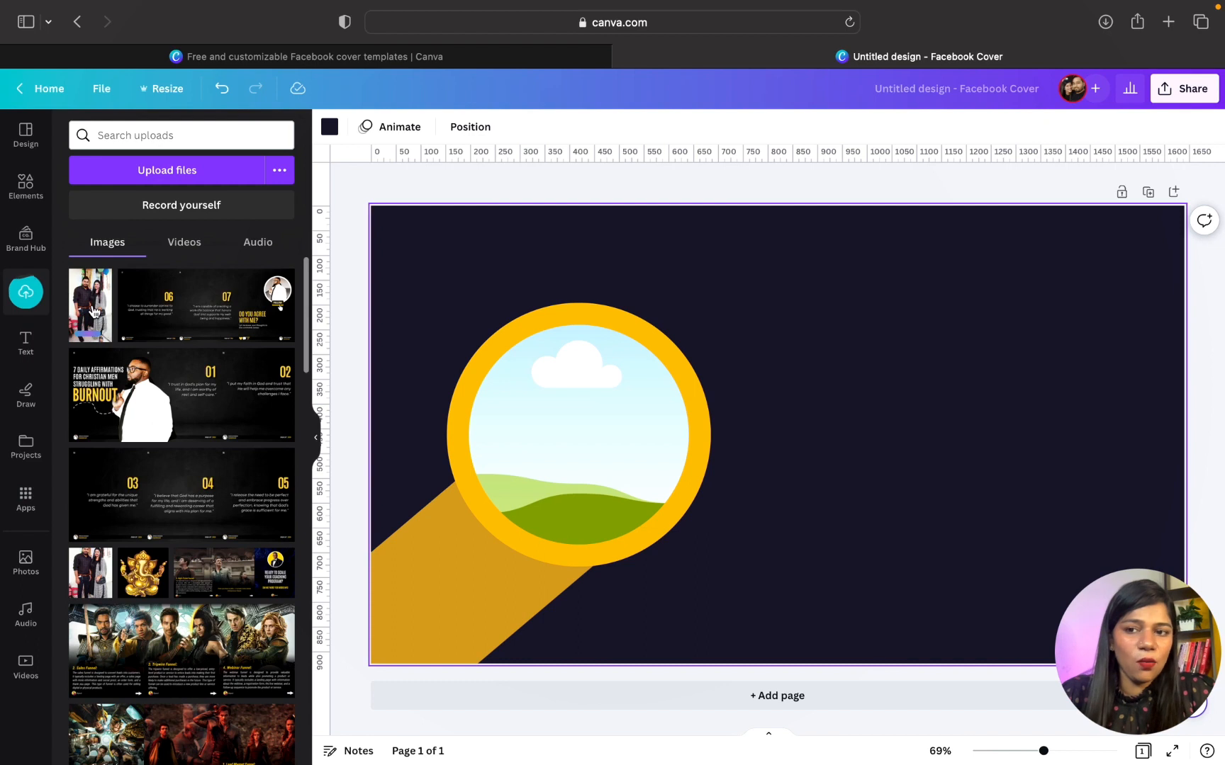
Step: Fill the round frame with the uploaded couple photo, then scale and reposition its crop so both faces sit inside the circle
left_click_drag(93, 311, 520, 405)
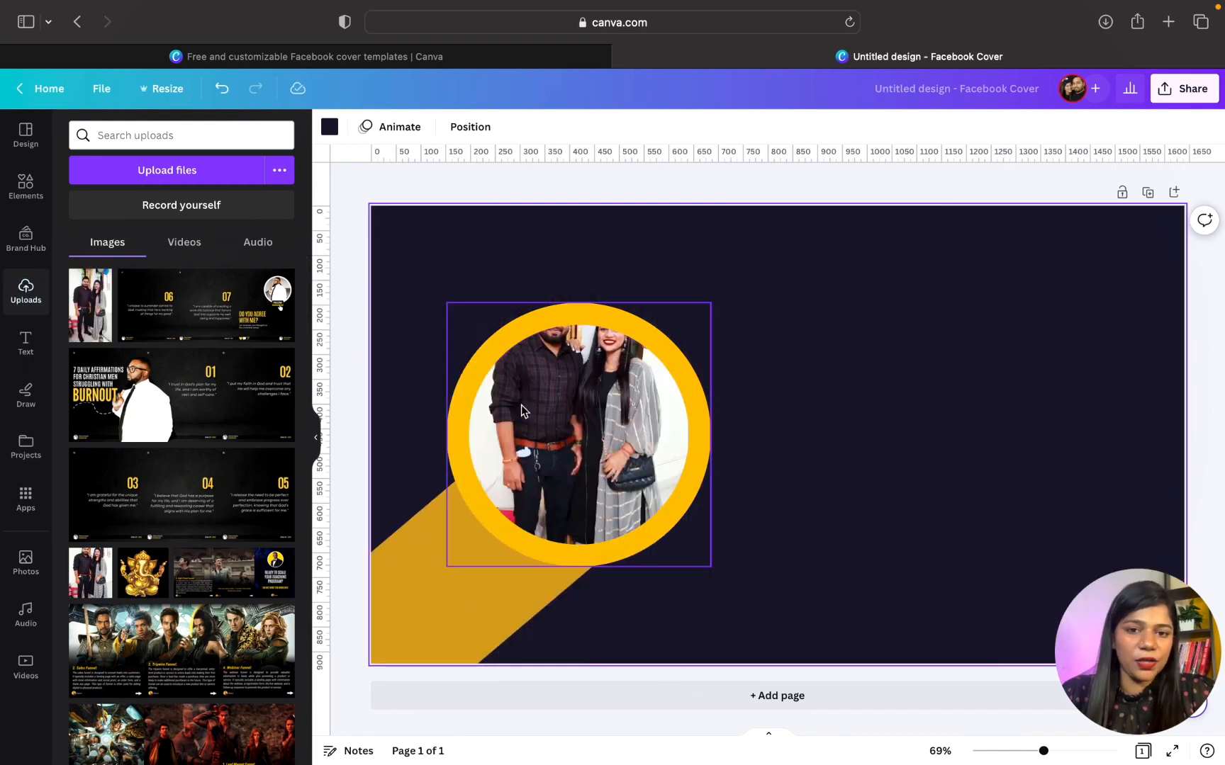
double_click(520, 405)
left_click_drag(636, 418, 640, 474)
left_click_drag(690, 679, 823, 764)
left_click_drag(651, 410, 620, 399)
left_click_drag(732, 276, 769, 205)
left_click_drag(588, 422, 567, 486)
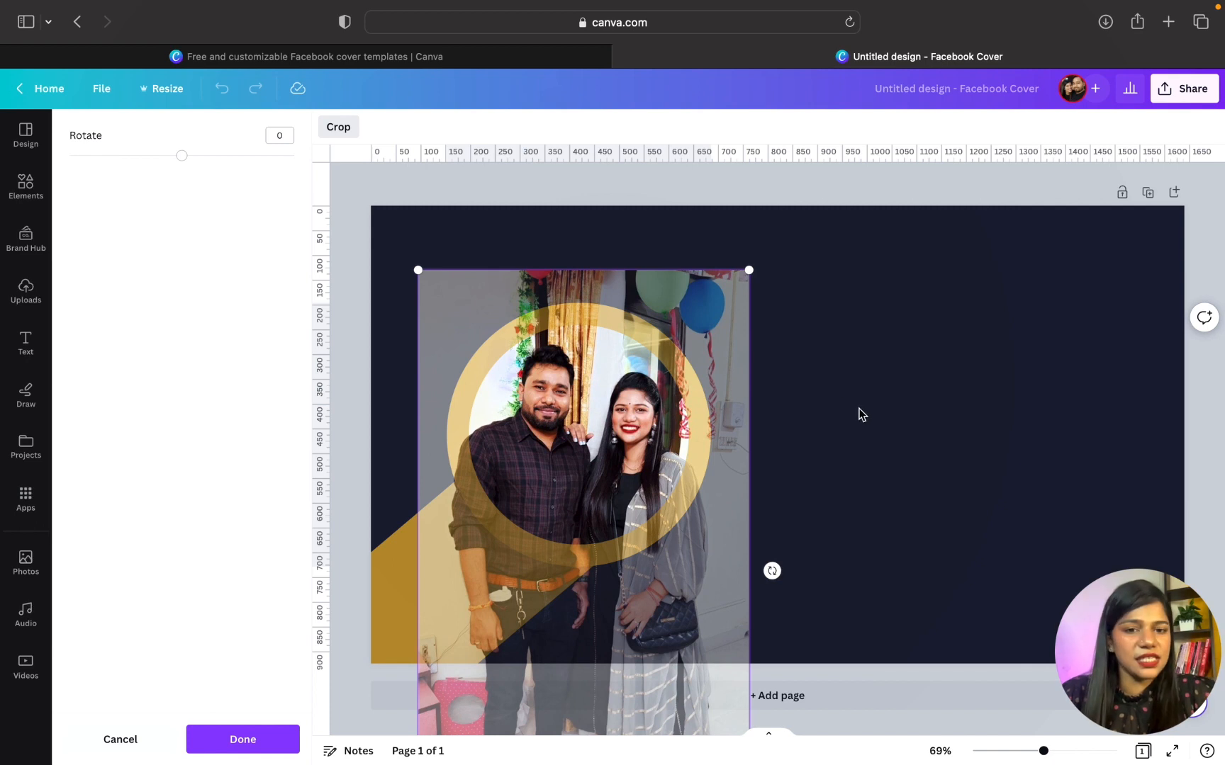
key("Return")
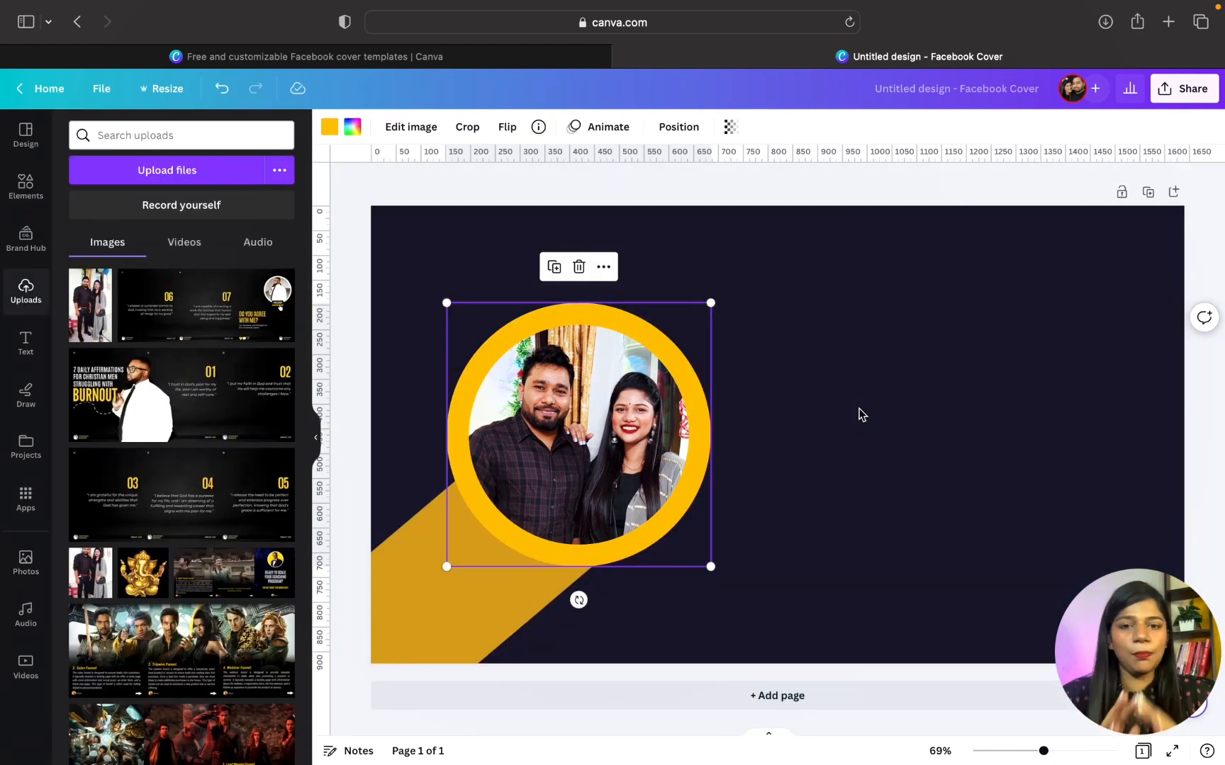
left_click(791, 513)
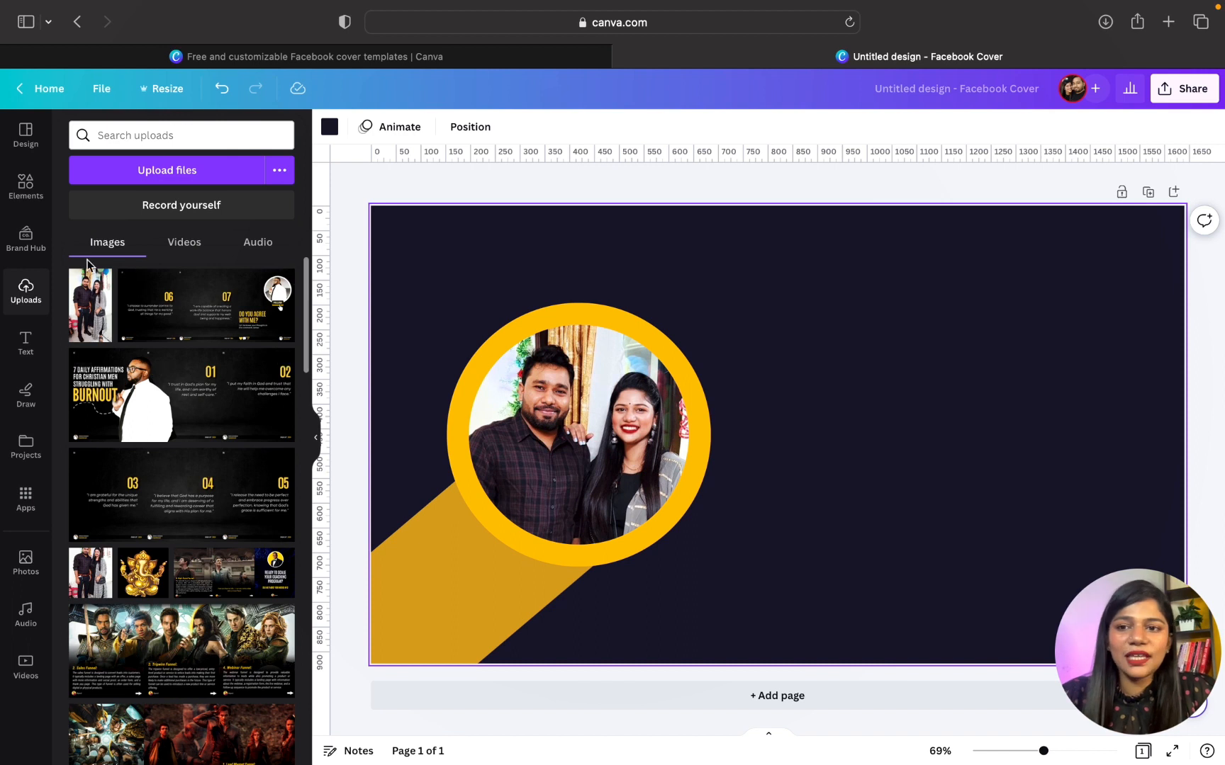
Step: Search the elements for "retro shaped decorative" and place the overlapping striped-circles graphic on the empty area beside the photo
left_click(24, 186)
left_click(173, 134)
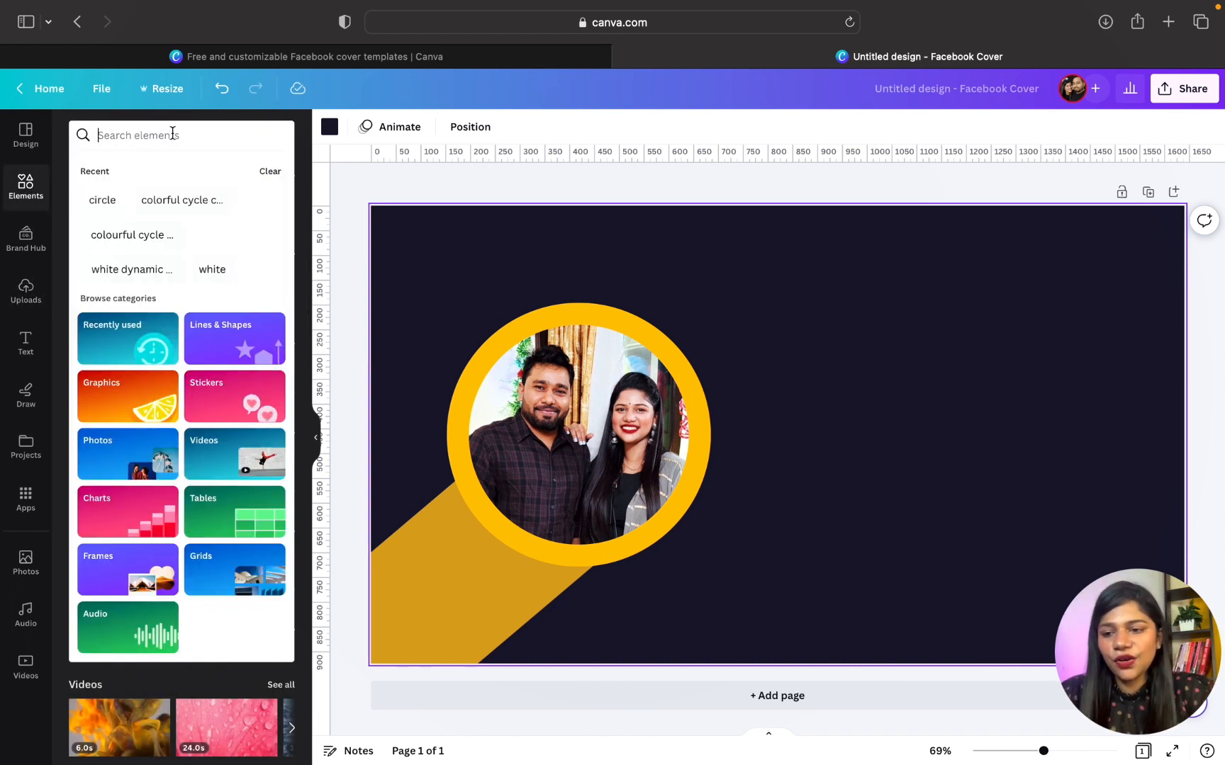
type("retr")
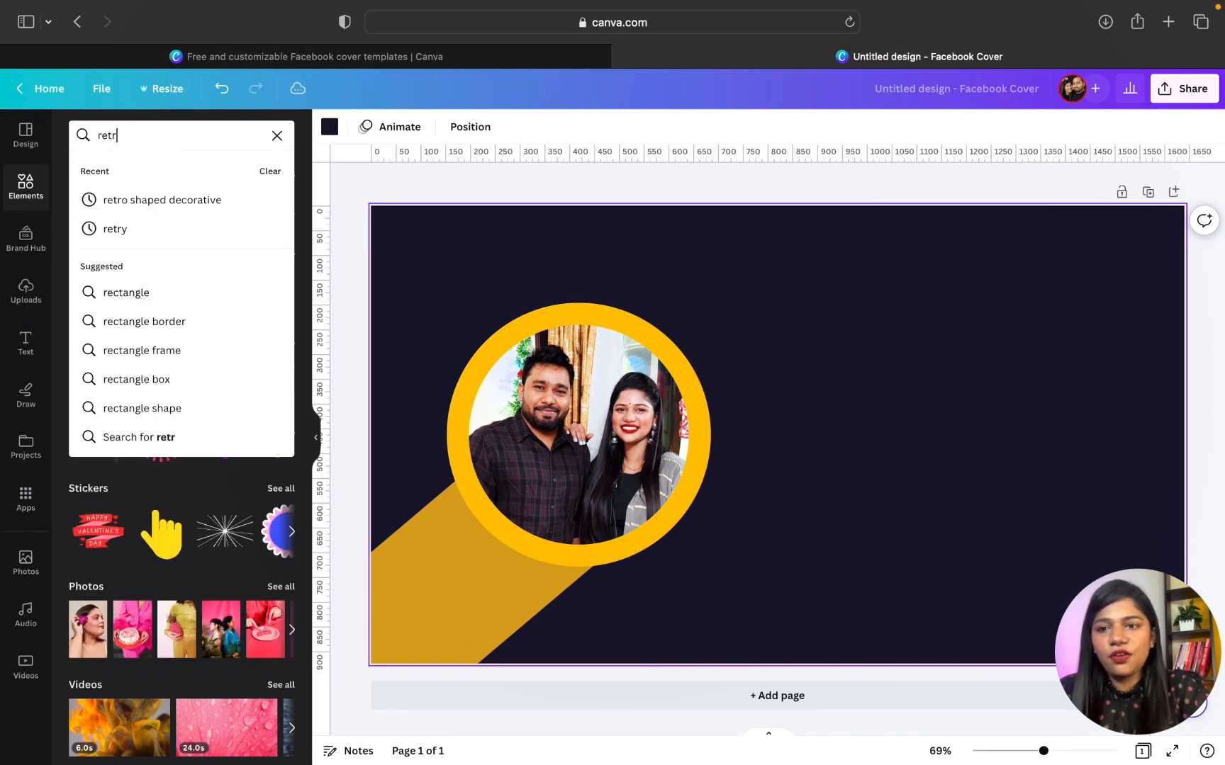
type("y")
key("Return")
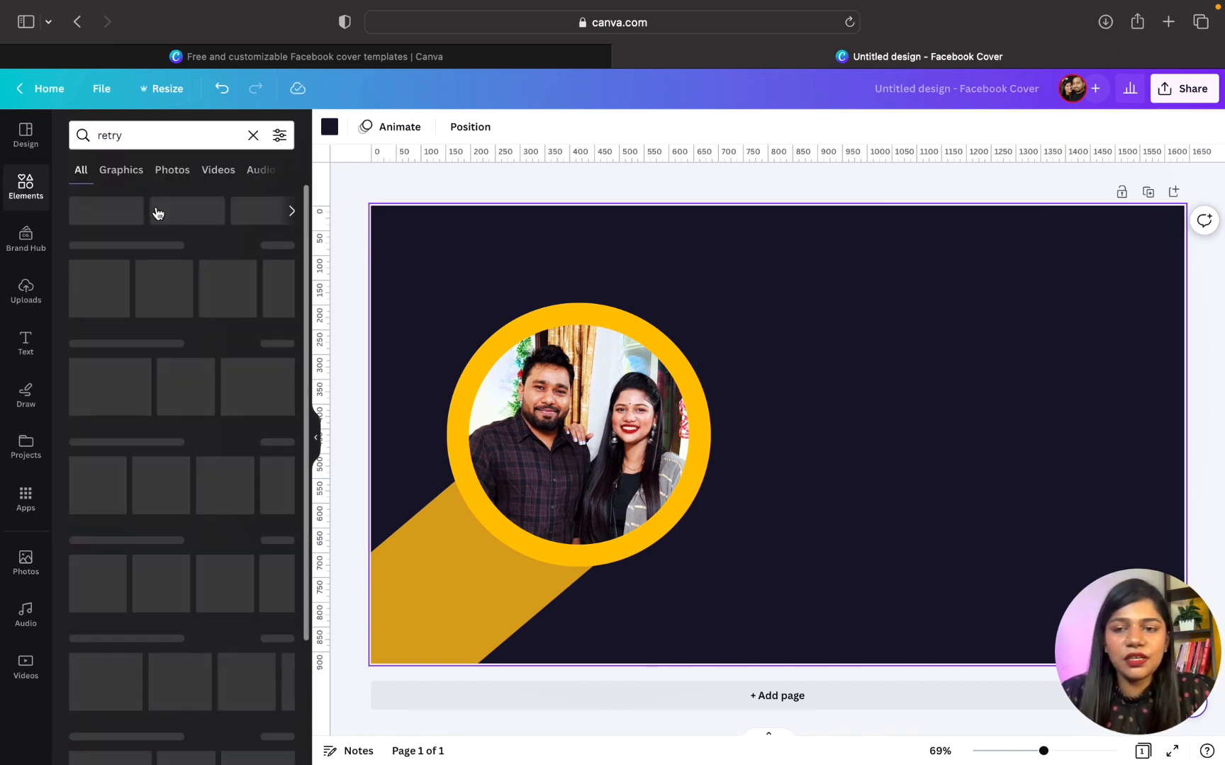
left_click(123, 141)
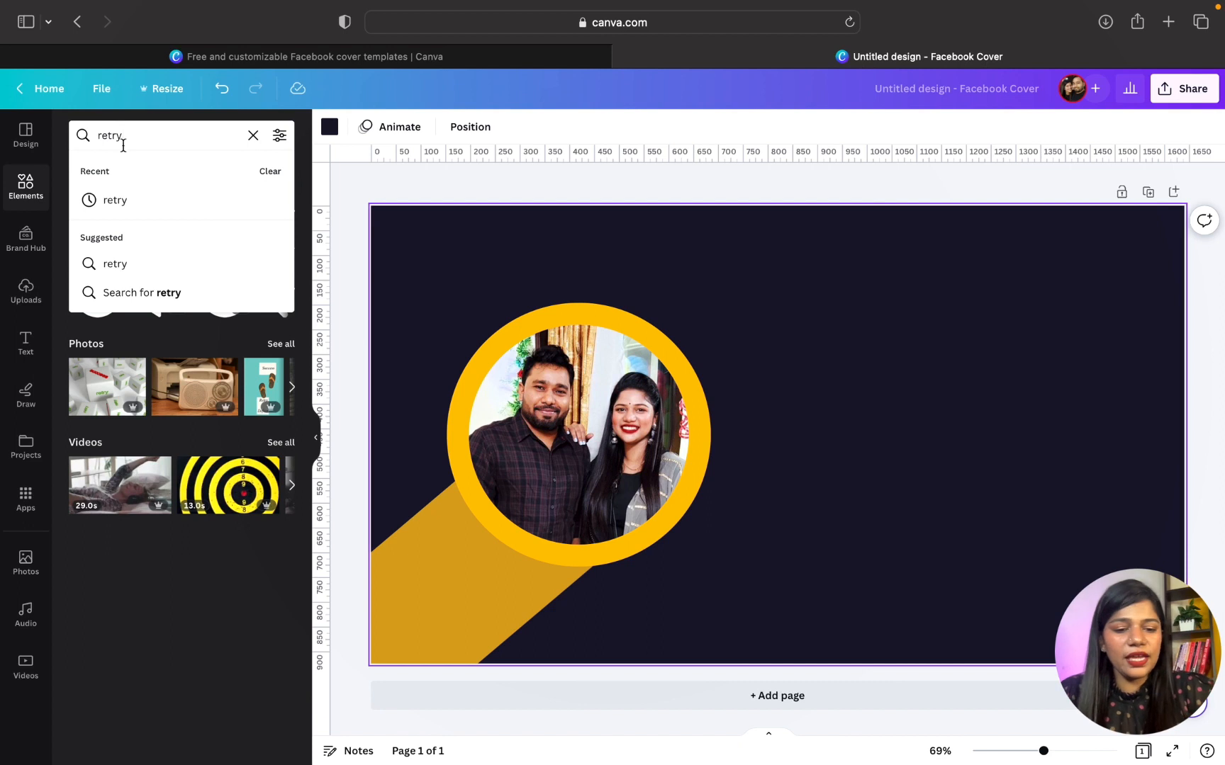
key("BackSpace")
type("o sha")
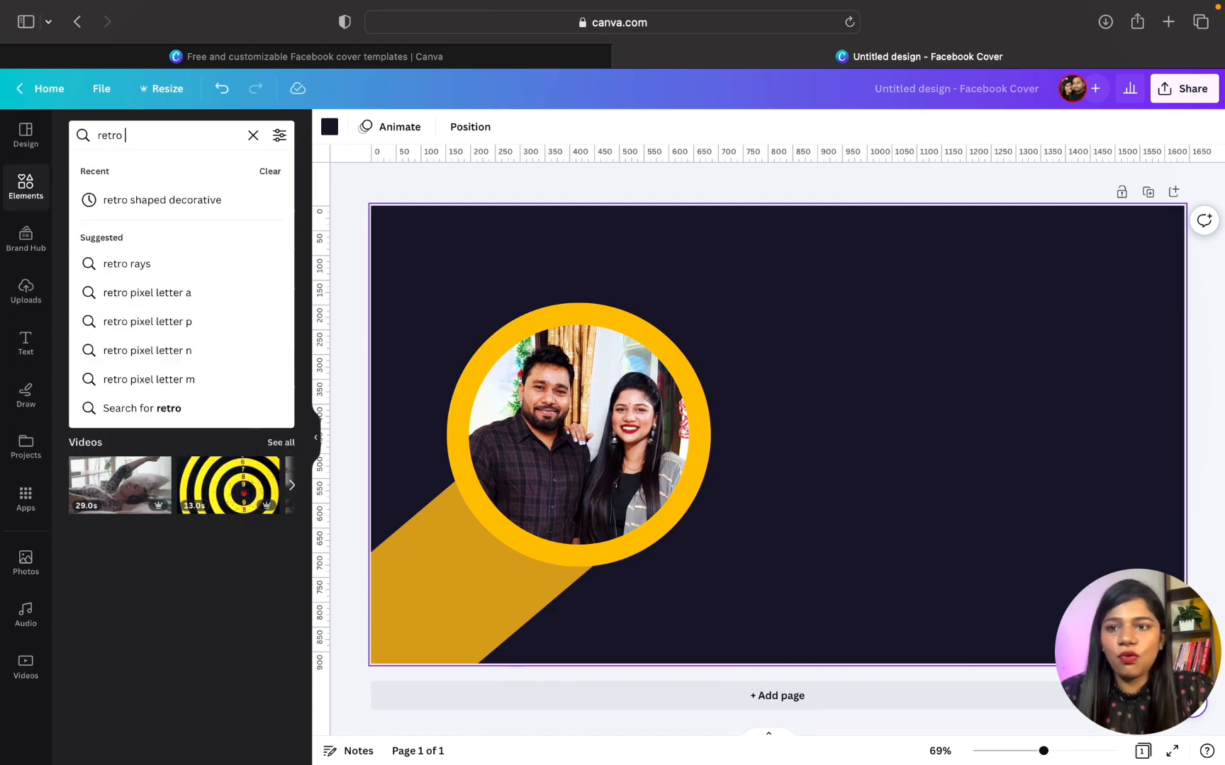
left_click(160, 201)
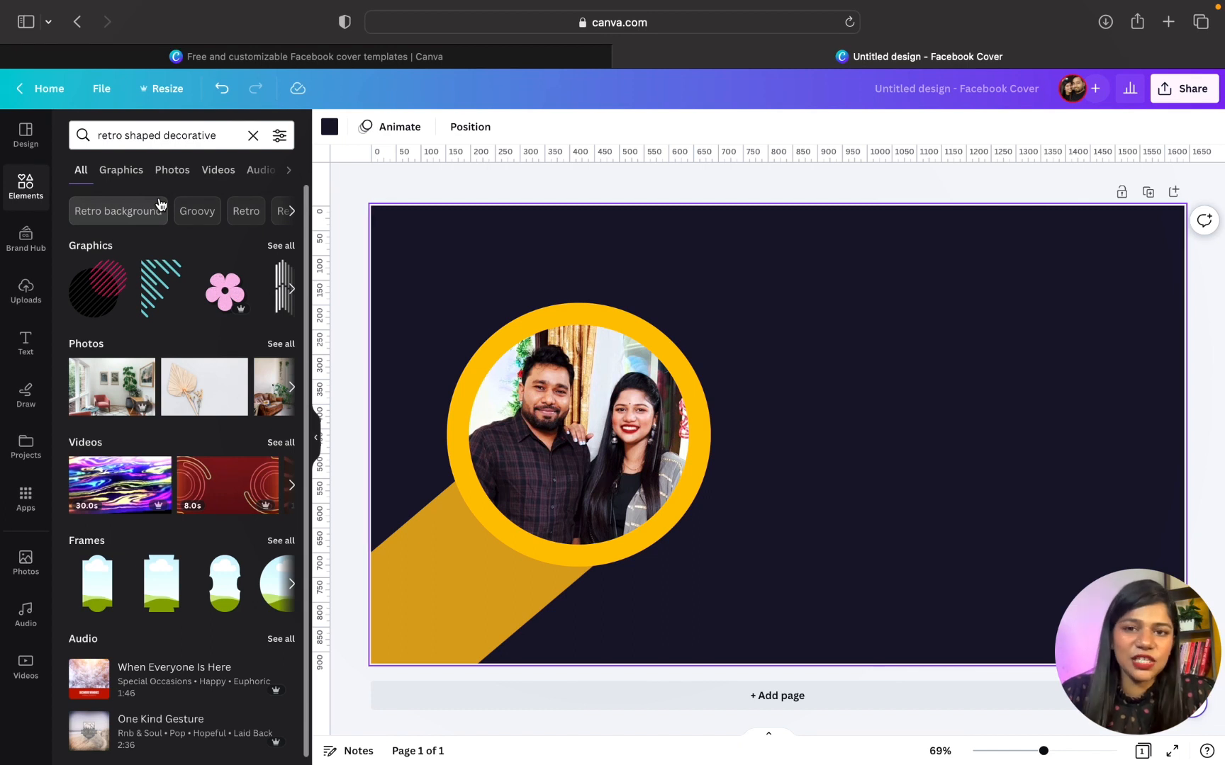
left_click(96, 282)
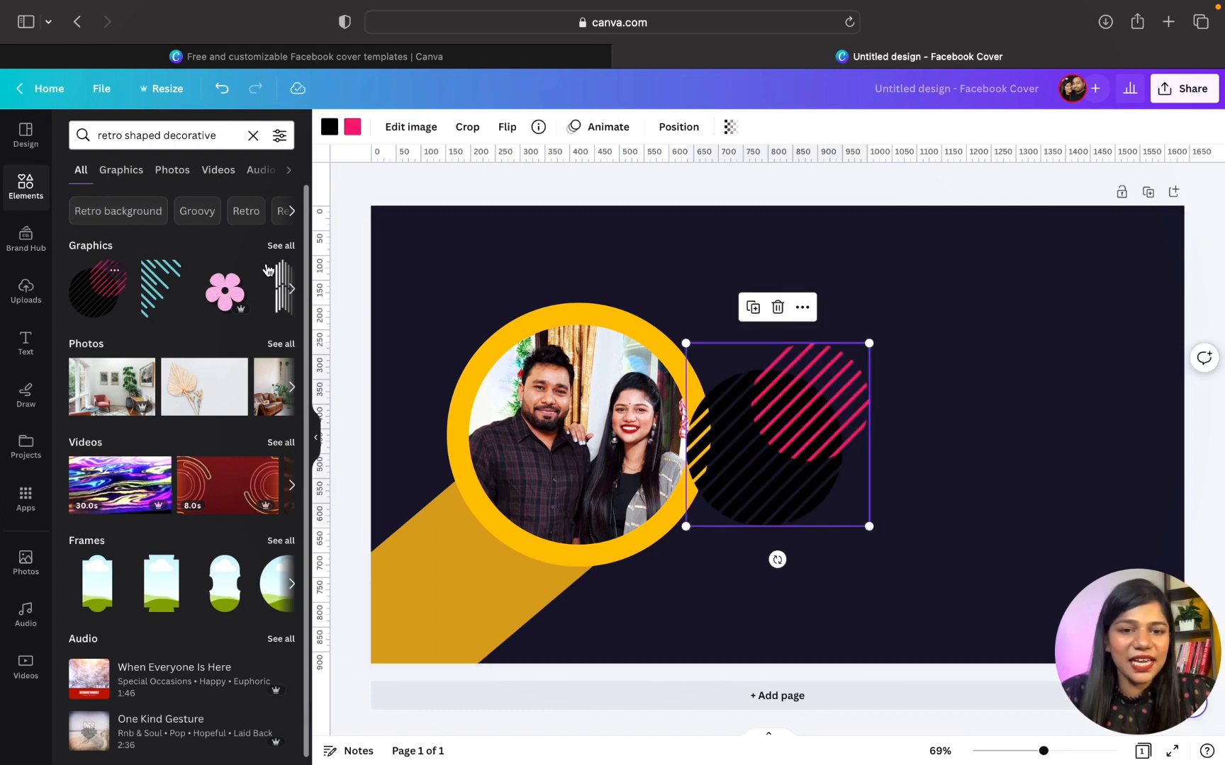
left_click_drag(779, 457, 897, 394)
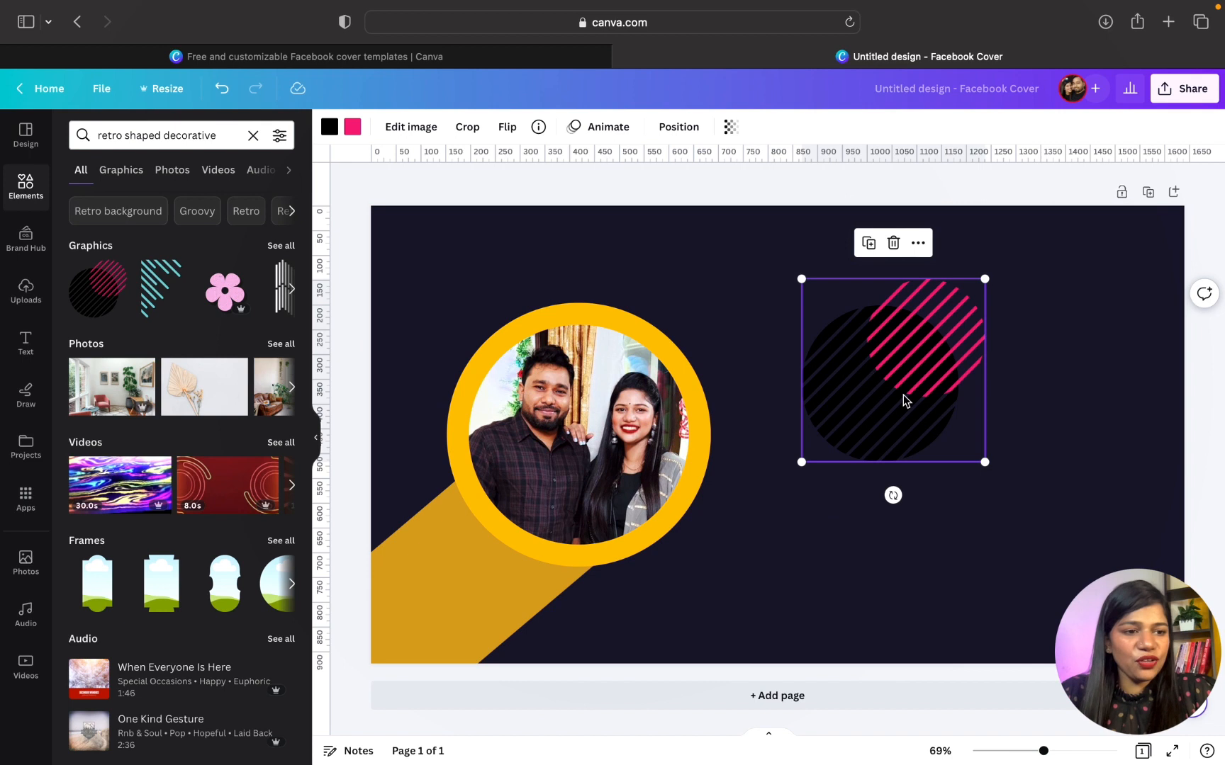
Step: Recolour the striped-circles graphic, changing its black circle to white #FFFFFF and its pink stripes to the document's yellow
left_click(330, 128)
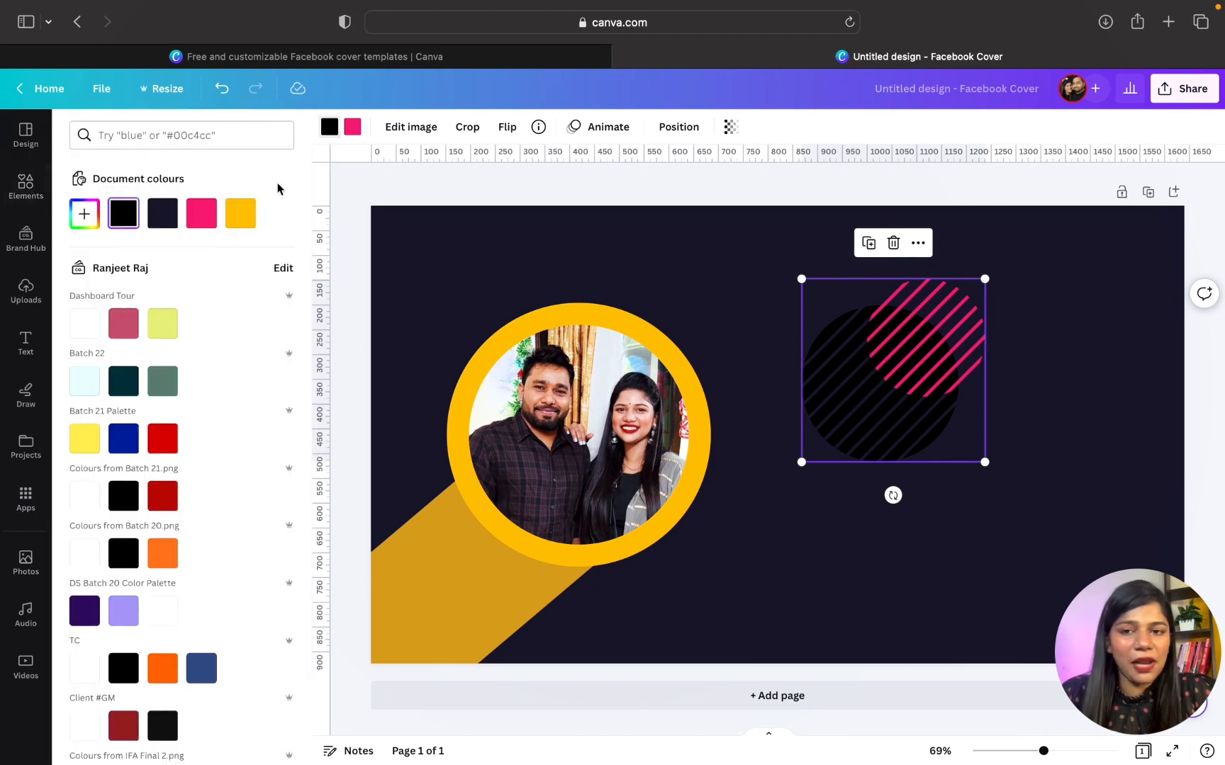
left_click(84, 213)
left_click(78, 249)
left_click_drag(78, 248, 52, 230)
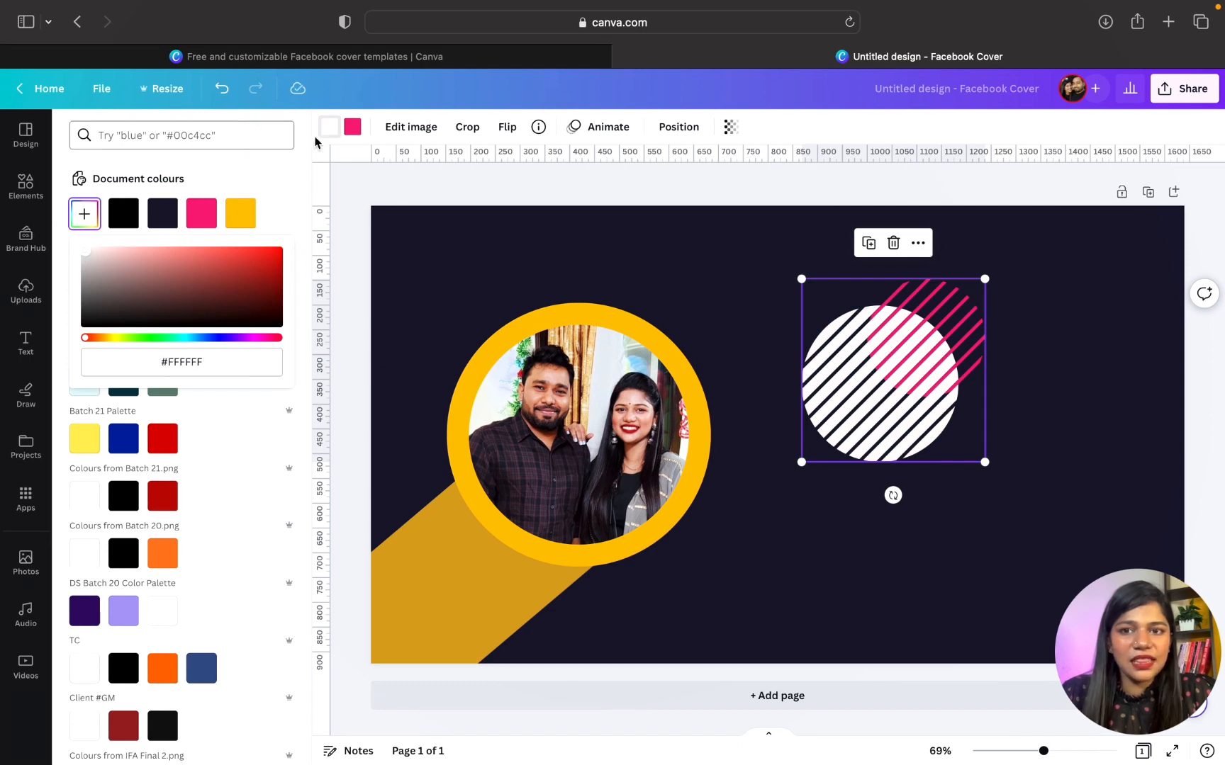
left_click(344, 136)
left_click(241, 213)
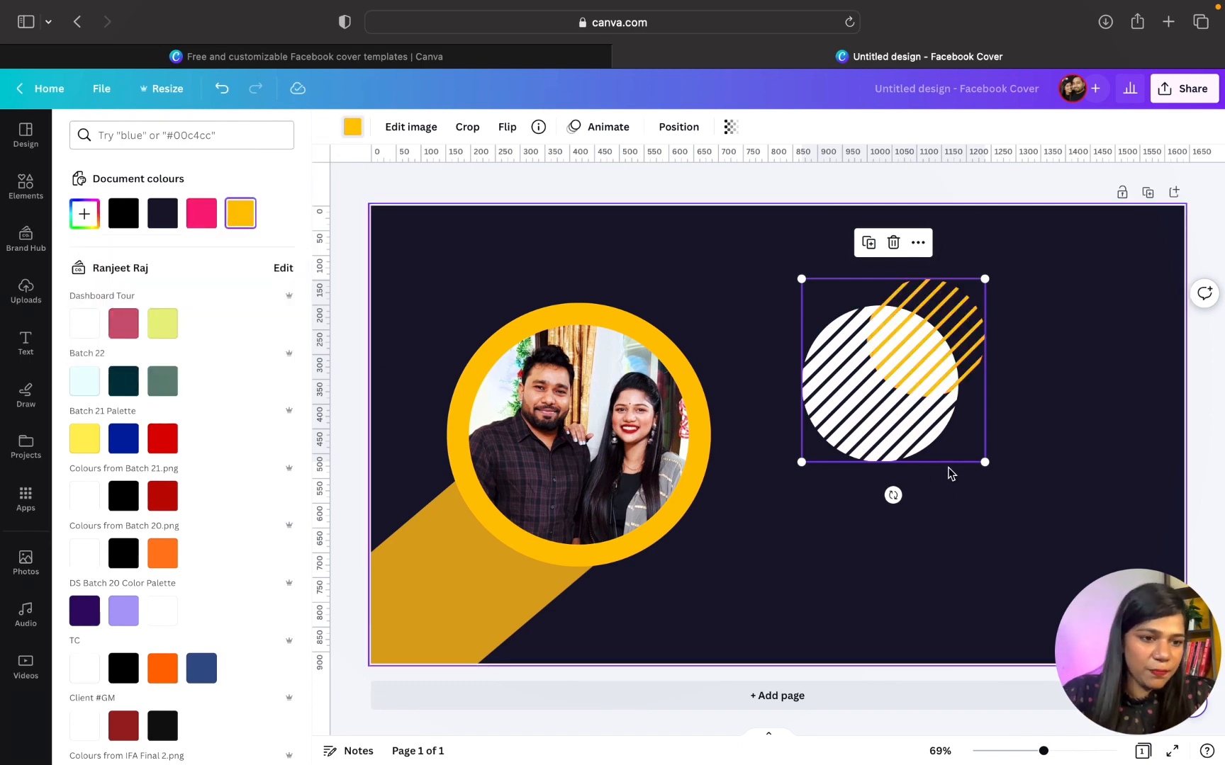
Step: Rotate the striped-circles graphic clockwise and place it running off the page's top-left corner, yellow stripes facing the photo
left_click_drag(893, 495, 774, 410)
left_click_drag(864, 365, 414, 267)
left_click_drag(538, 317, 482, 282)
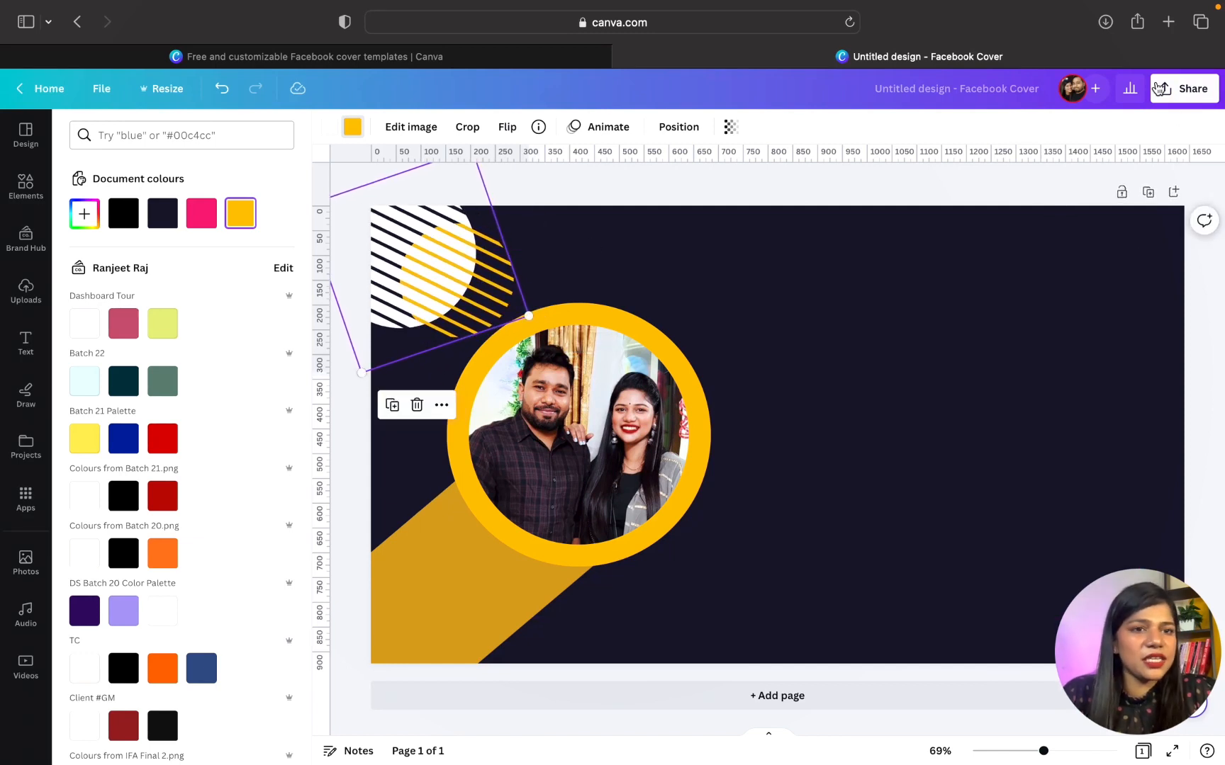
Step: Set the striped-circles graphic's transparency to 85
left_click(729, 127)
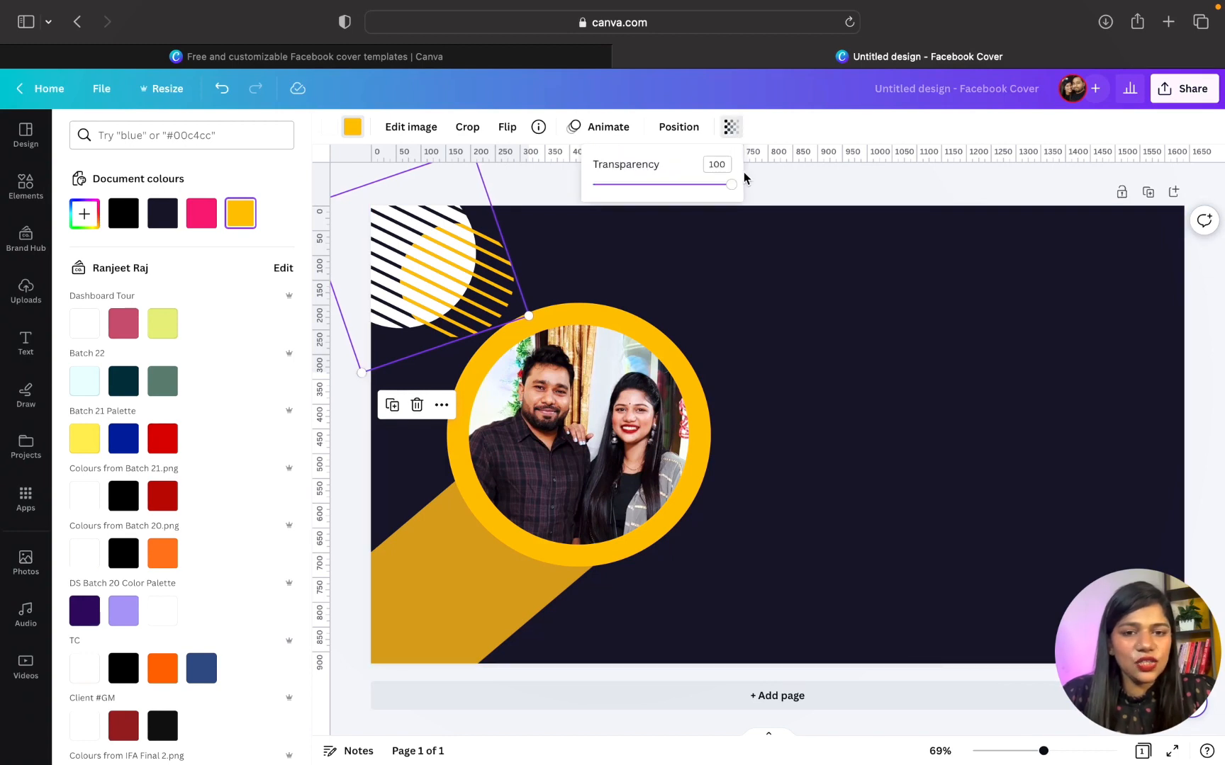
mouse_move(731, 192)
left_mouse_down()
mouse_move(704, 179)
mouse_move(714, 184)
left_mouse_up()
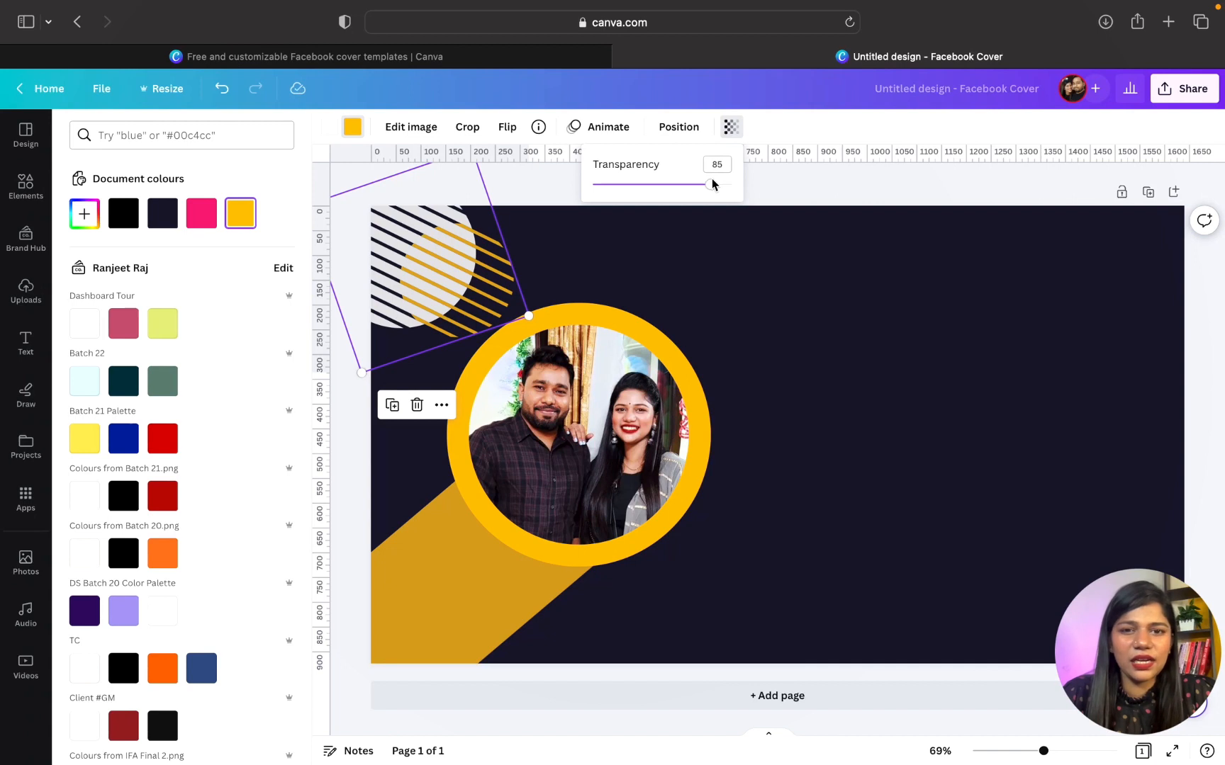
left_click(835, 409)
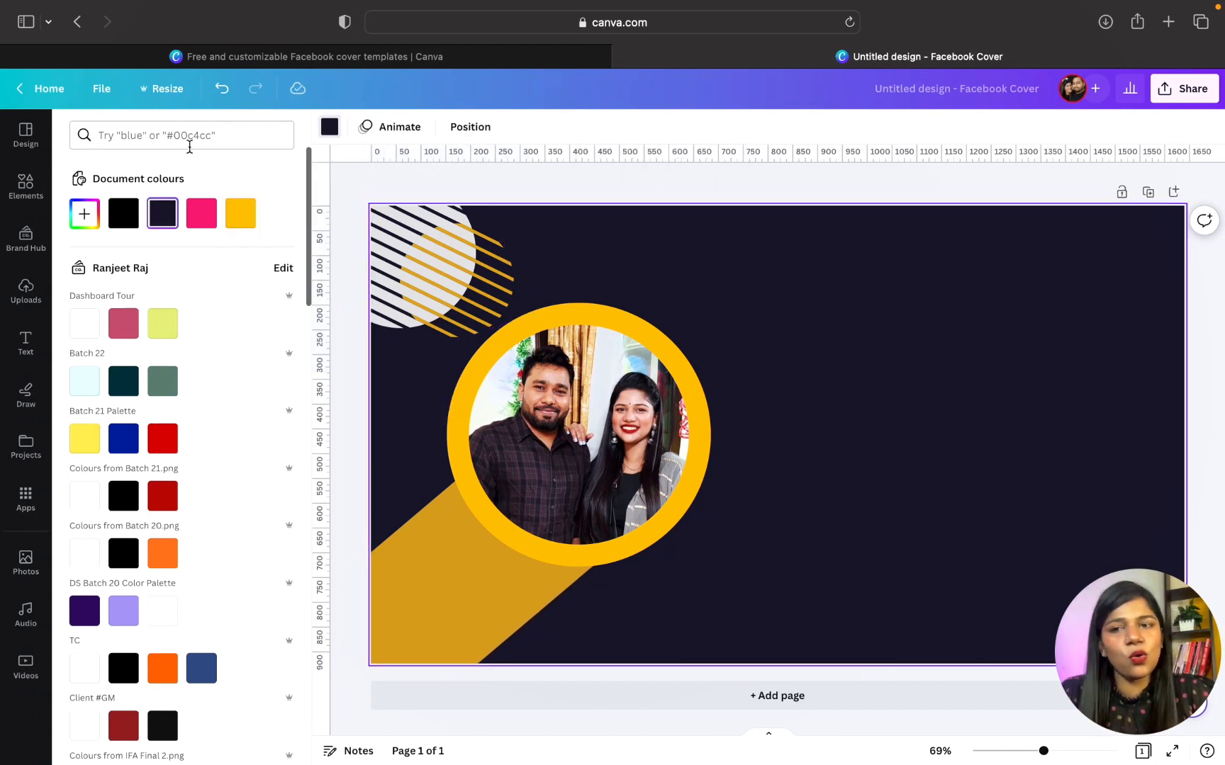
Step: Search the elements for "white dynamic element" and add the white dot-grid graphic to the page
left_click(24, 188)
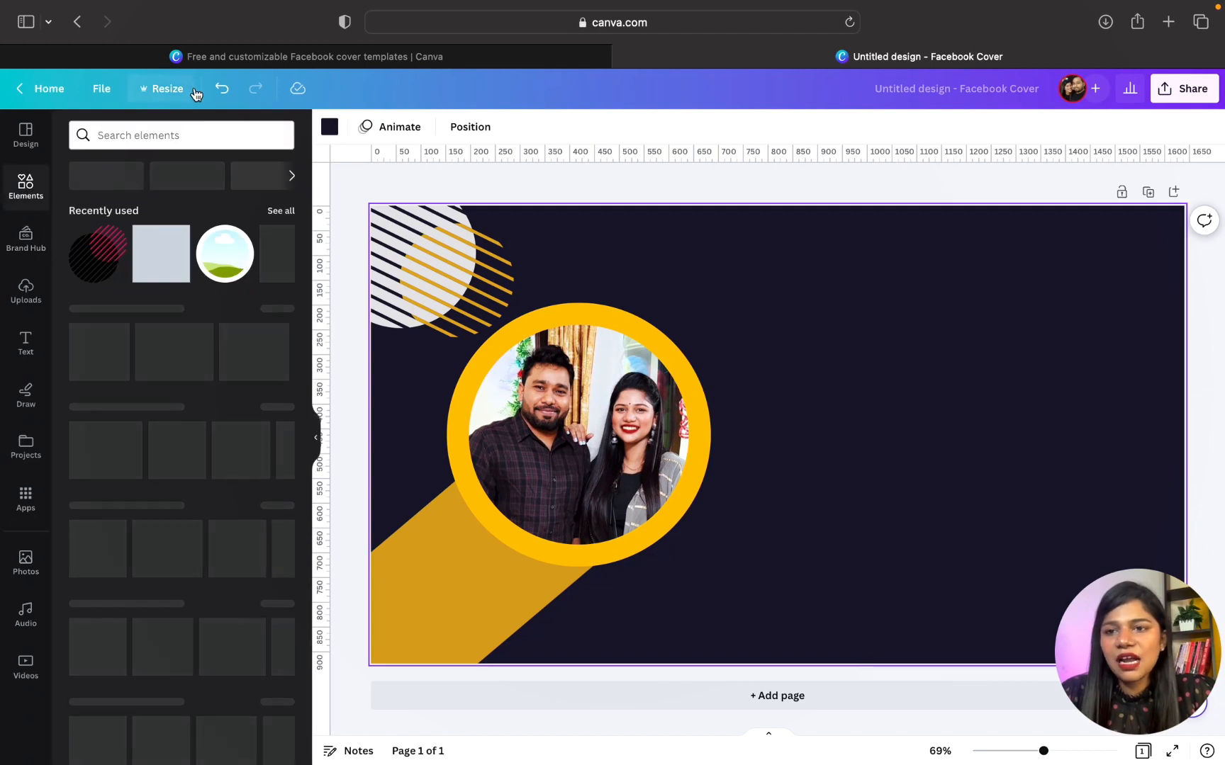
left_click(177, 133)
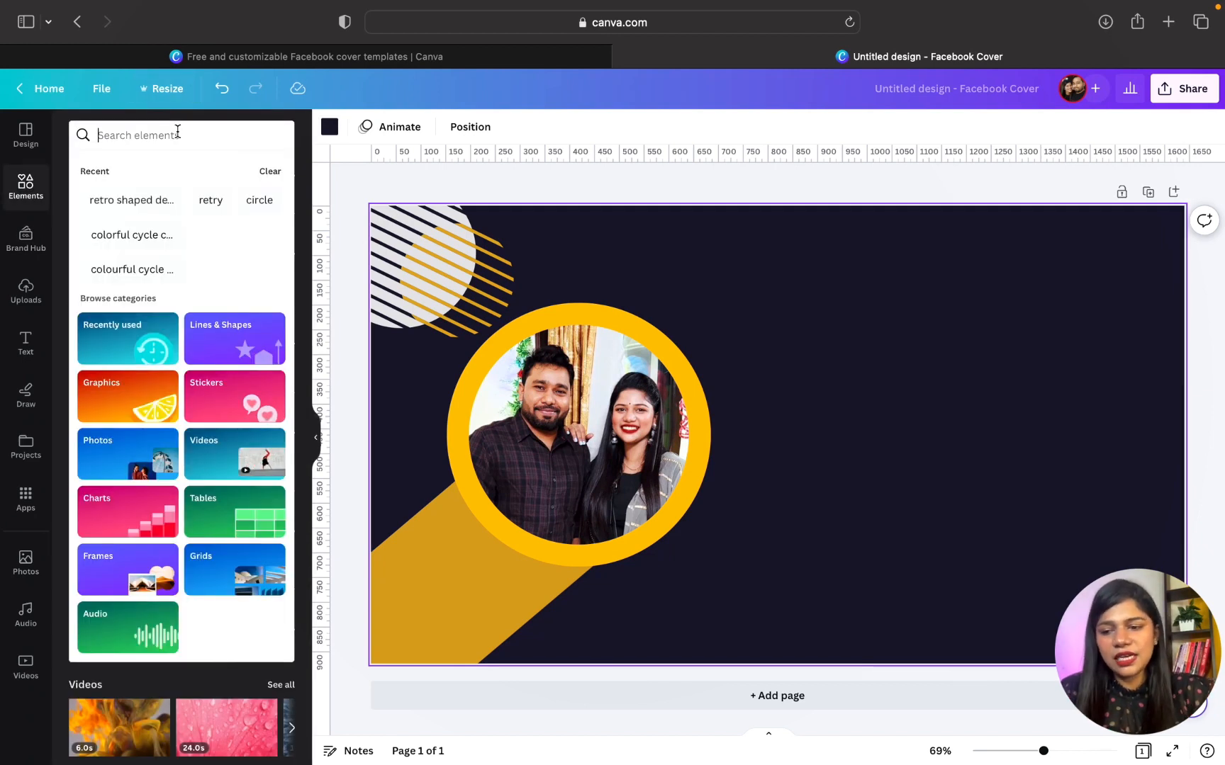
type("white")
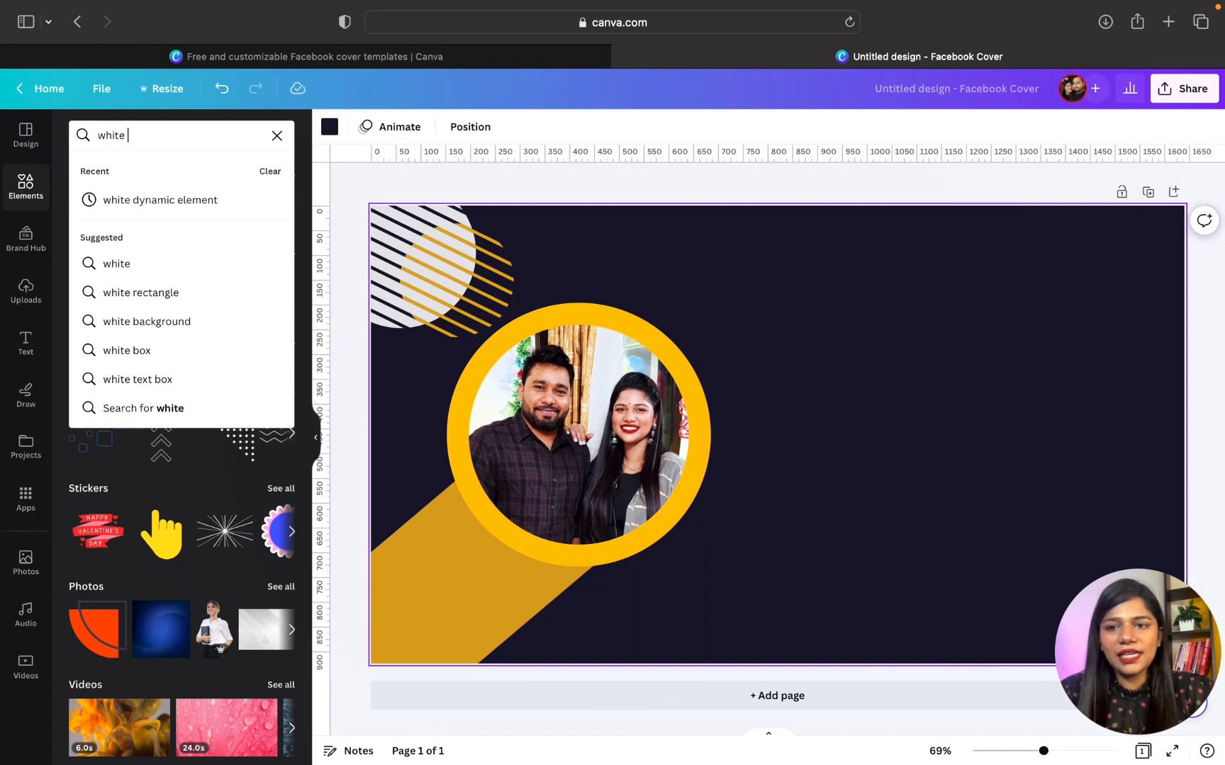
type(" dynamic")
left_click(191, 201)
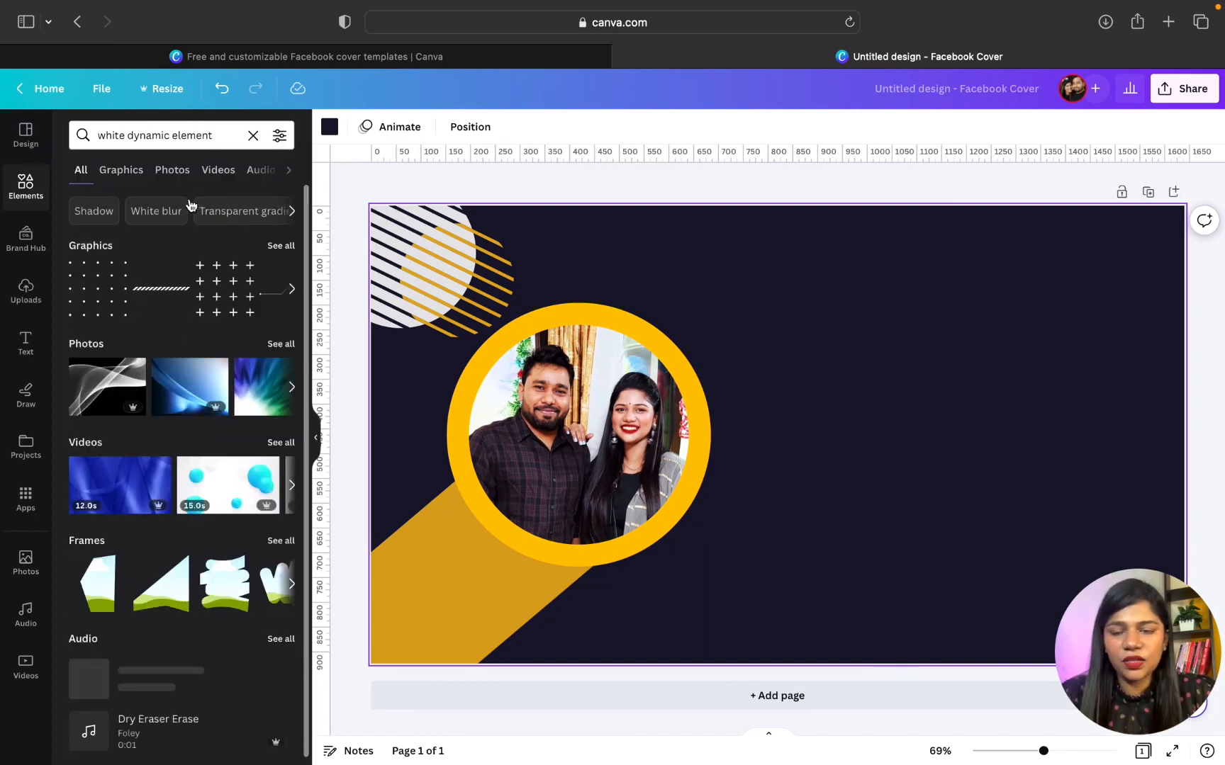
left_click(86, 300)
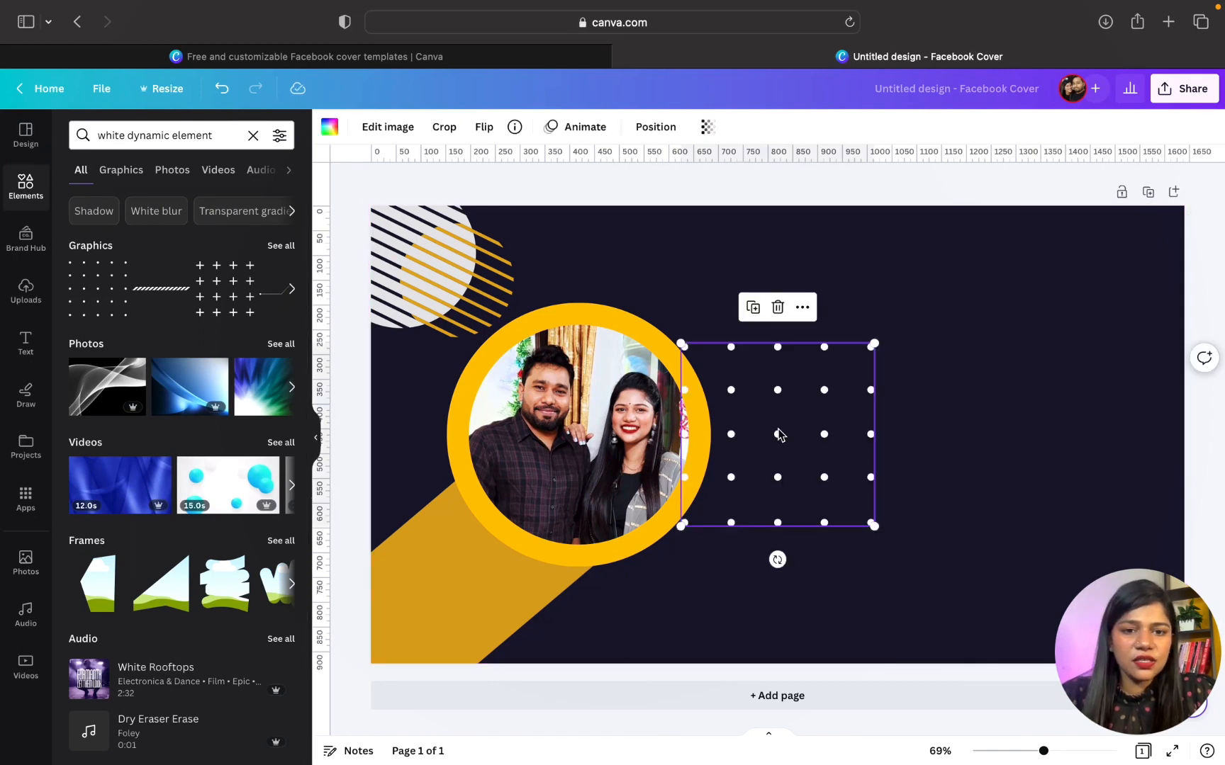
Step: Shrink the dot grid, tilt it parallel to the yellow band and place it below the photo, running off the page's bottom edge
left_click_drag(779, 432, 787, 481)
left_click_drag(883, 394, 828, 564)
left_click_drag(730, 612, 664, 626)
left_click_drag(730, 551, 602, 646)
left_click_drag(559, 692, 596, 731)
left_click_drag(604, 634, 598, 634)
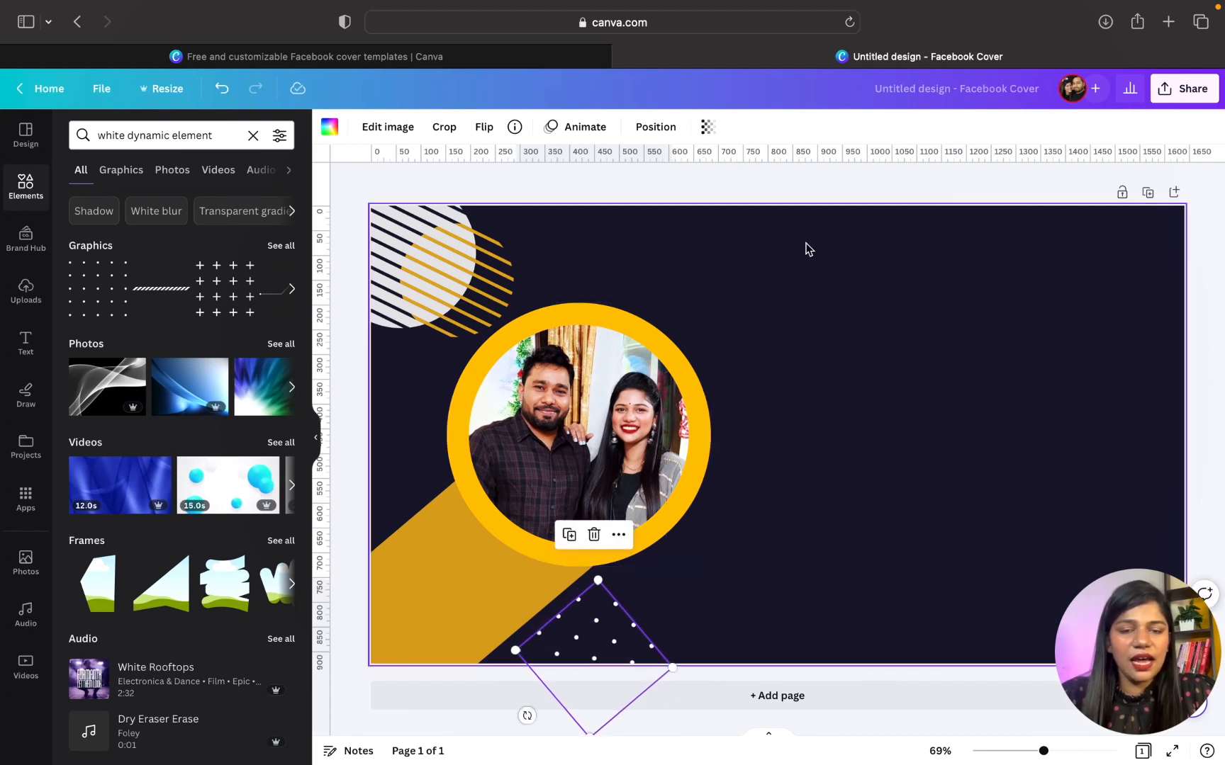
Step: Set the dot grid's transparency to 34 and place a duplicate above the yellow band, running off the page's left edge
left_click(705, 129)
left_click_drag(709, 194, 640, 197)
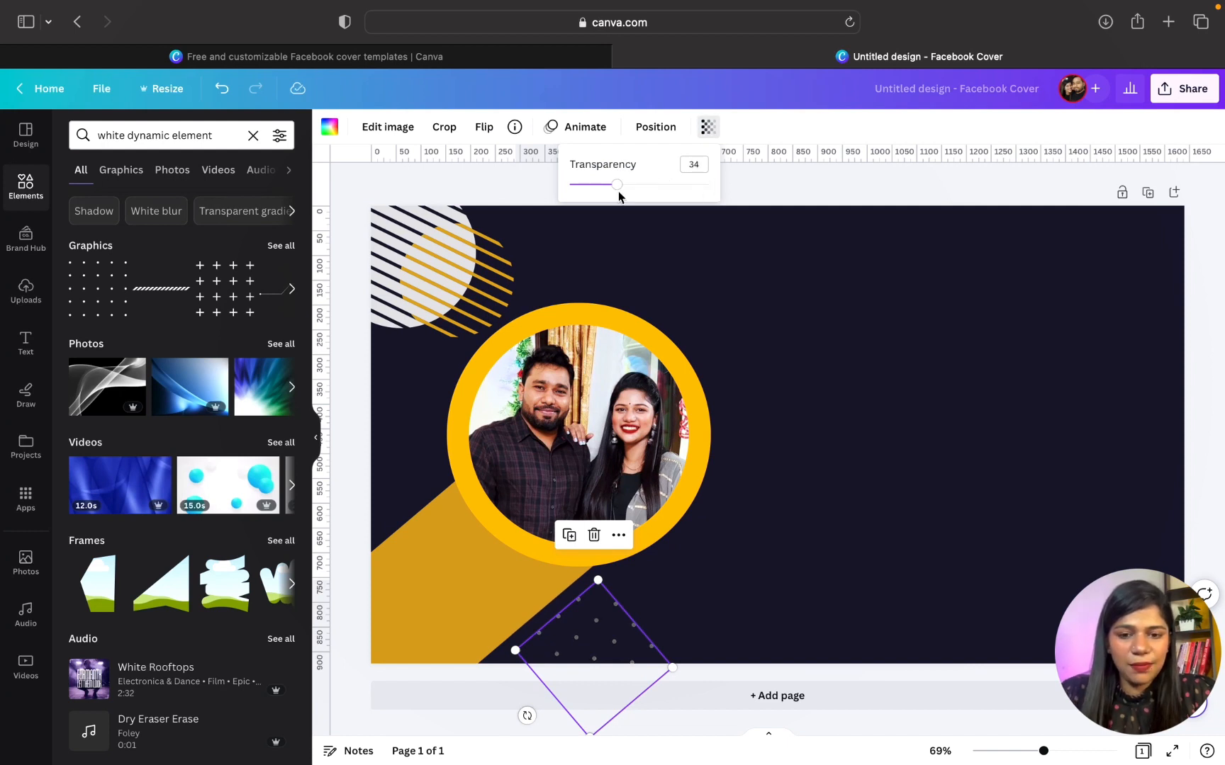
left_click_drag(592, 629, 360, 425)
left_click(1123, 623)
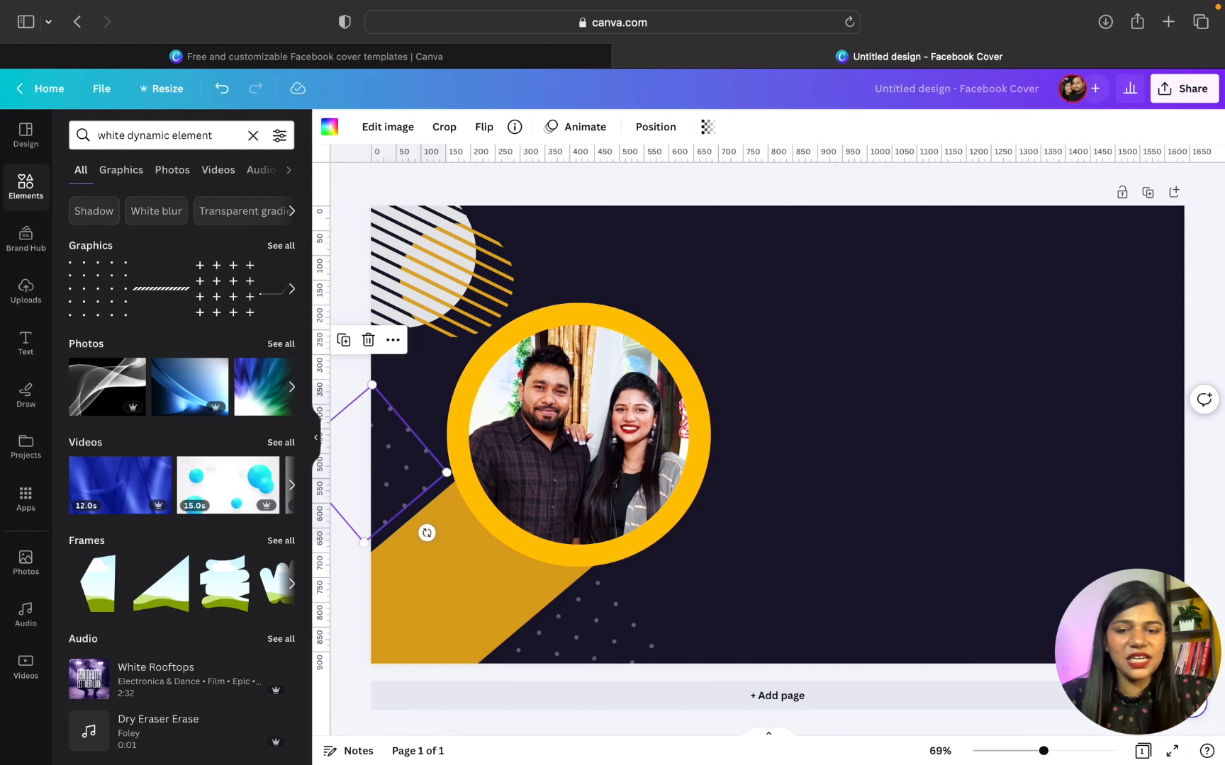
Step: Nudge the lower dot grid slightly left and down beside the yellow band
left_click(589, 610)
key("Left")
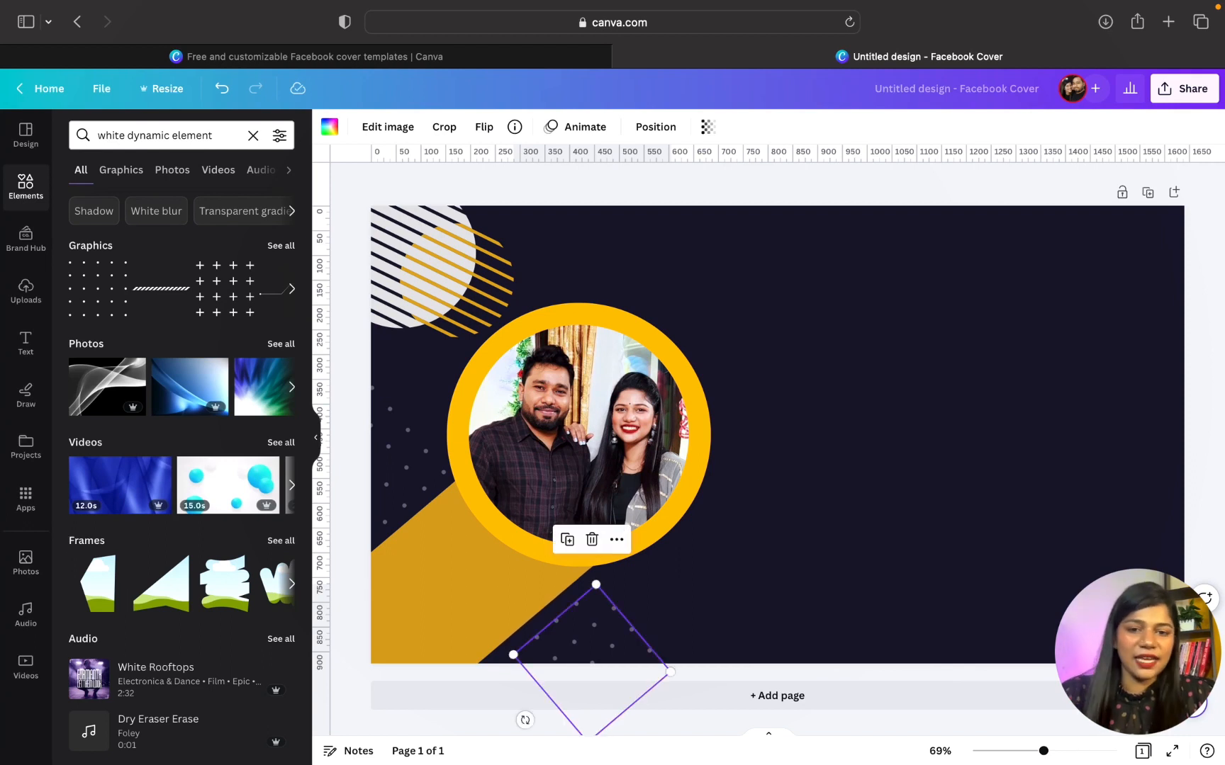
left_click(753, 552)
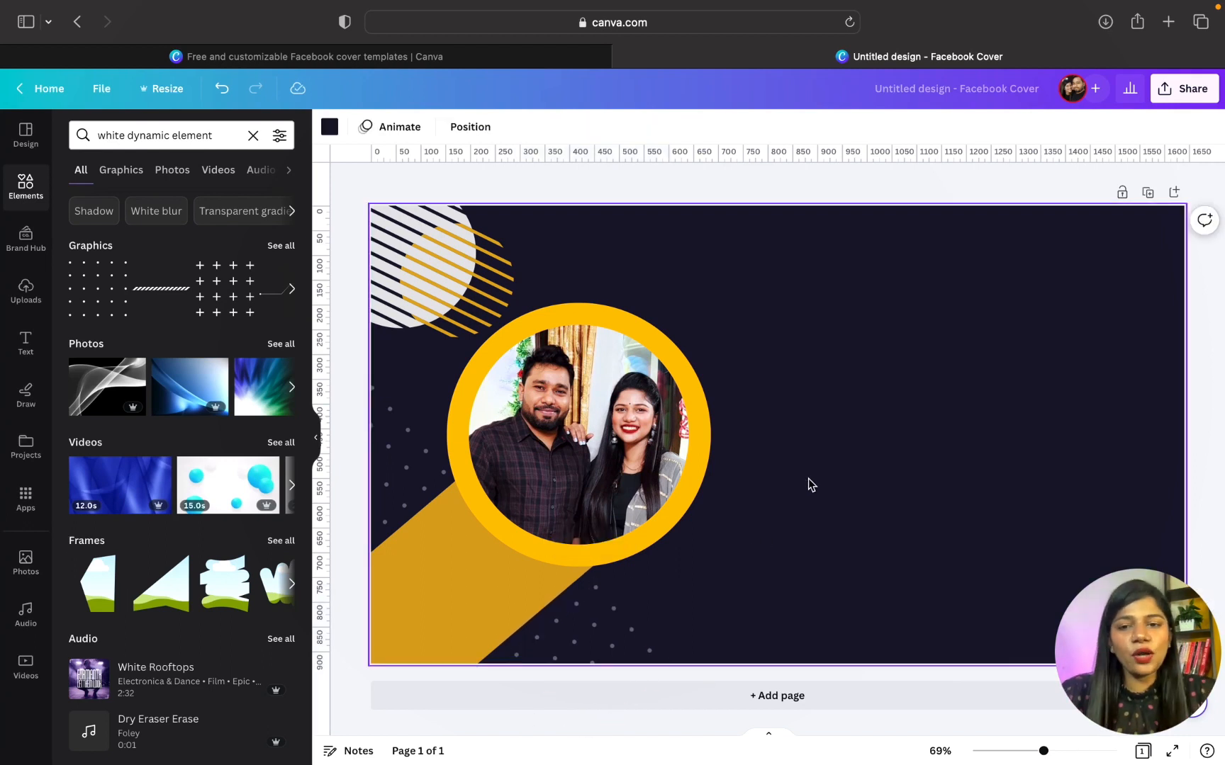
Step: Add a circle shape from the elements library and enlarge it to about 582 px, slightly bigger than the photo's yellow ring
left_click(32, 183)
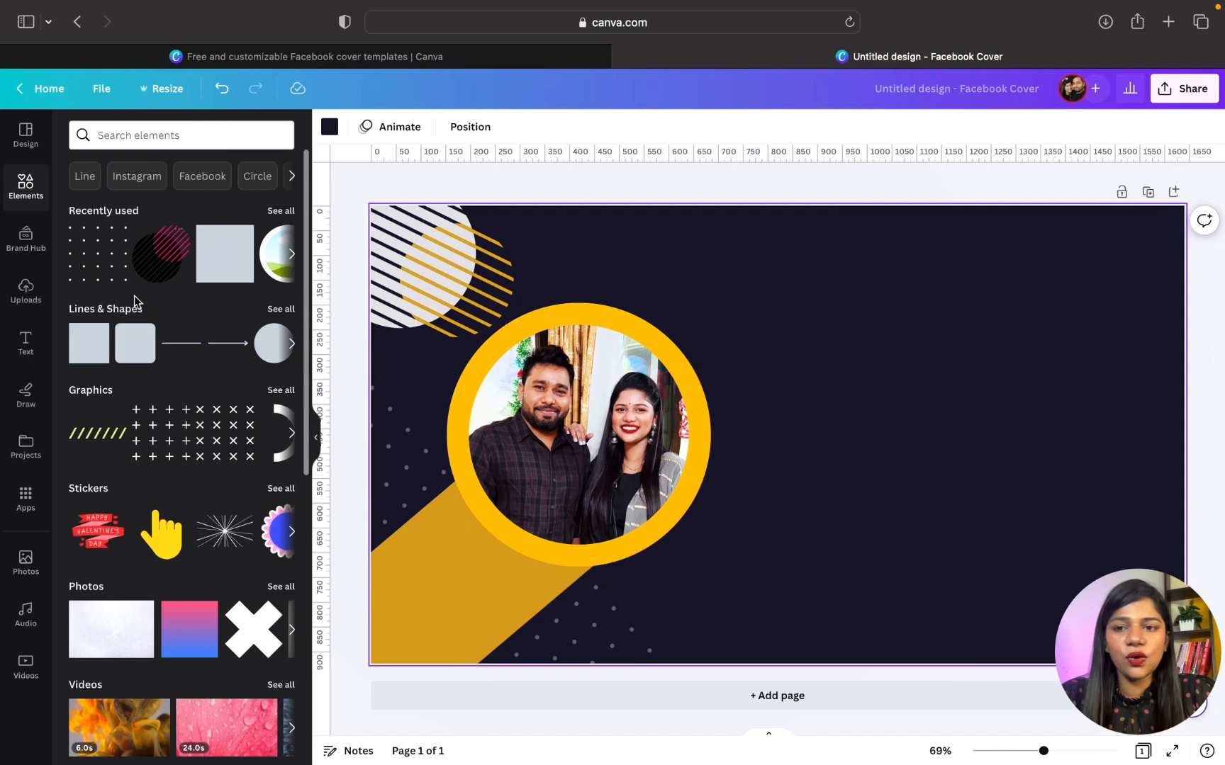
left_click(264, 337)
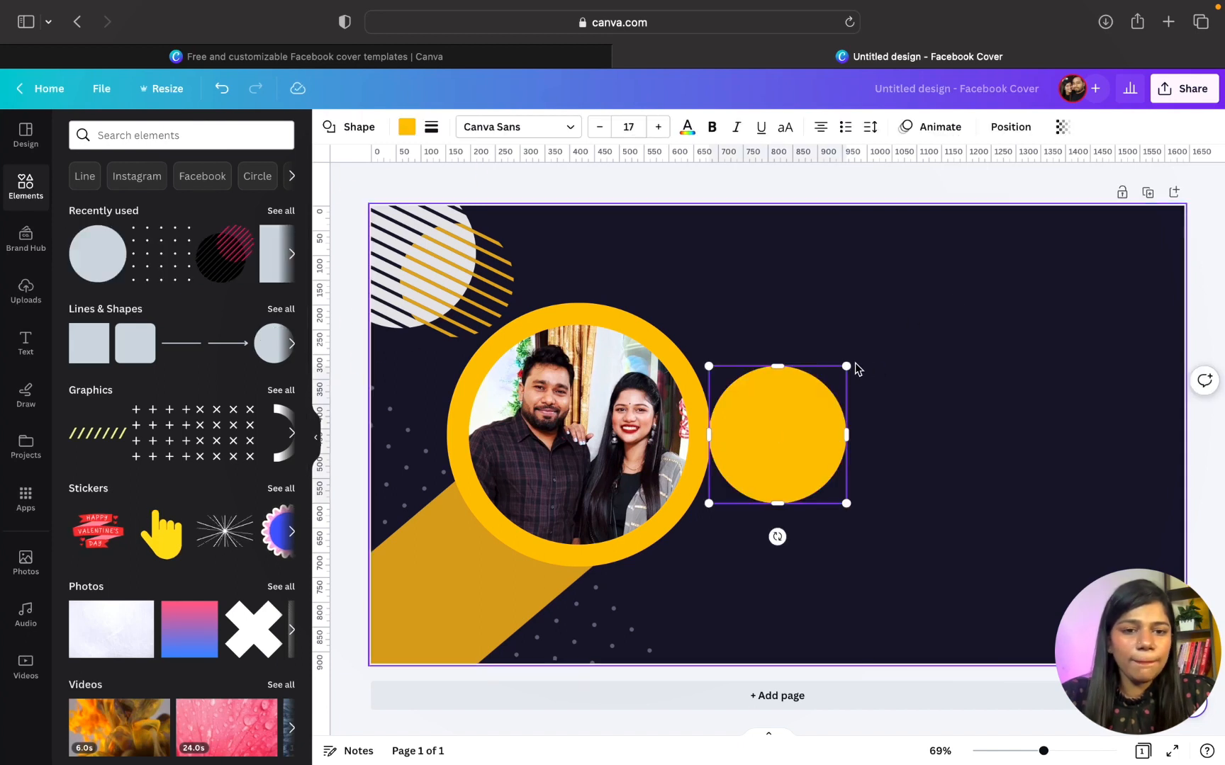
left_click_drag(846, 366, 712, 421)
left_click(788, 406)
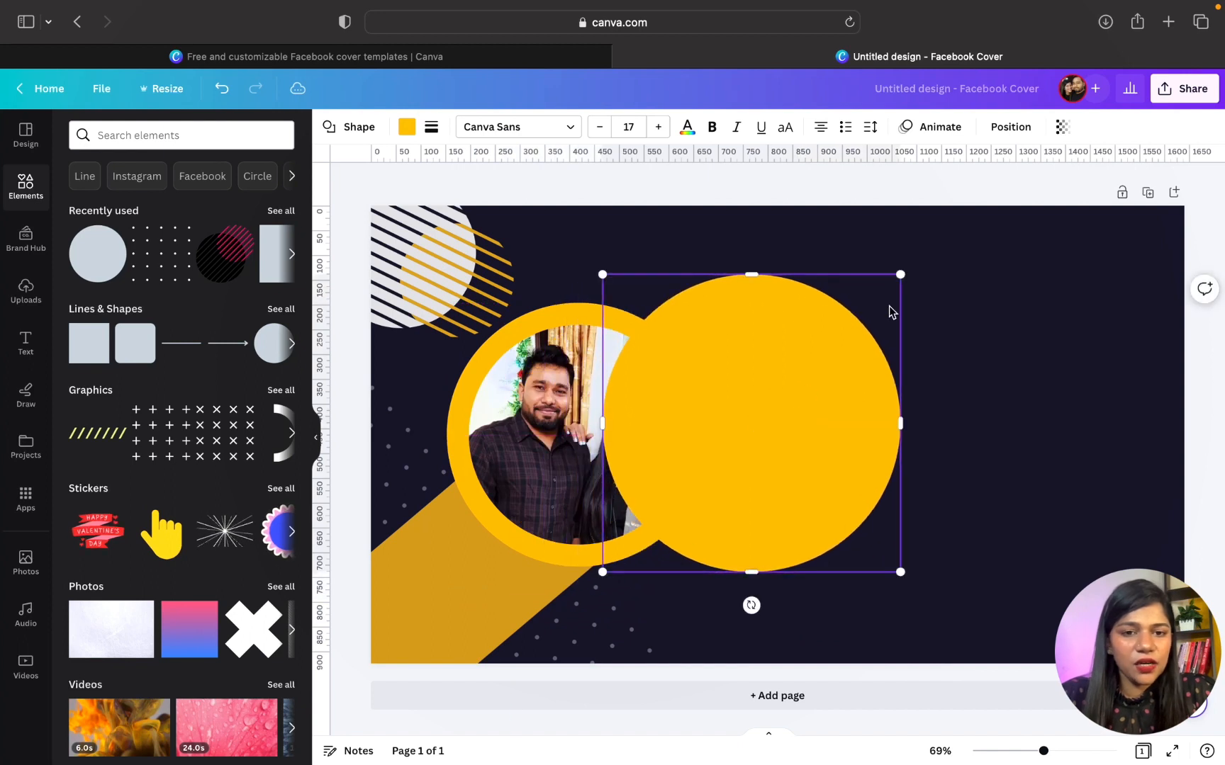
left_click_drag(901, 282, 997, 215)
left_click(1058, 446)
left_click(894, 331)
Step: Fill the new circle with white and centre it over the round photo
left_click(404, 128)
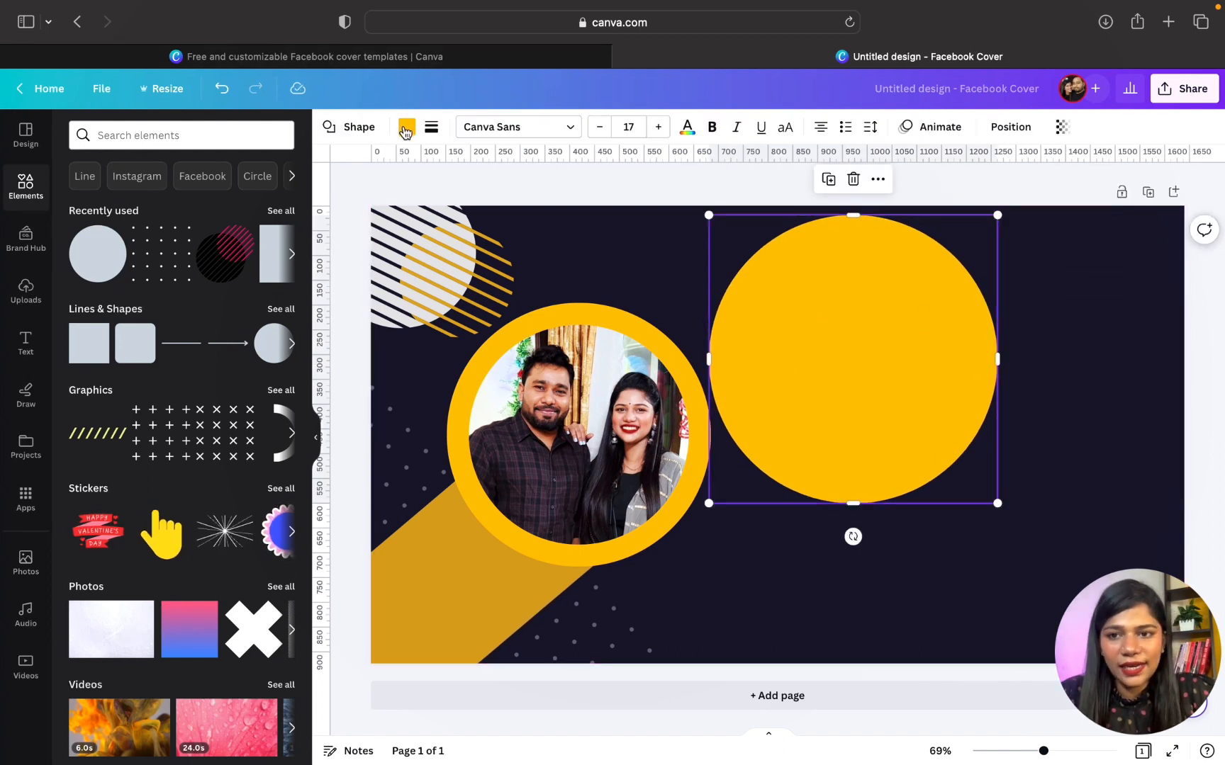
left_click(274, 224)
left_click_drag(894, 265, 624, 335)
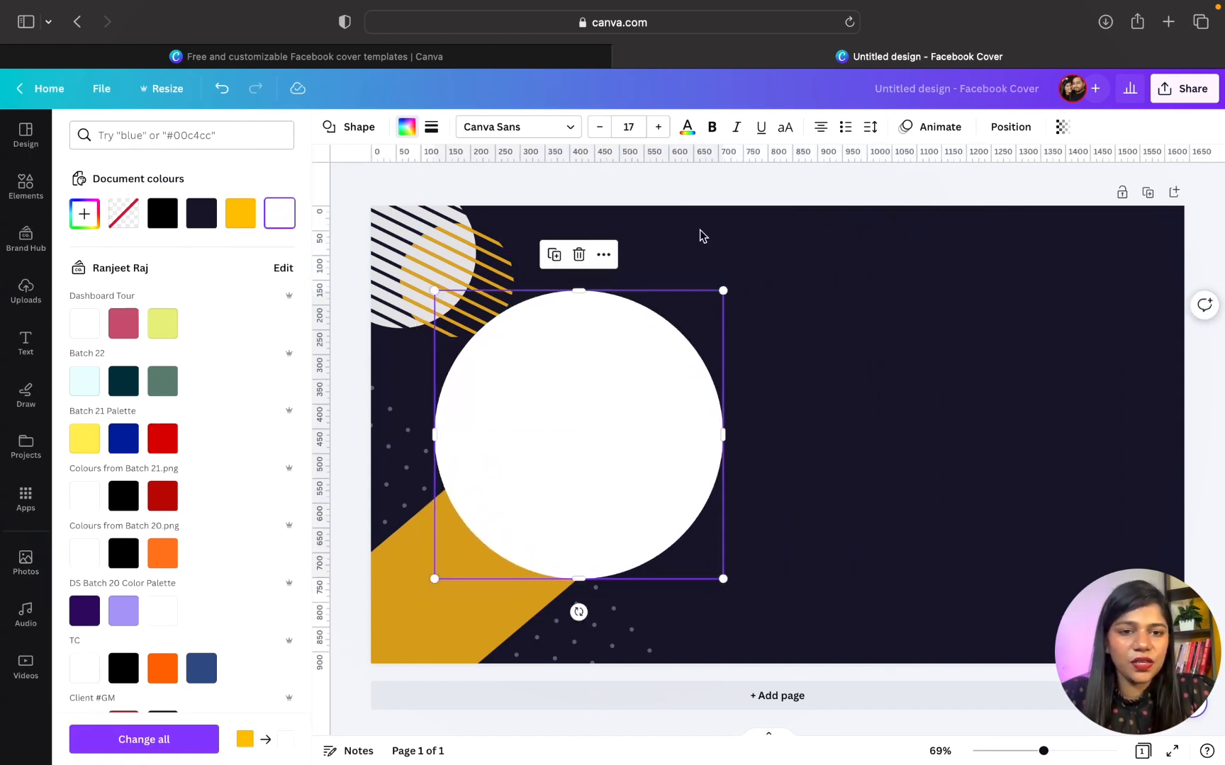
Step: Reorder the white circle's layer to sit directly below the round photo and above the yellow band
left_click(1006, 133)
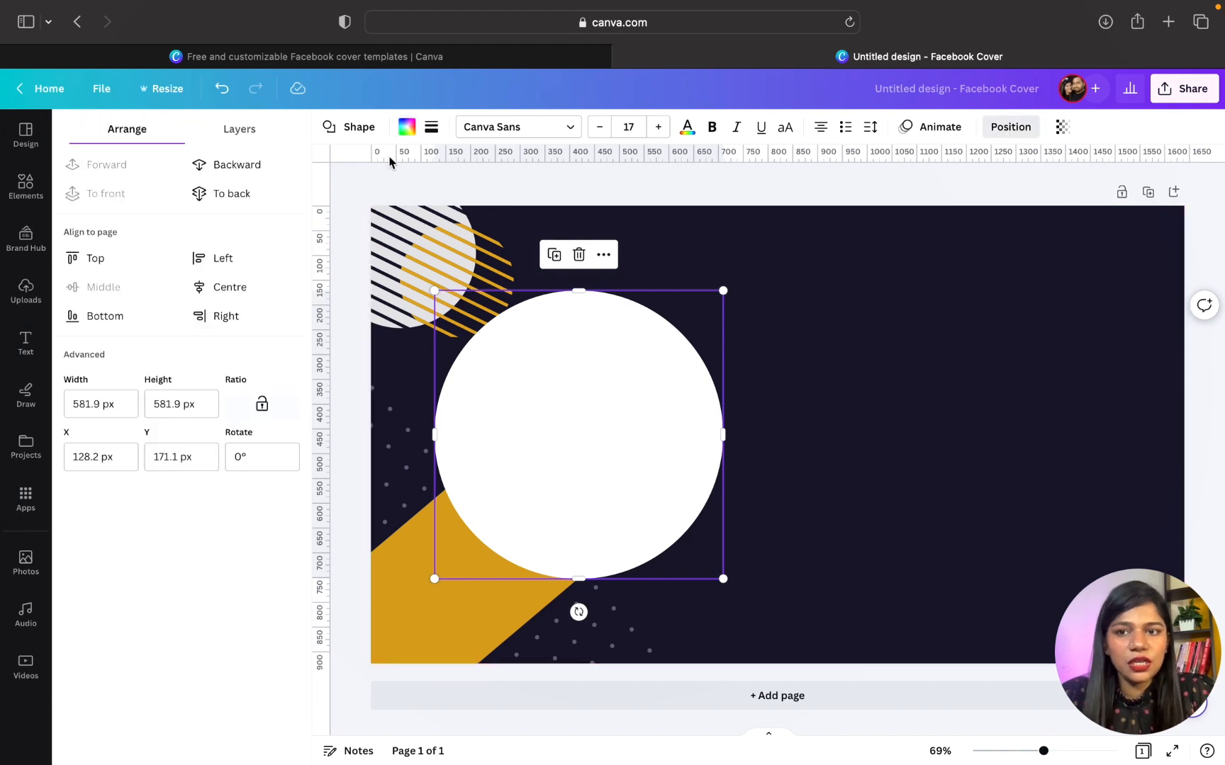
left_click(241, 129)
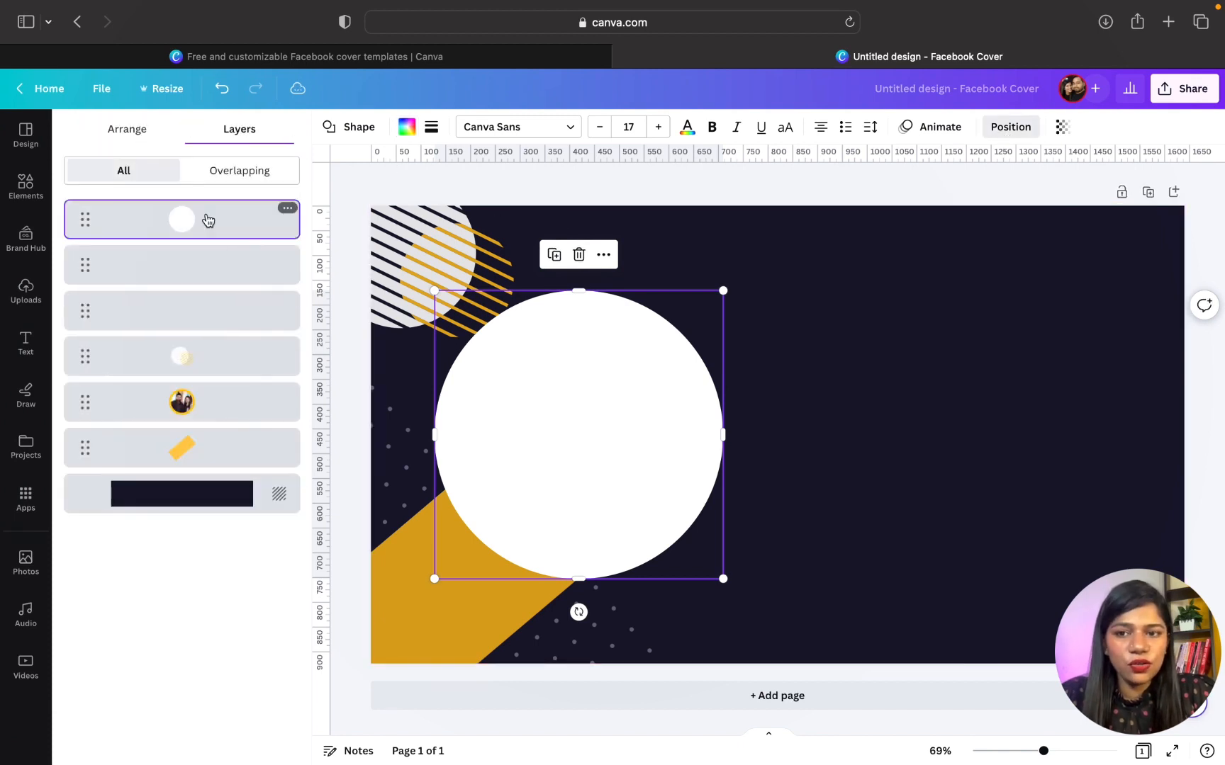
left_click_drag(207, 226, 208, 418)
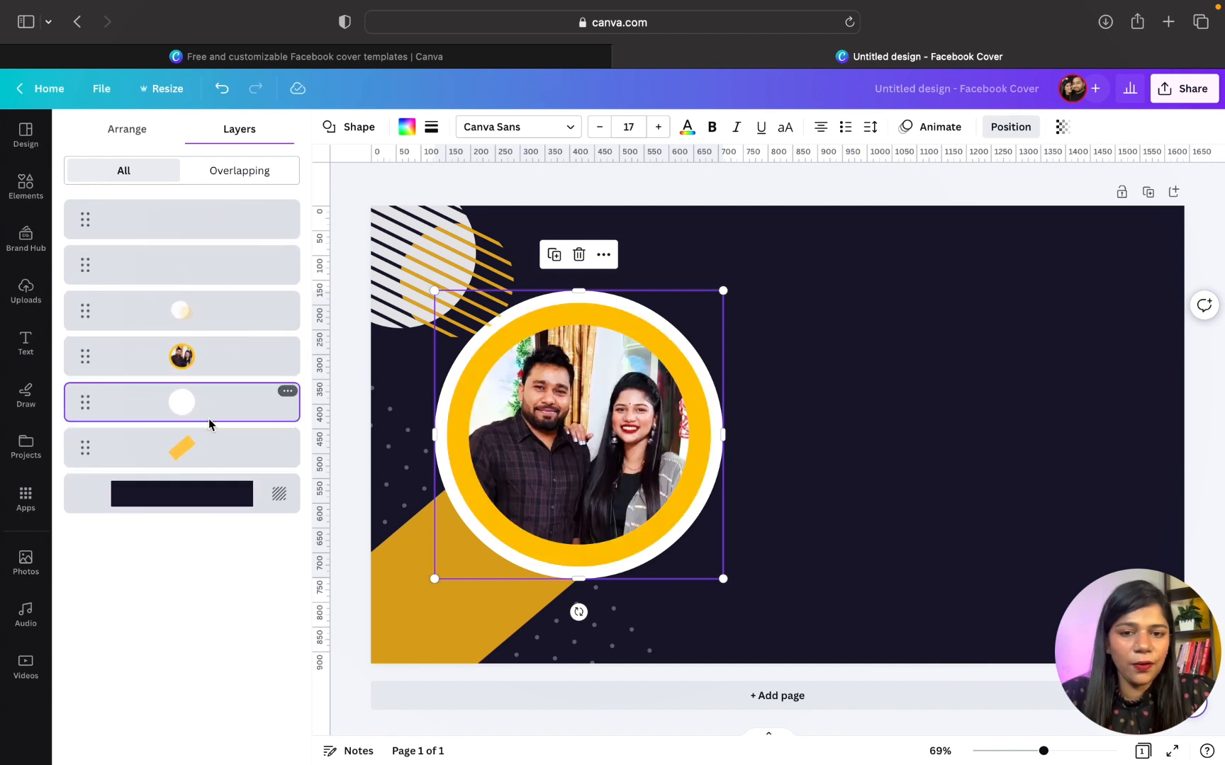
Step: Shrink the white circle and centre it behind the photo, leaving a thin white rim around the yellow ring
left_click_drag(723, 582, 711, 571)
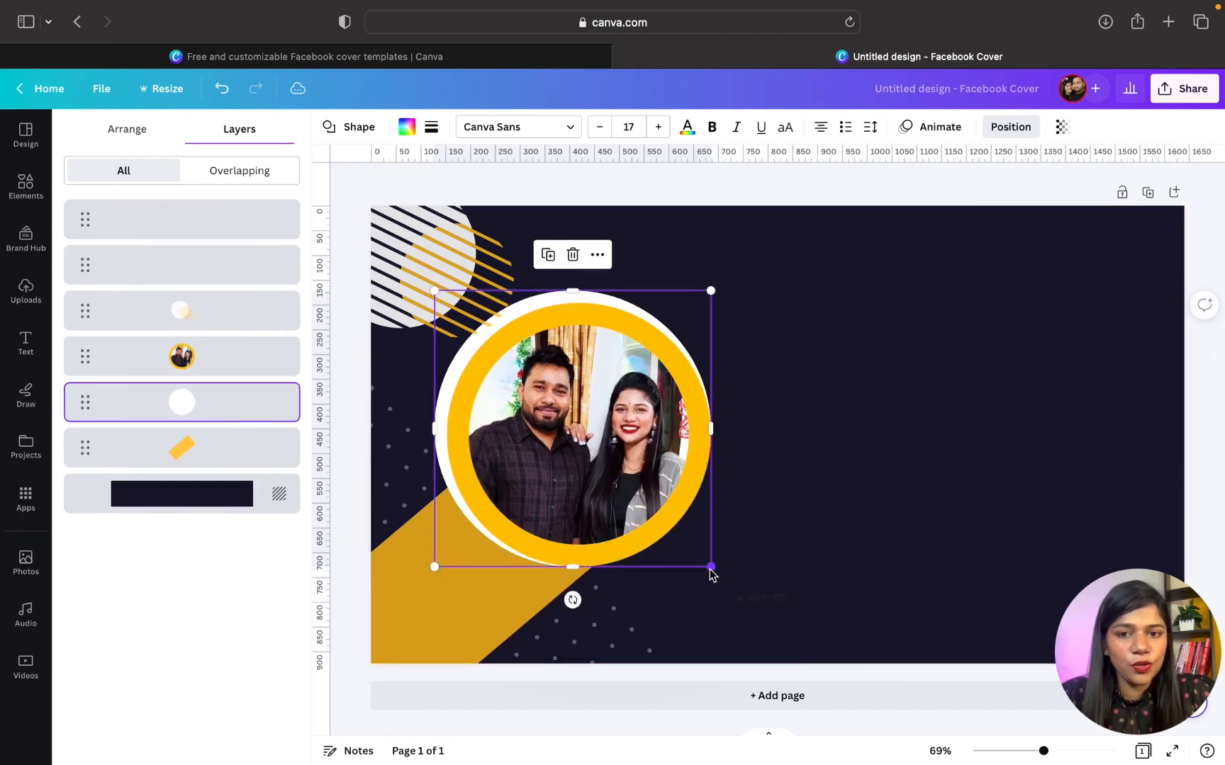
left_click_drag(438, 292, 437, 295)
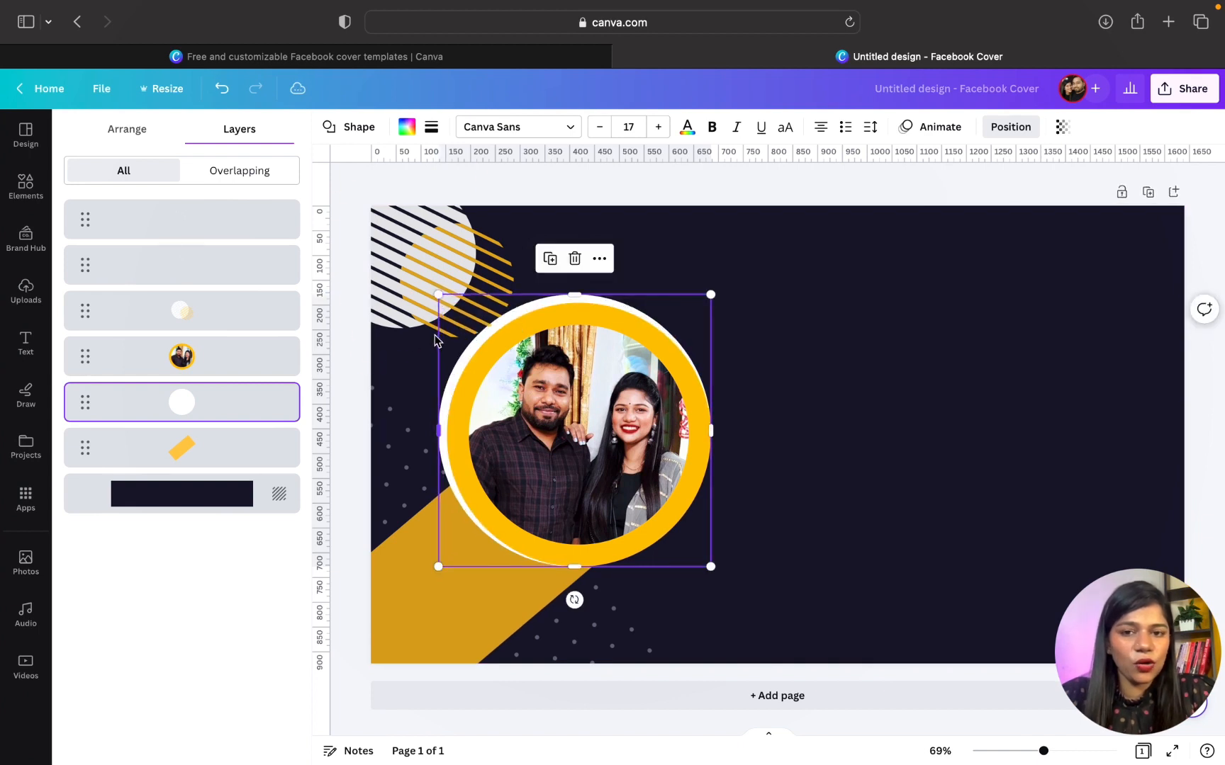
left_click_drag(445, 352, 451, 353)
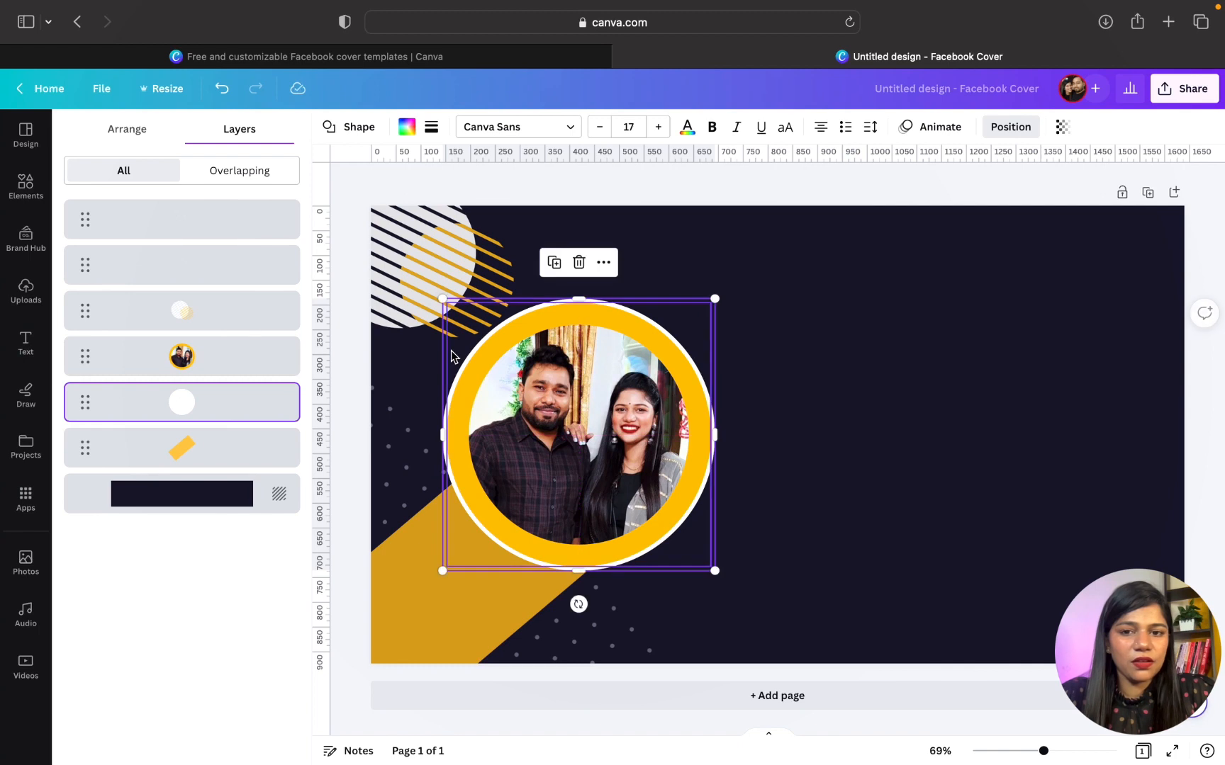
left_click(957, 336)
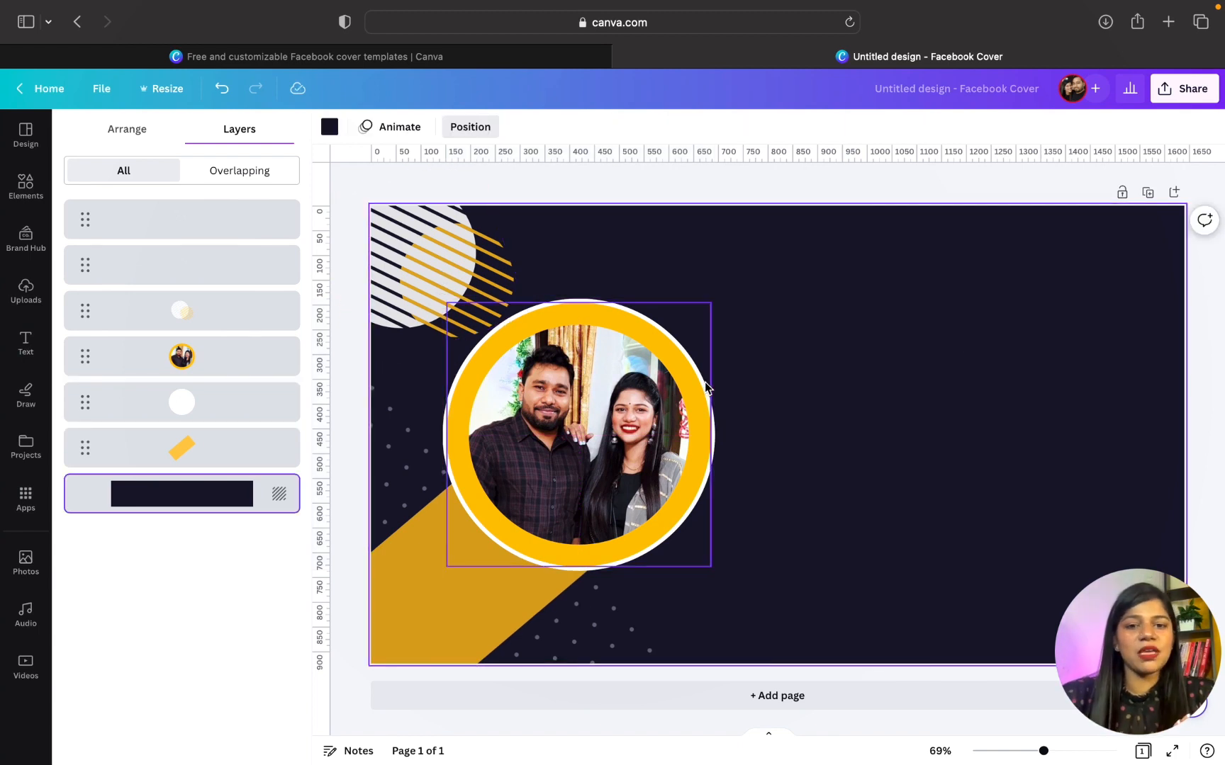
Step: Change the thin rim circle's fill to a gradient from white to yellow #FFDE00
left_click(584, 305)
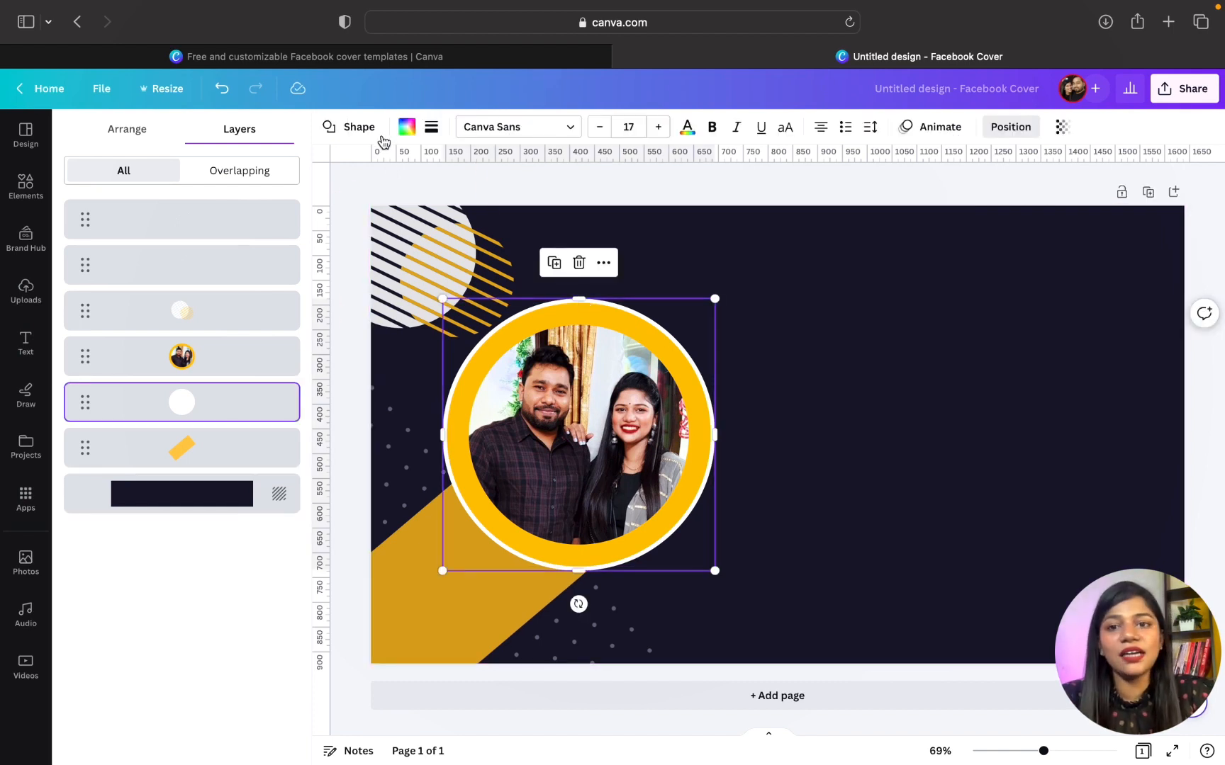
left_click(406, 128)
left_click(278, 213)
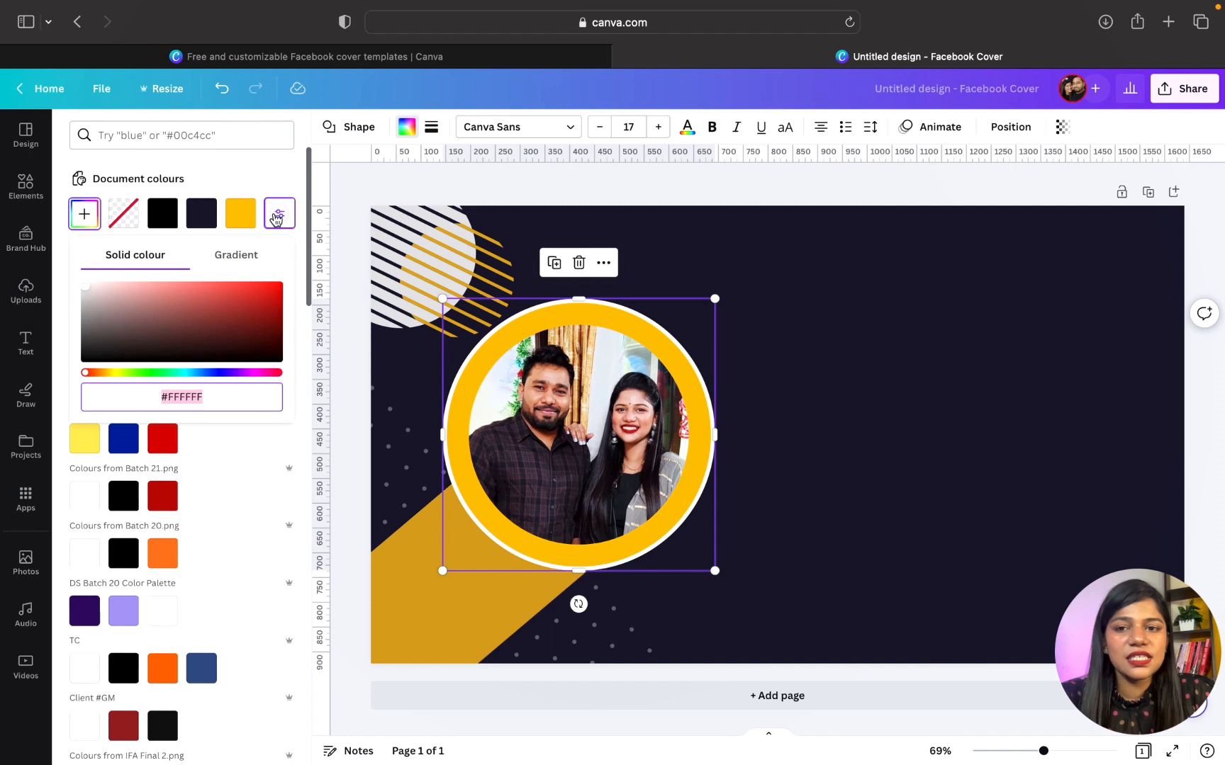
left_click(229, 263)
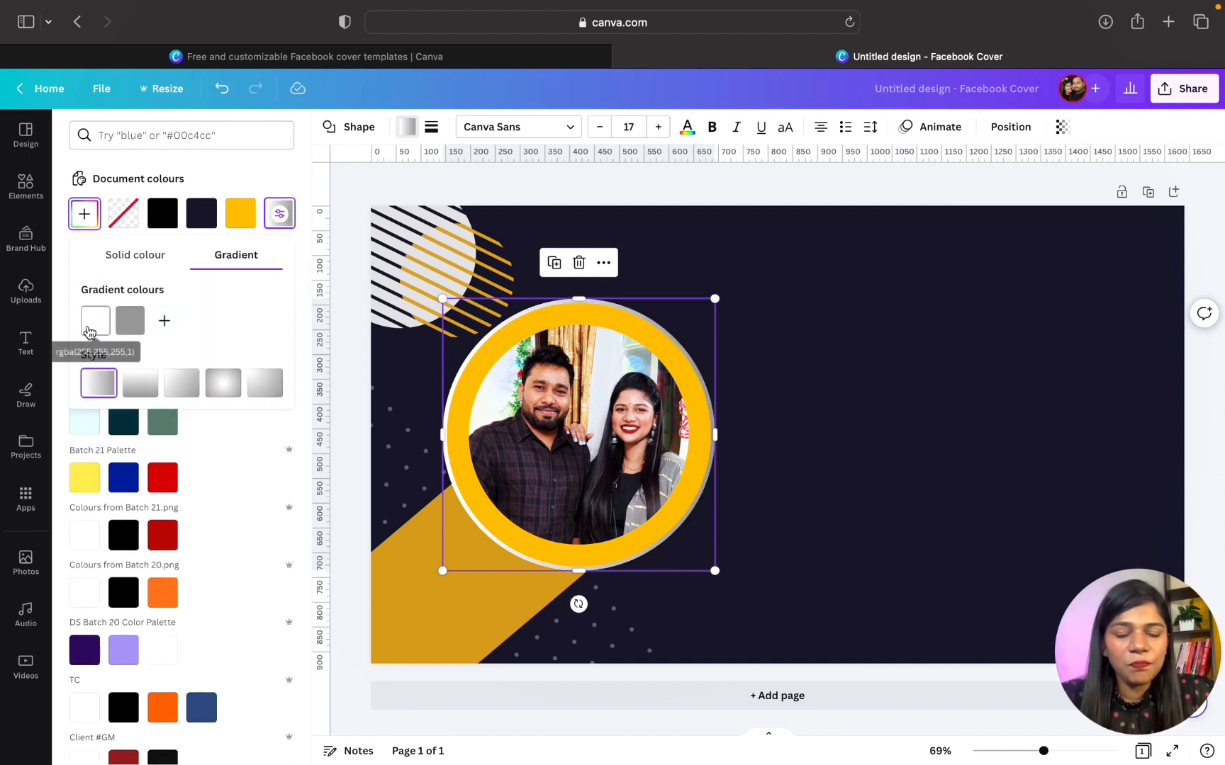
left_click(129, 325)
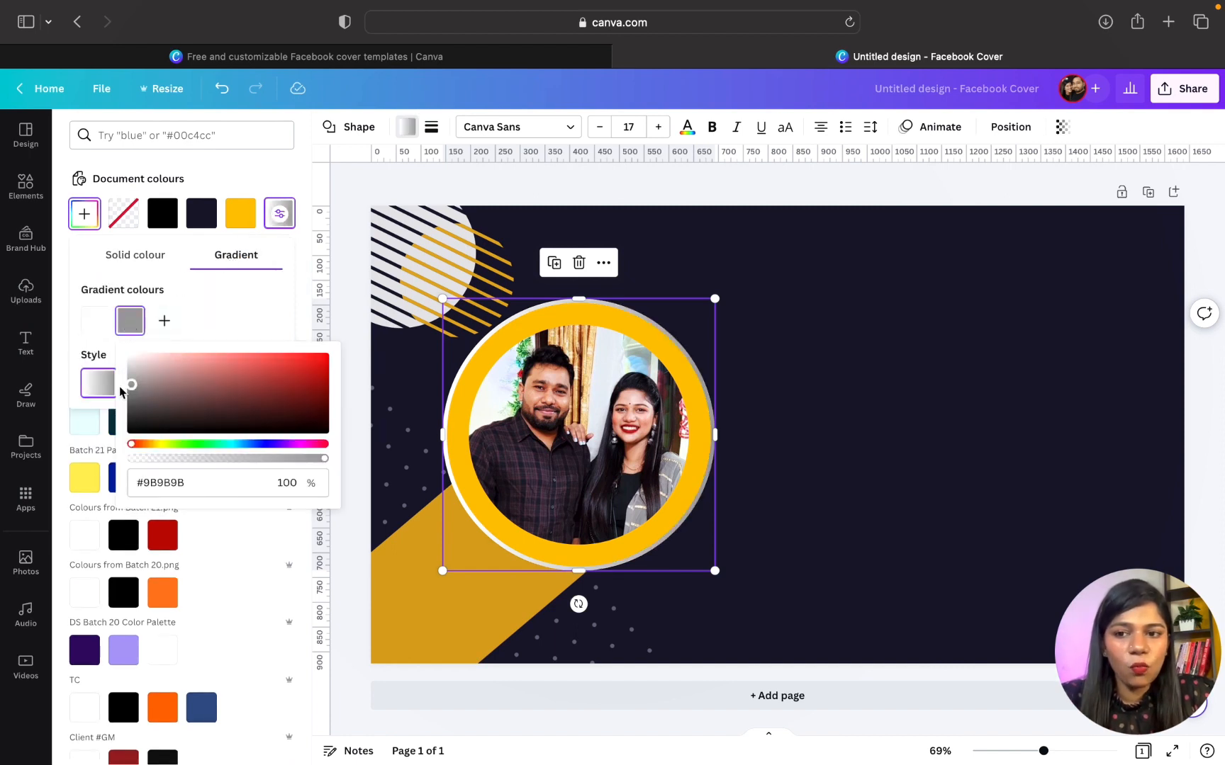
left_click(162, 445)
left_click_drag(219, 410, 358, 322)
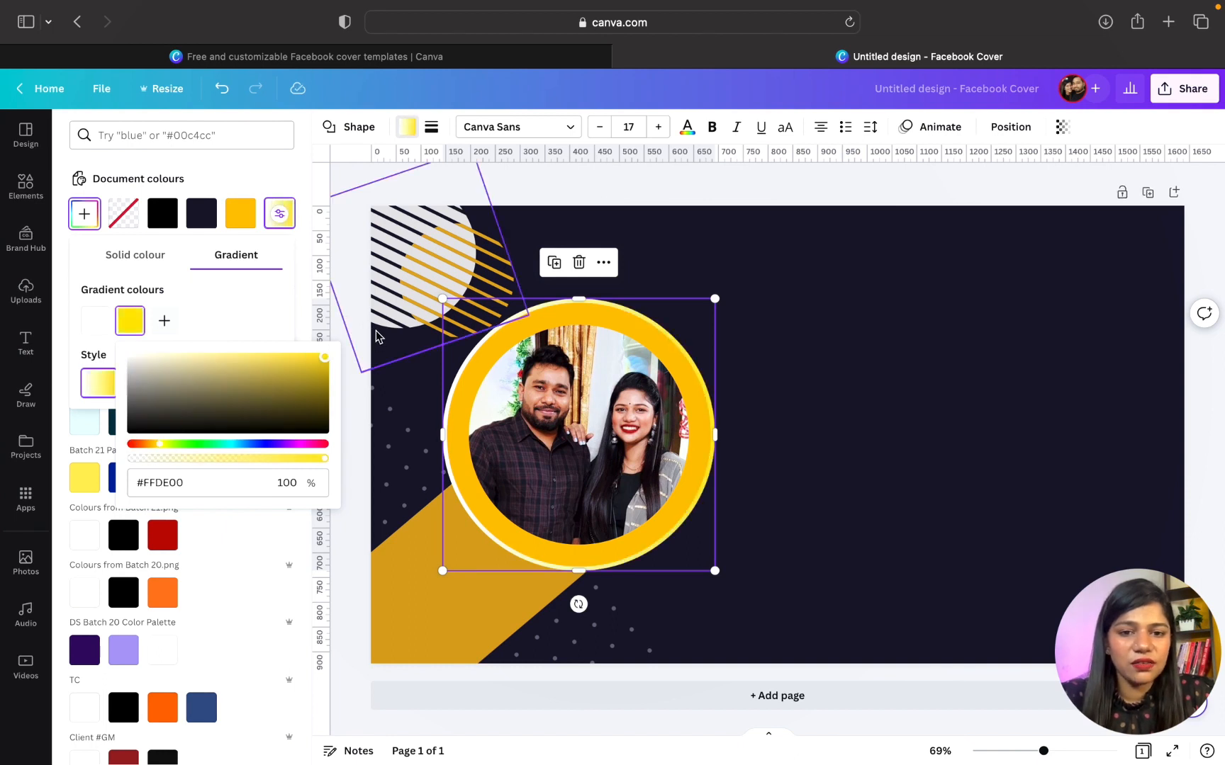
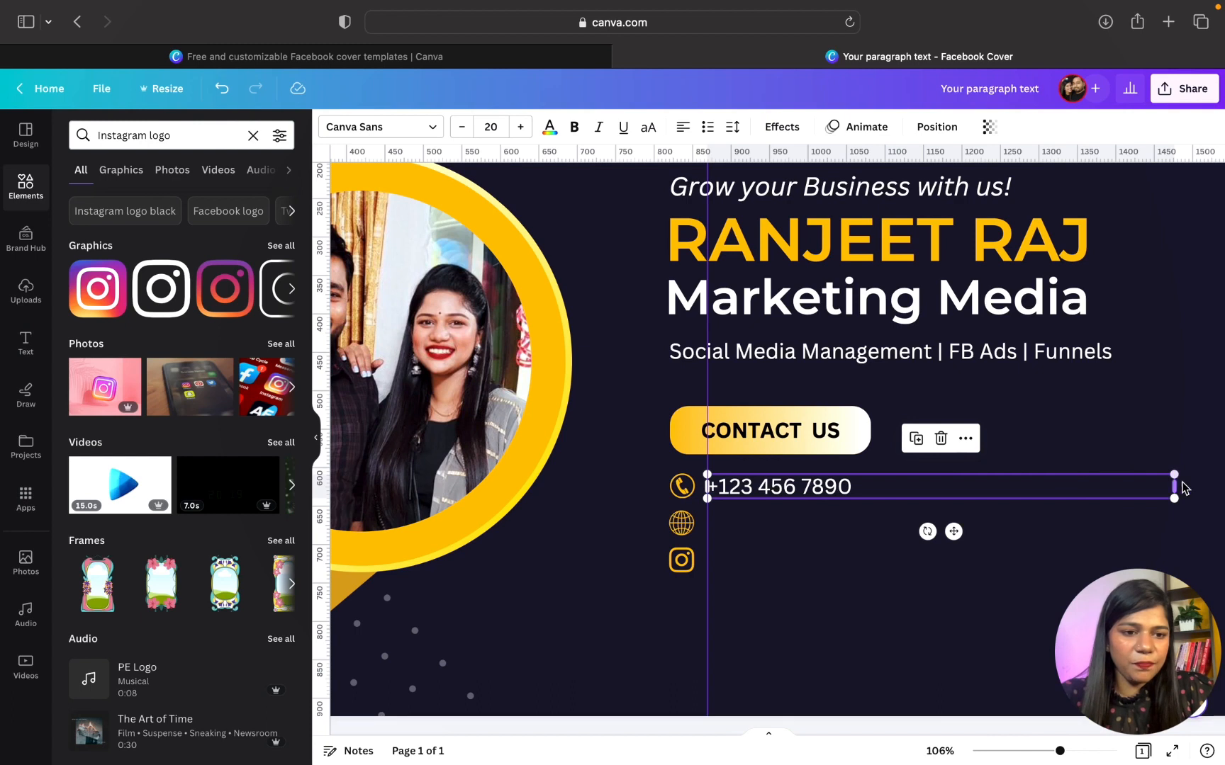
Step: Narrow the phone number's text box and place a duplicate of it beside the globe icon
left_click_drag(1182, 488, 906, 487)
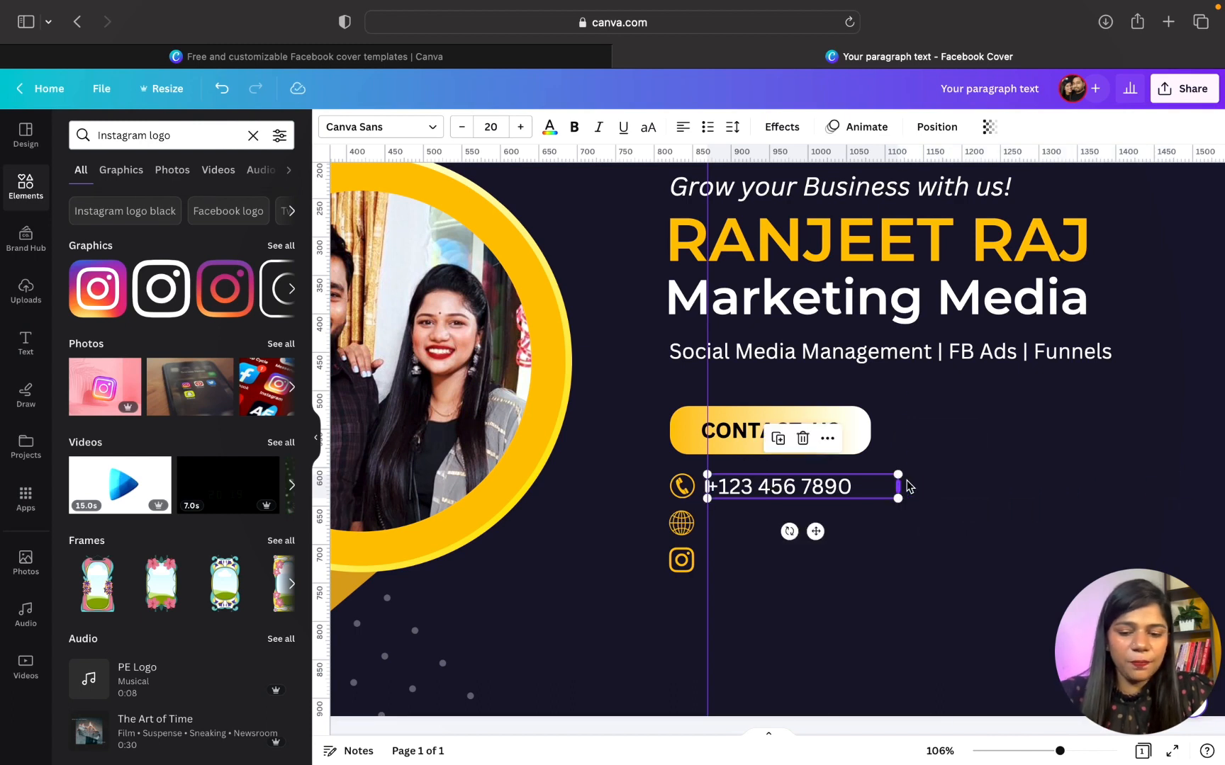
key("super+d")
left_click_drag(827, 544, 816, 569)
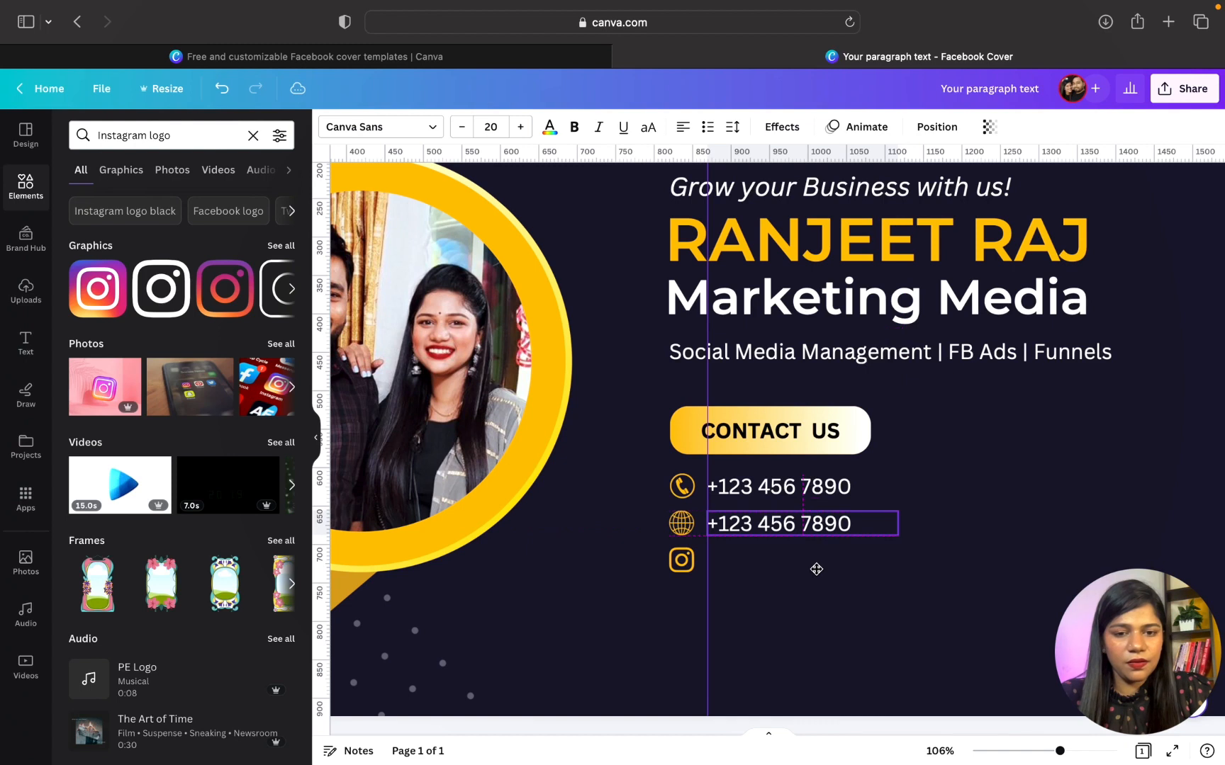
Step: Replace the text beside the globe icon with the business's website address and widen its box to fit one line
double_click(780, 523)
type("www")
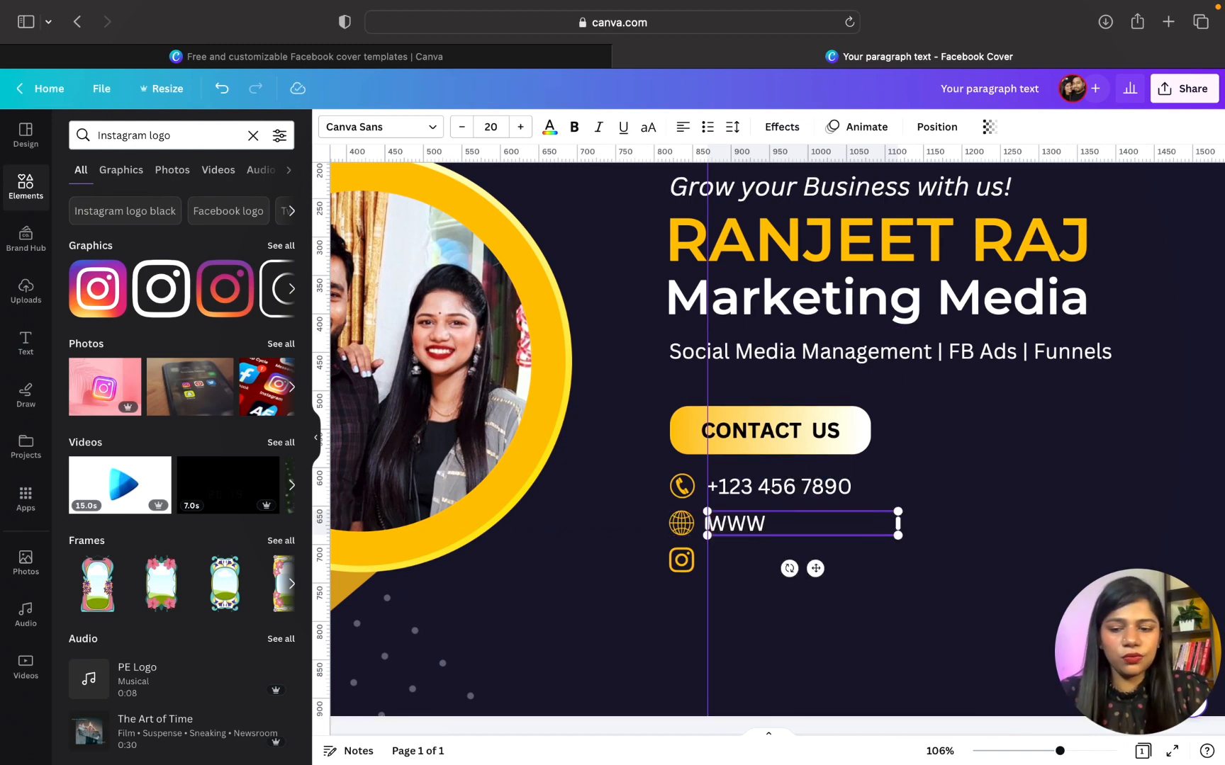
type("\\\\\\")
key("BackSpace")
key("BackSpace")
key("BackSpace")
key("BackSpace")
key("BackSpace")
key("BackSpace")
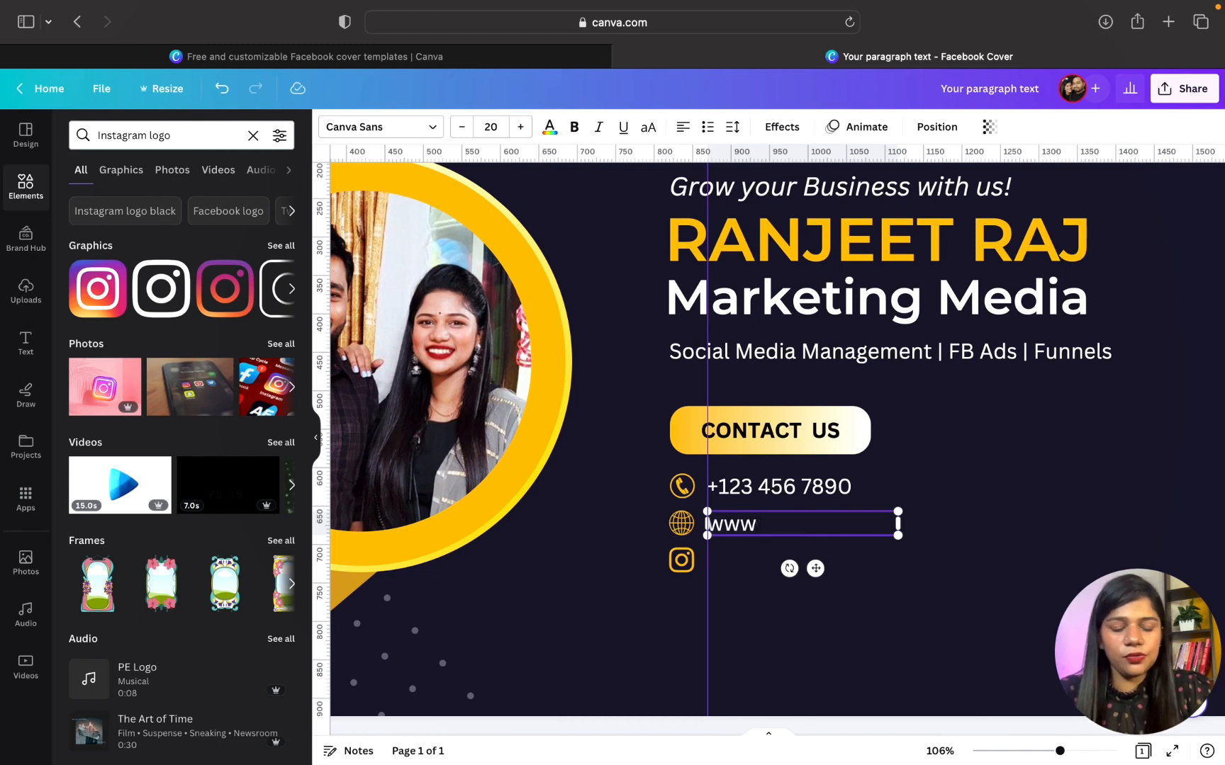
type("www.ranjeetraj")
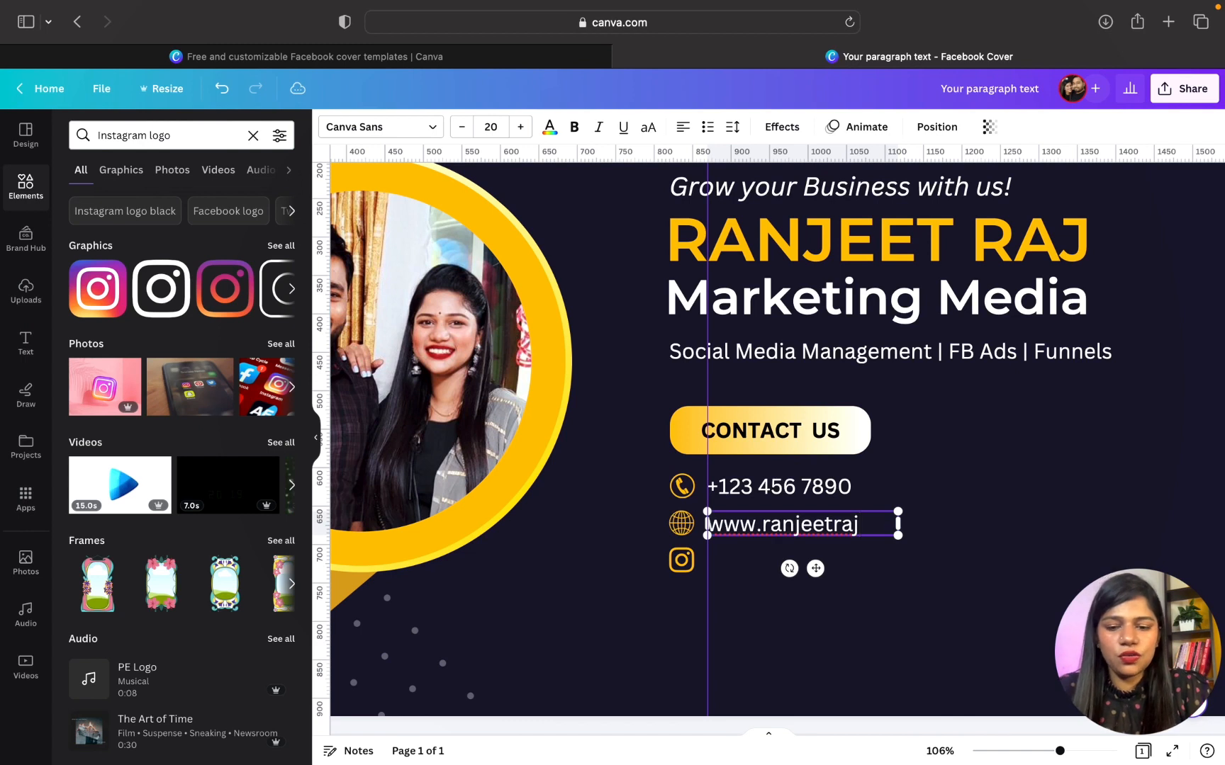
type("media")
key("BackSpace")
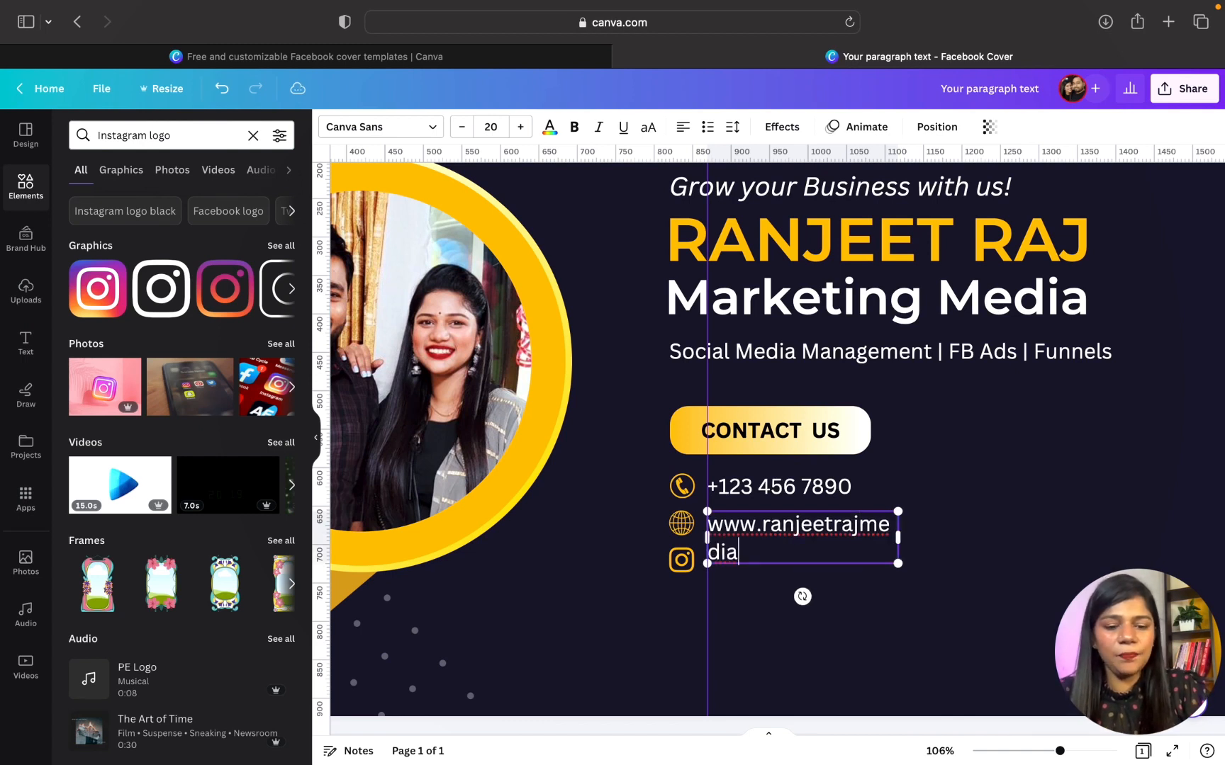
type(".com")
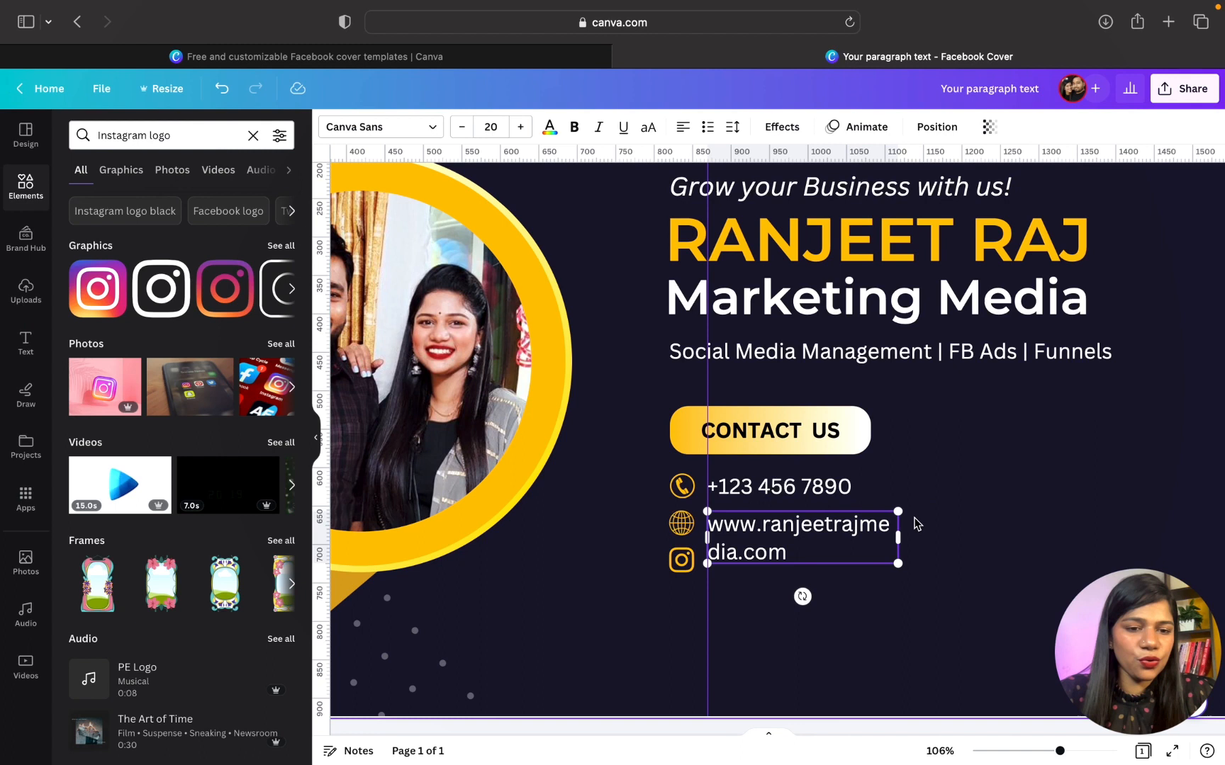
left_click_drag(898, 537, 1001, 527)
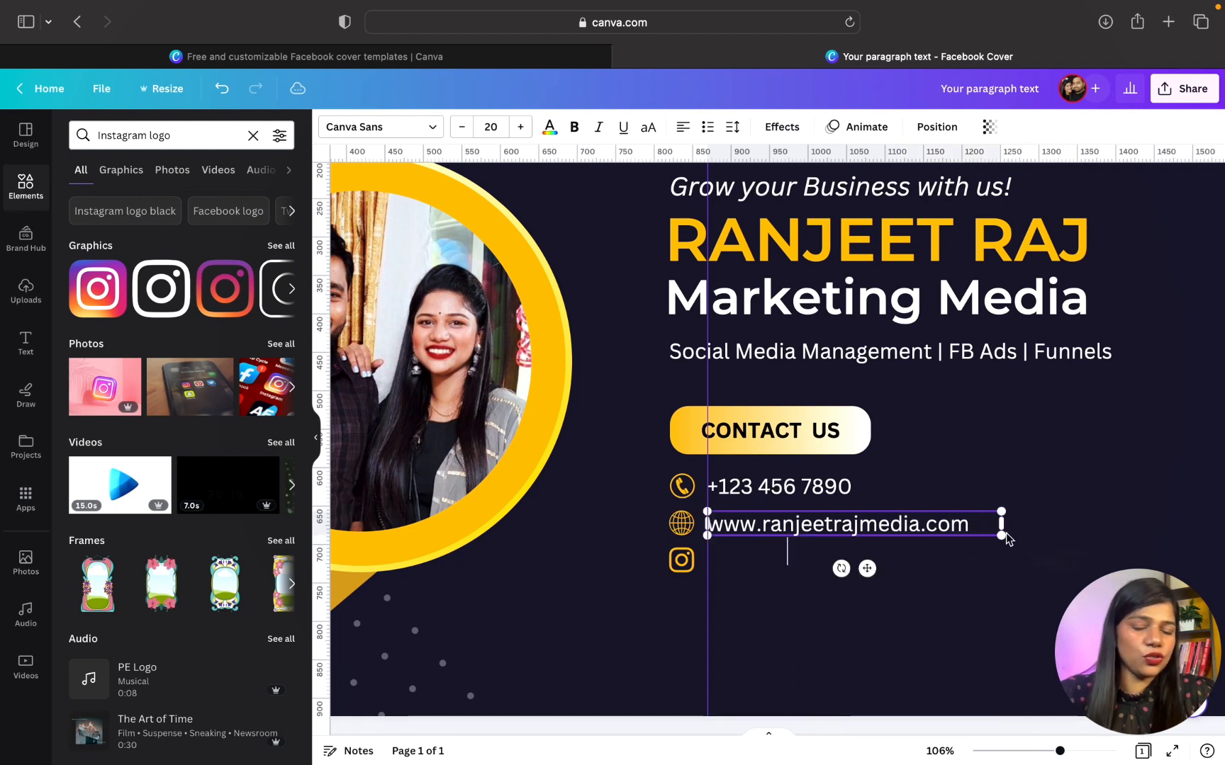
Step: Duplicate the website address text and align the copy beside the Instagram icon
left_click(750, 567)
left_click(749, 521)
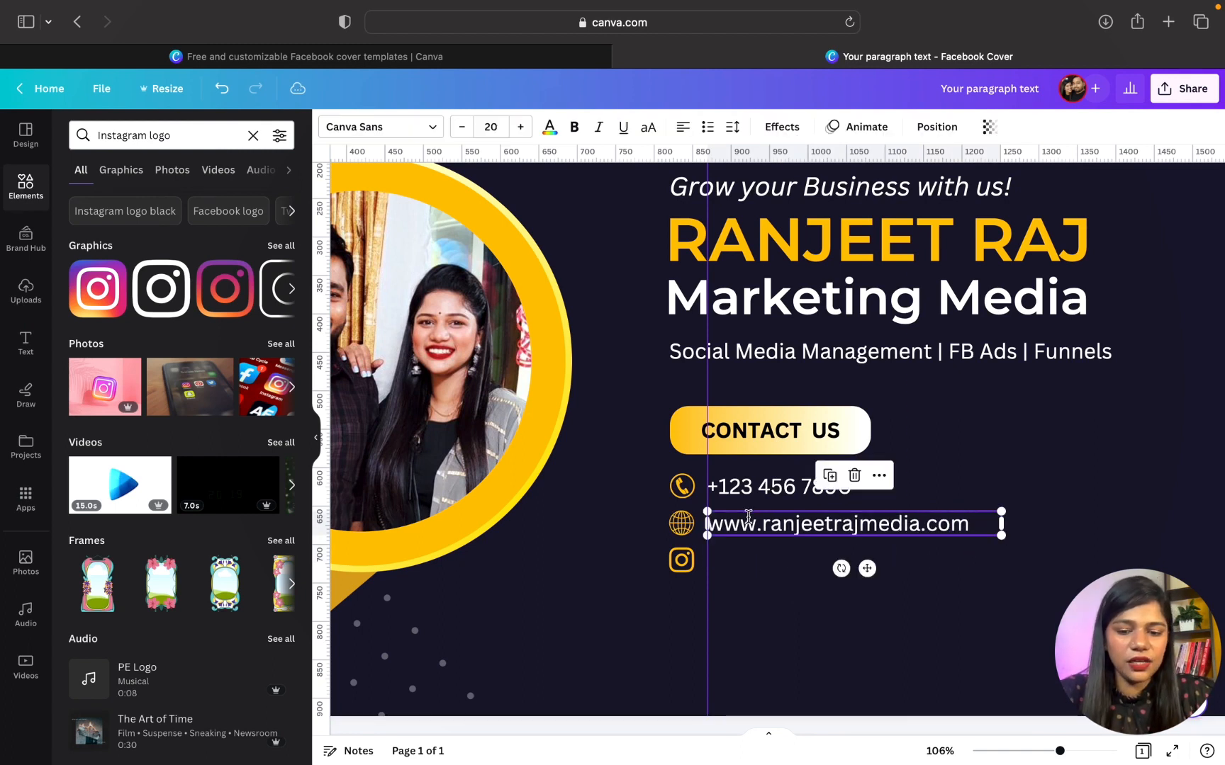
key("super+d")
left_click_drag(744, 540, 733, 562)
Step: Replace the text beside the Instagram icon with the Instagram profile address and widen its box to fit one line
double_click(733, 562)
key("BackSpace")
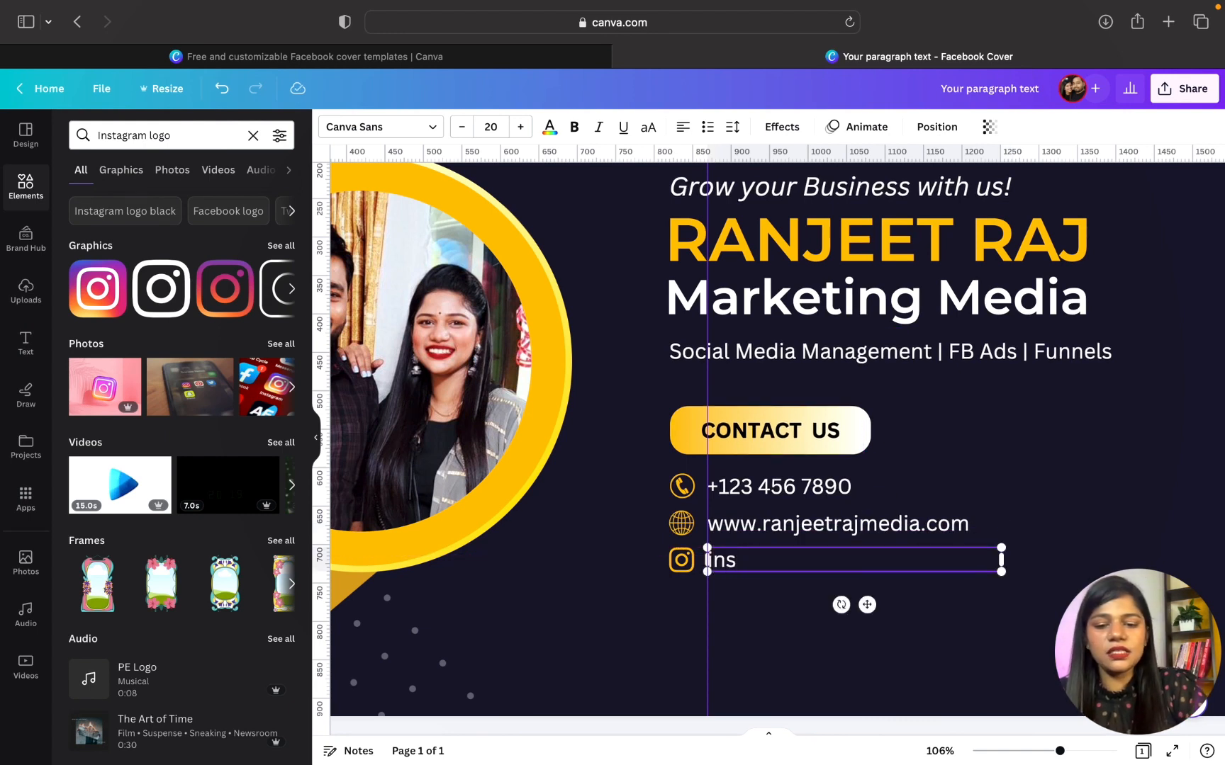
type("Instagram")
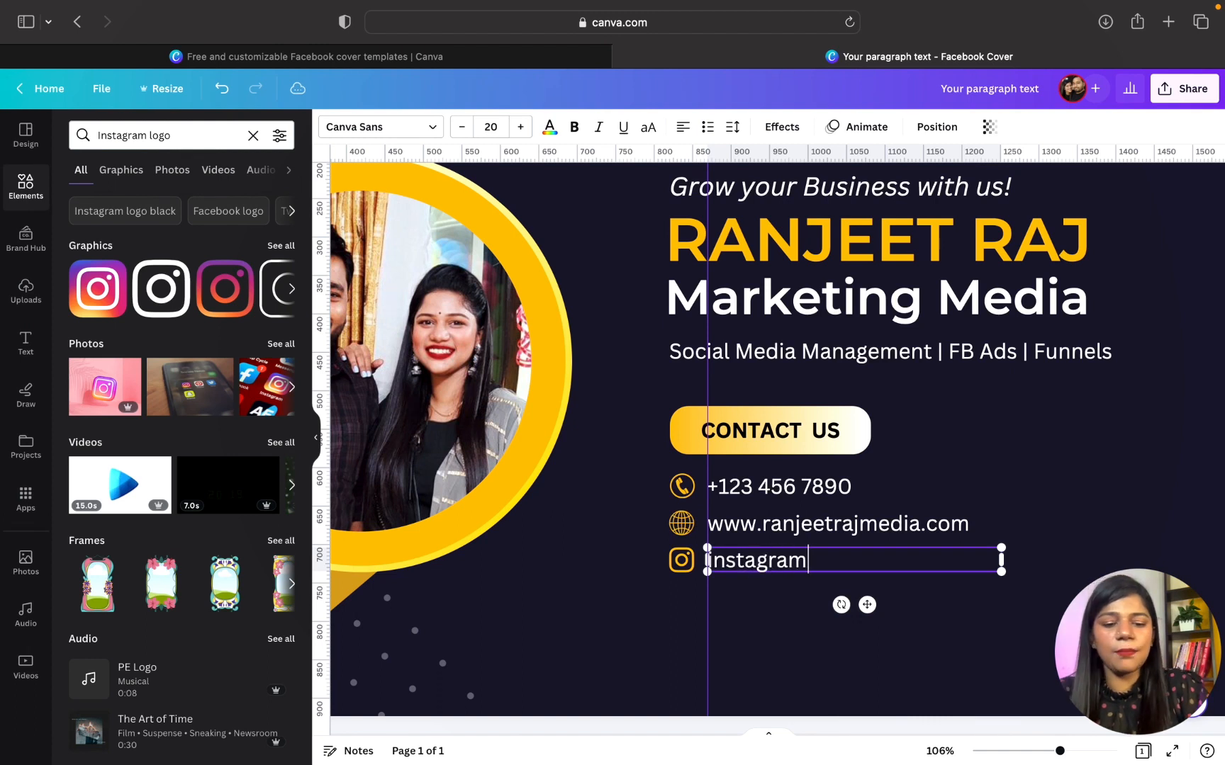
type(".com/ra")
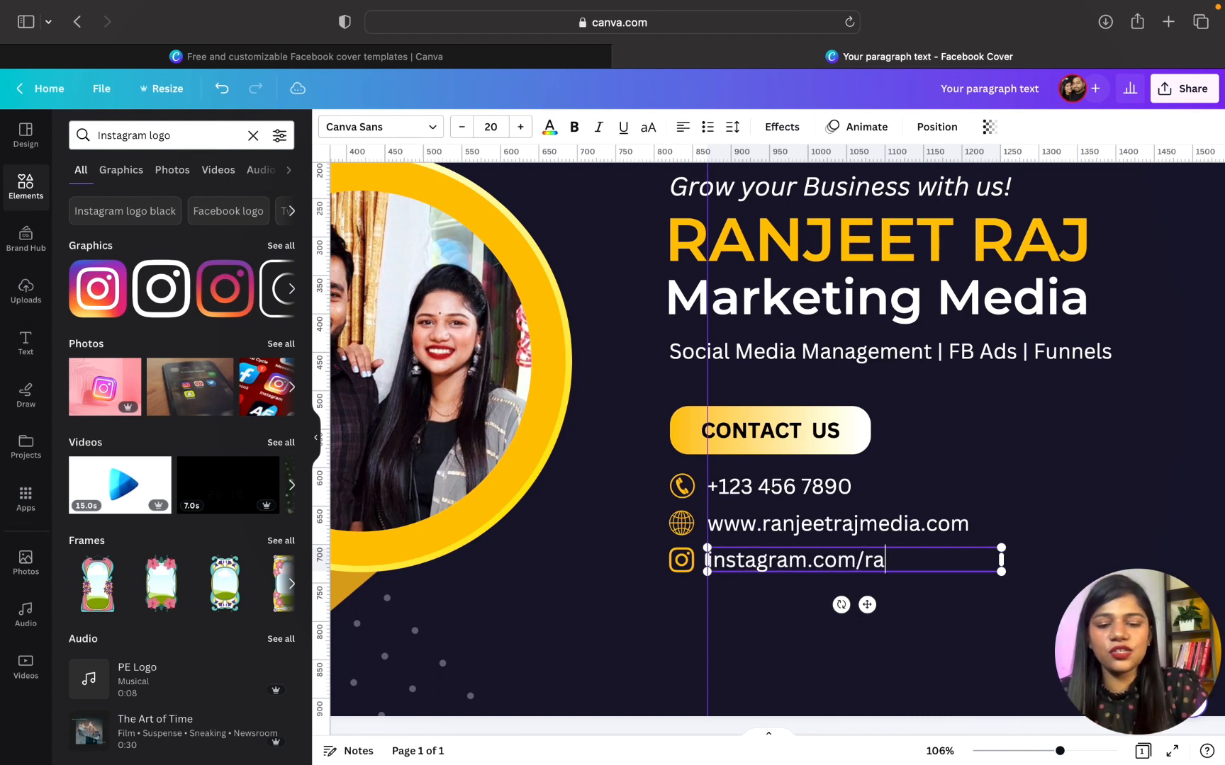
type("njeetrajofficial")
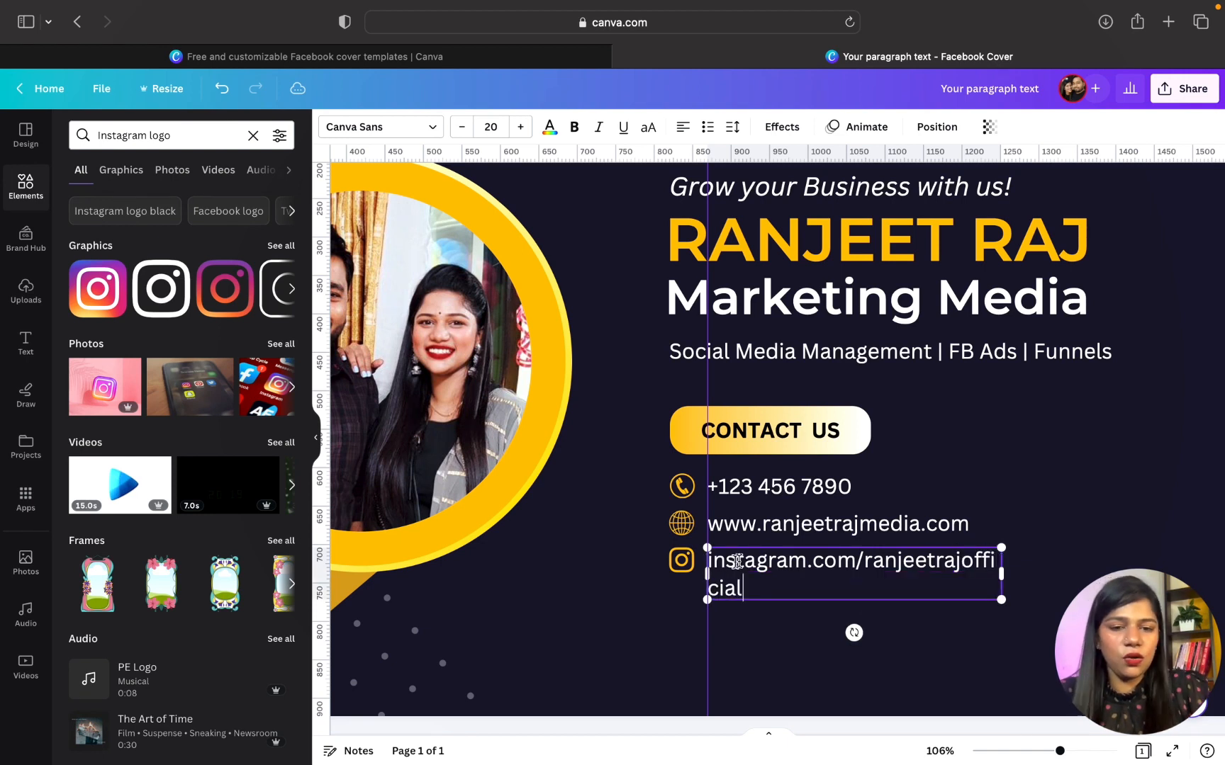
left_click_drag(1005, 583, 1059, 579)
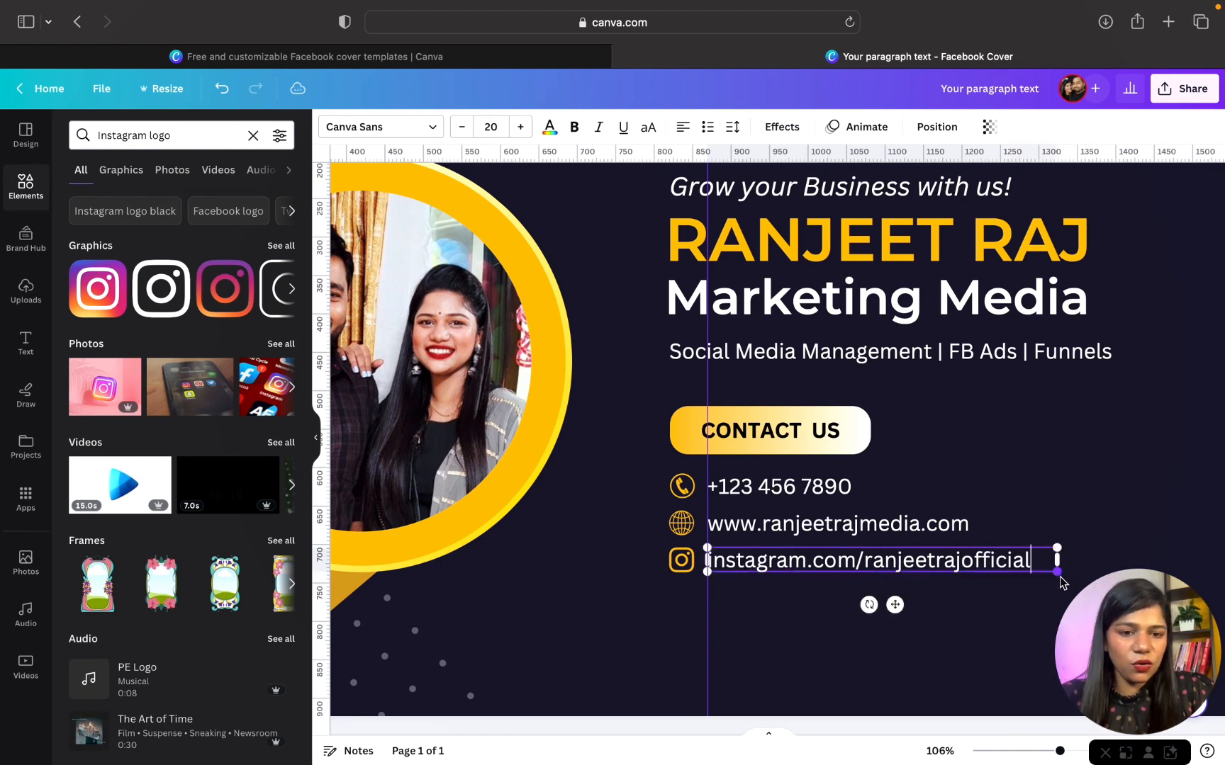
scroll(905, 649, "down", 5)
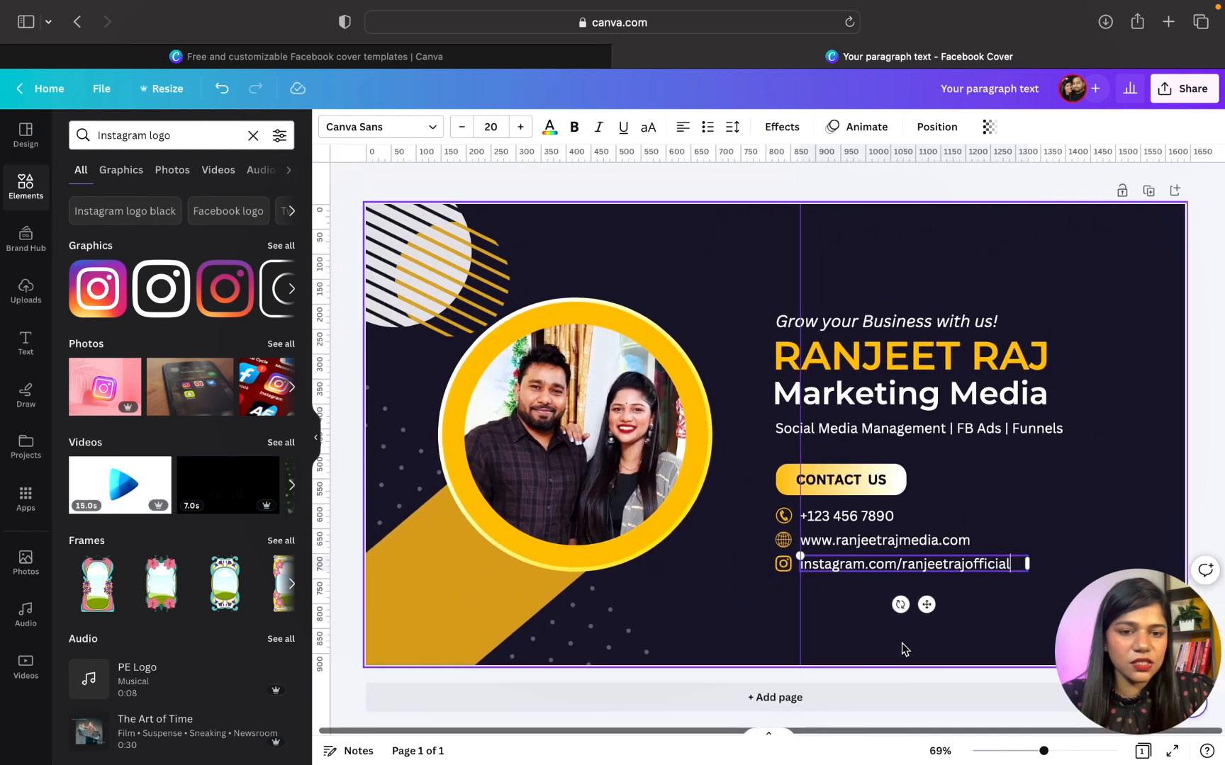
left_click_drag(1043, 752, 1040, 752)
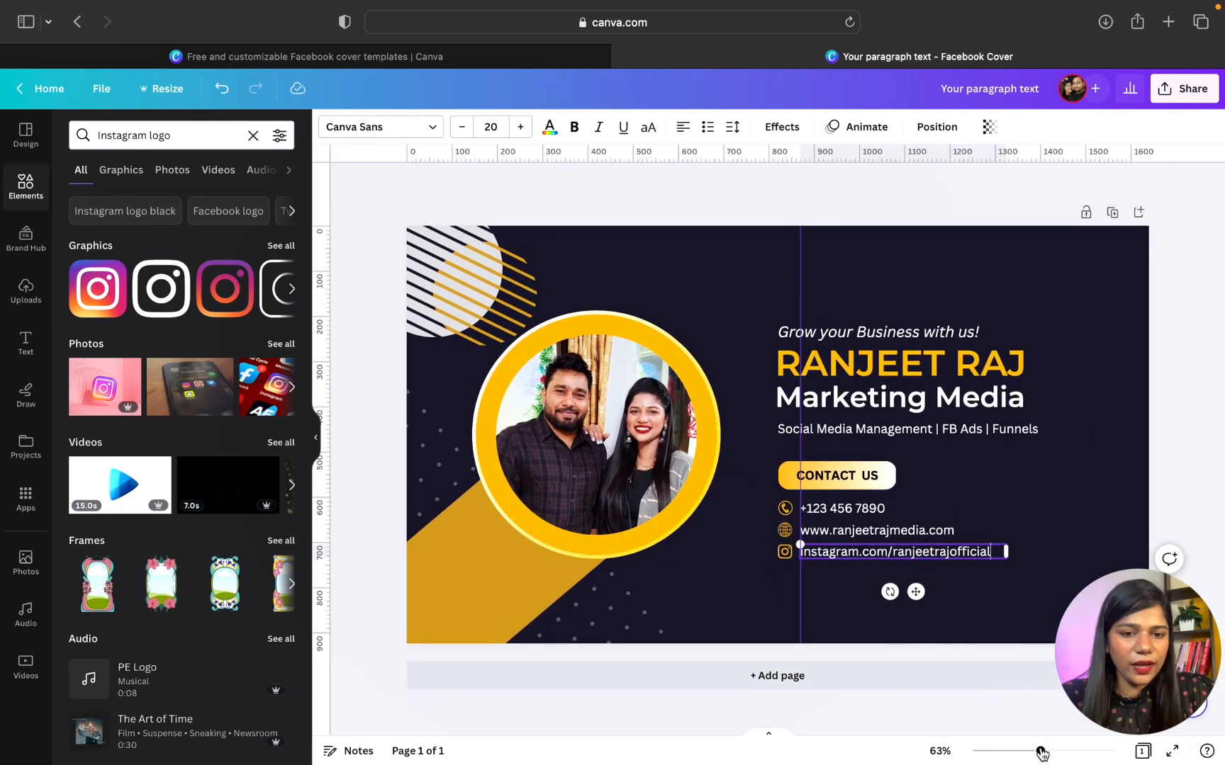
left_click(844, 587)
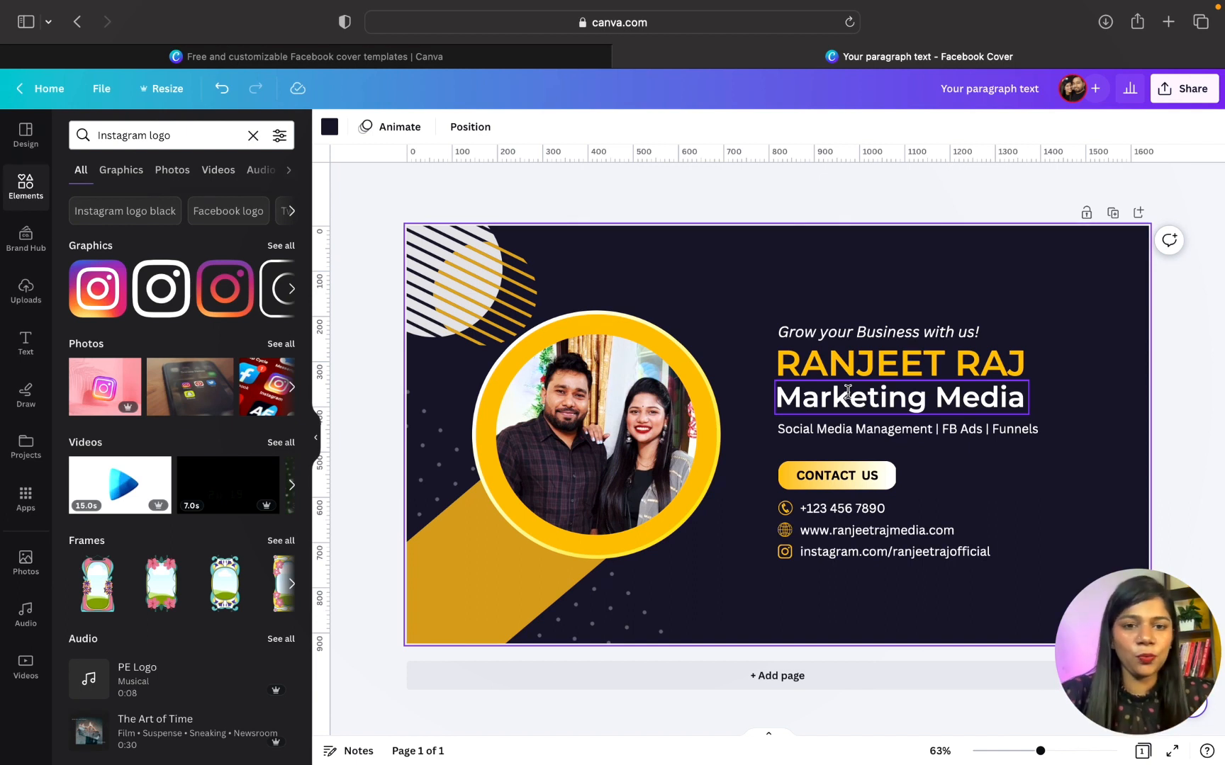
Step: Add two horizontal and two vertical ruler guides about 92 px inside the cover's four edges
left_click_drag(687, 154, 686, 270)
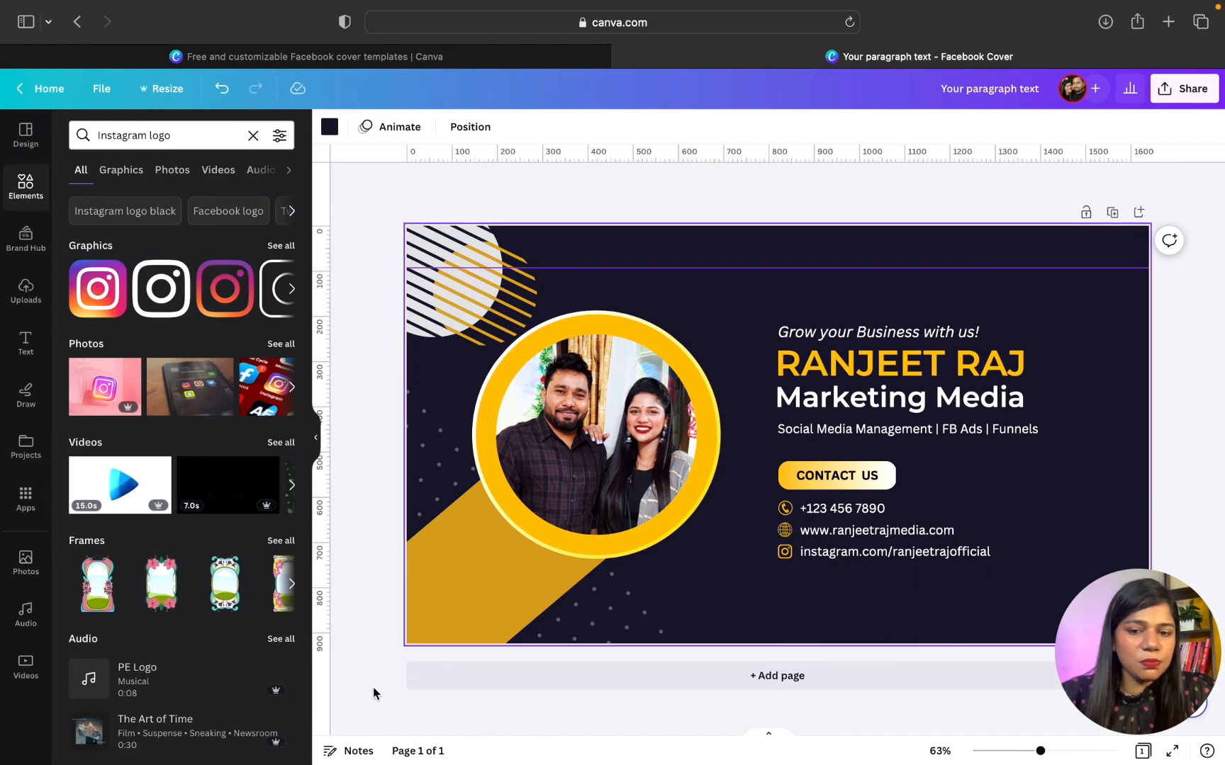
left_click_drag(660, 223, 697, 602)
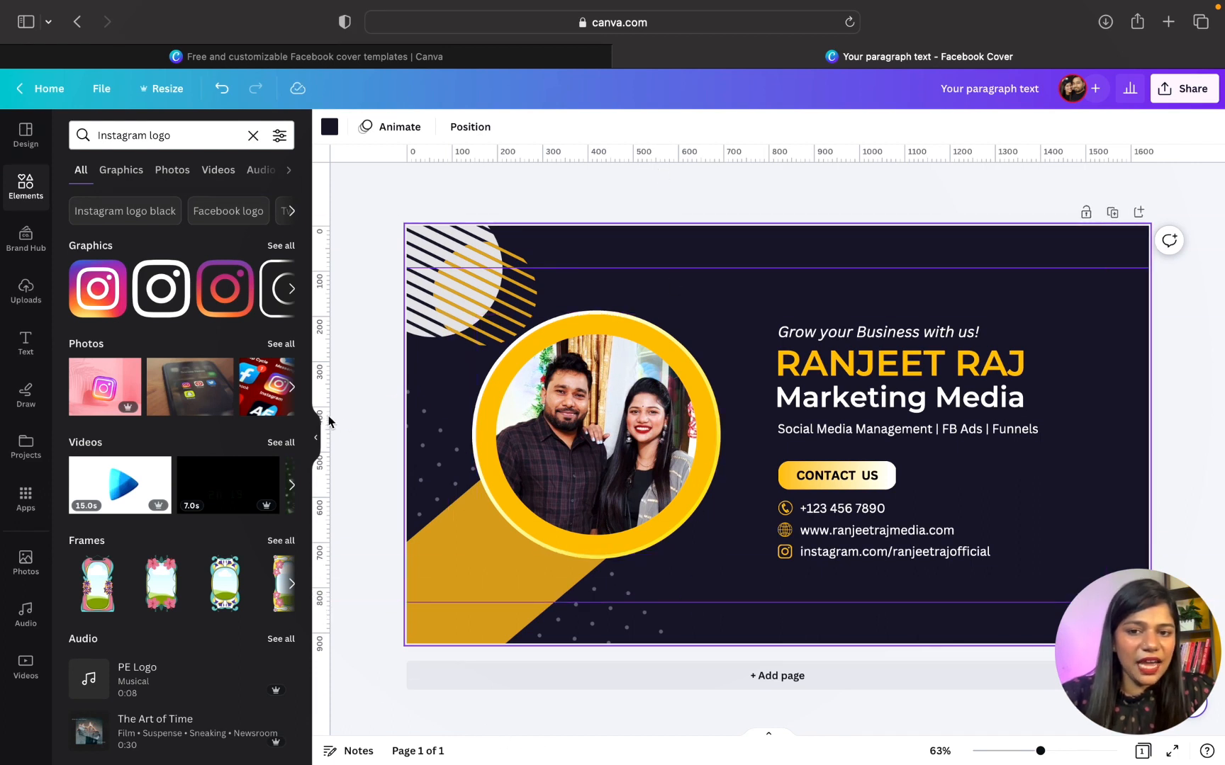
left_click_drag(323, 378, 449, 387)
left_click_drag(323, 377, 1107, 369)
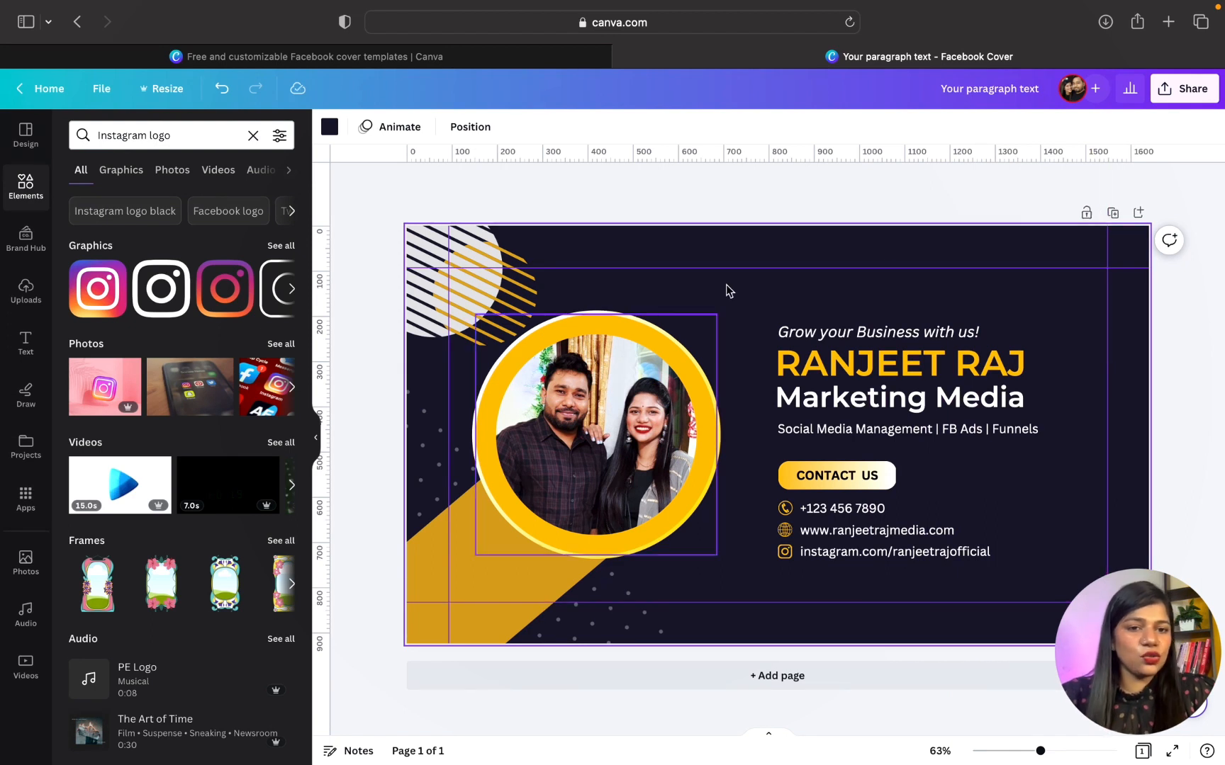
Step: Move the headline text, contact button and contact details together slightly up and to the right, keeping them inside the guides
left_click_drag(774, 301, 933, 558)
left_click_drag(883, 474, 883, 468)
key("Right")
key("Right")
key("Right")
key("Right")
key("Right")
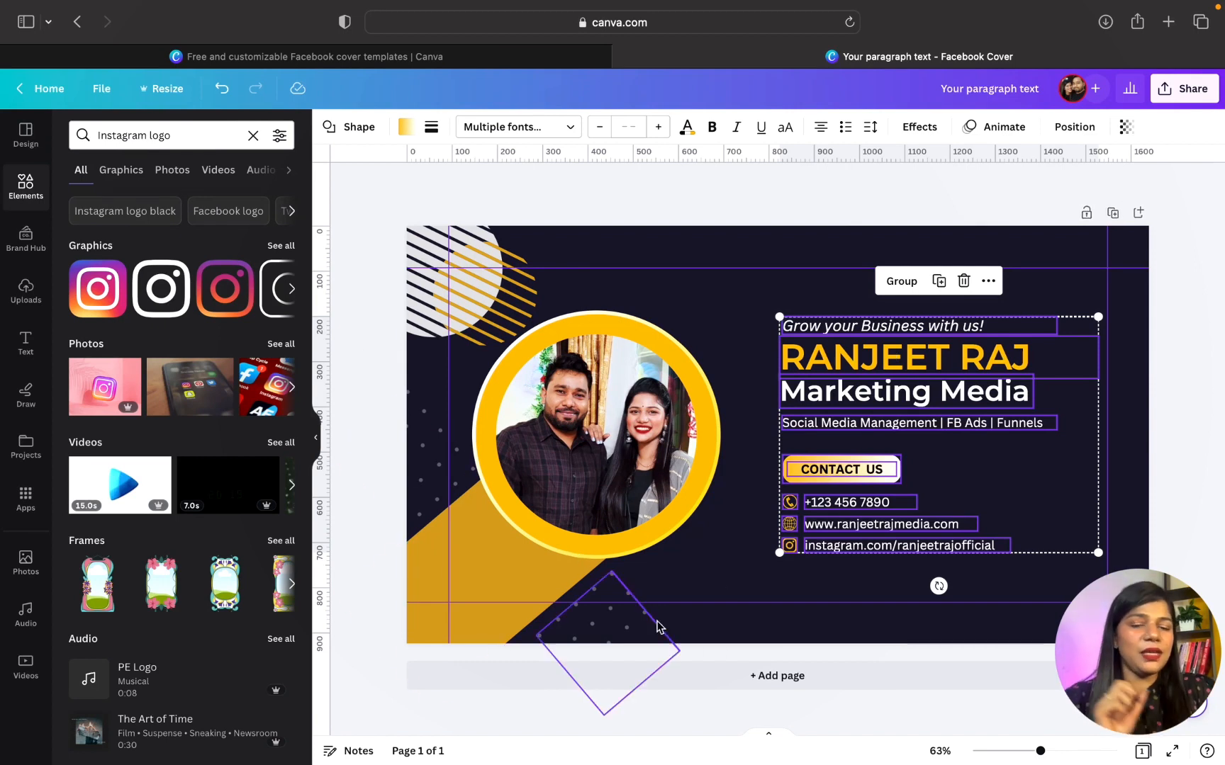
left_click(343, 434)
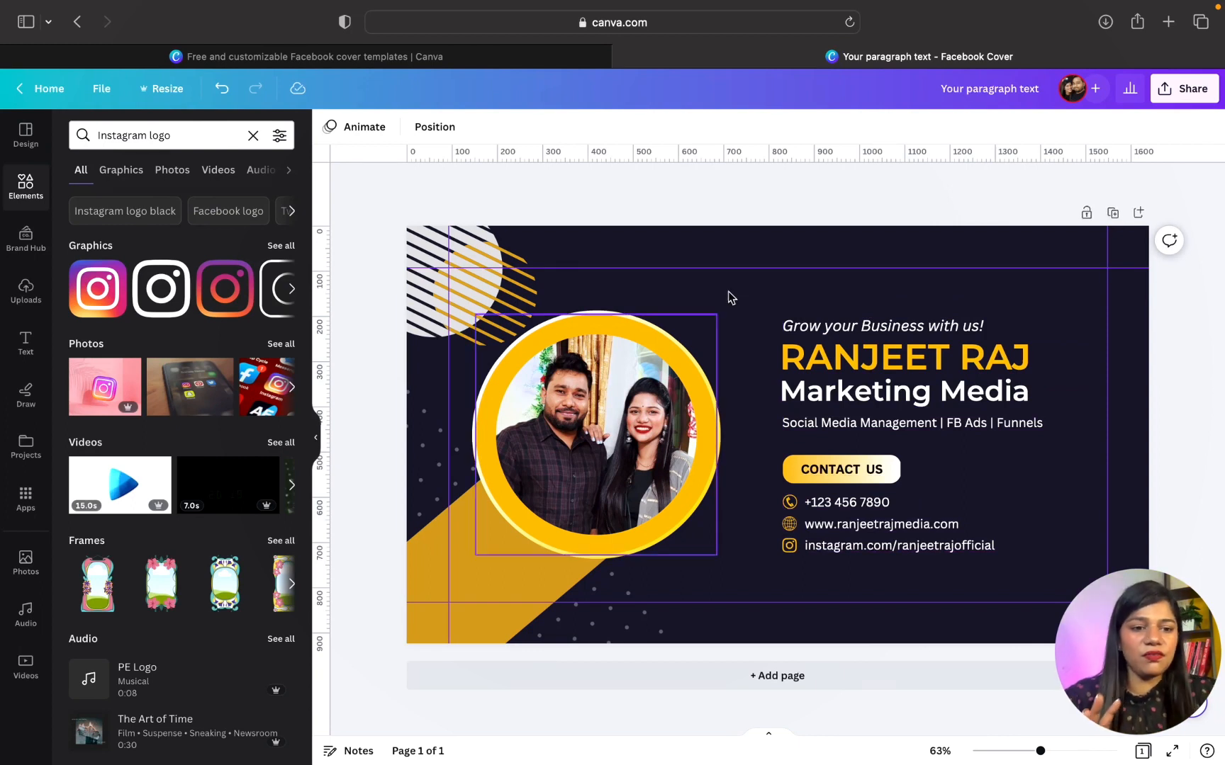
Step: Preview the finished cover as a full-screen presentation and return to the editor
left_click(1204, 94)
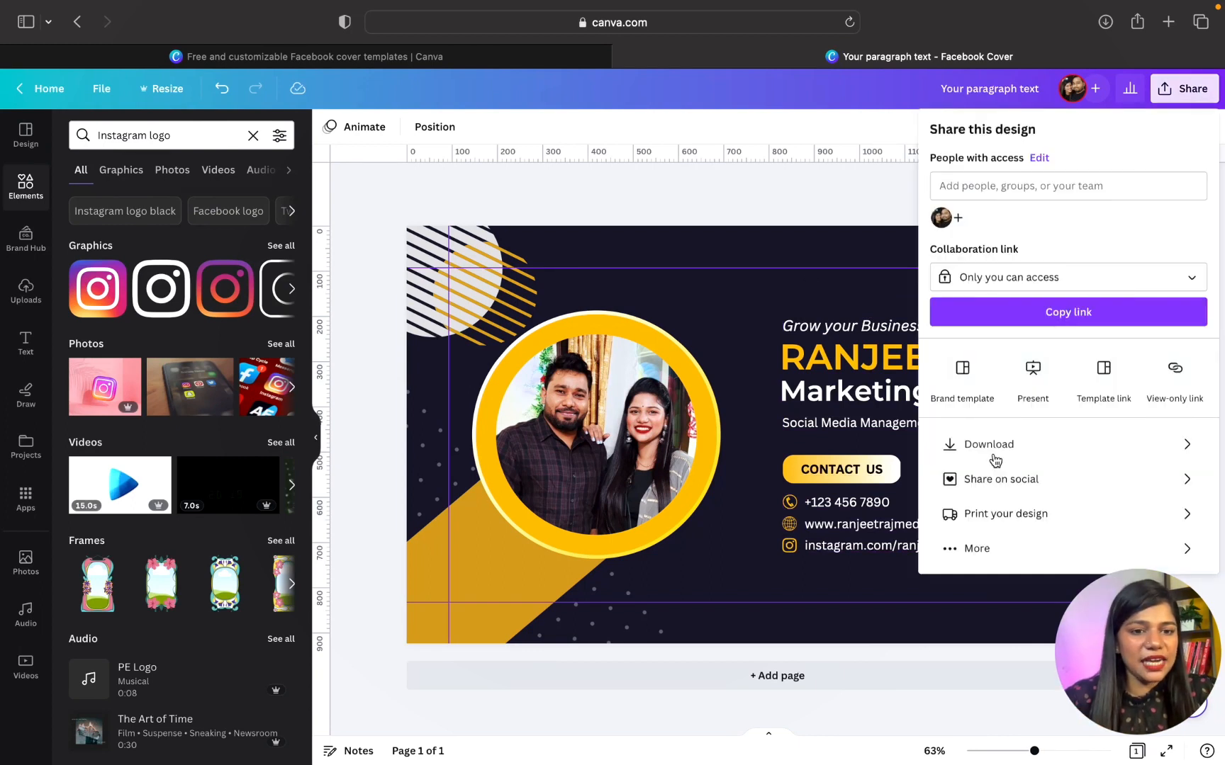
left_click(1022, 384)
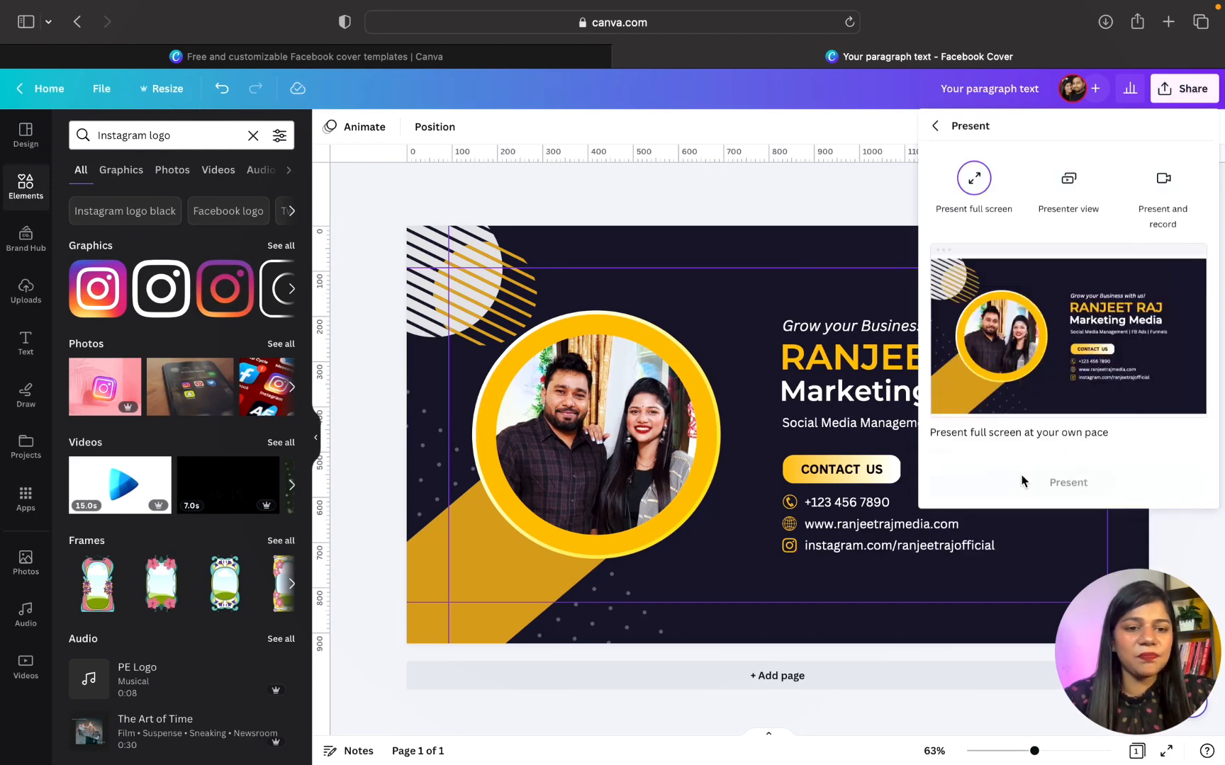
left_click(1021, 482)
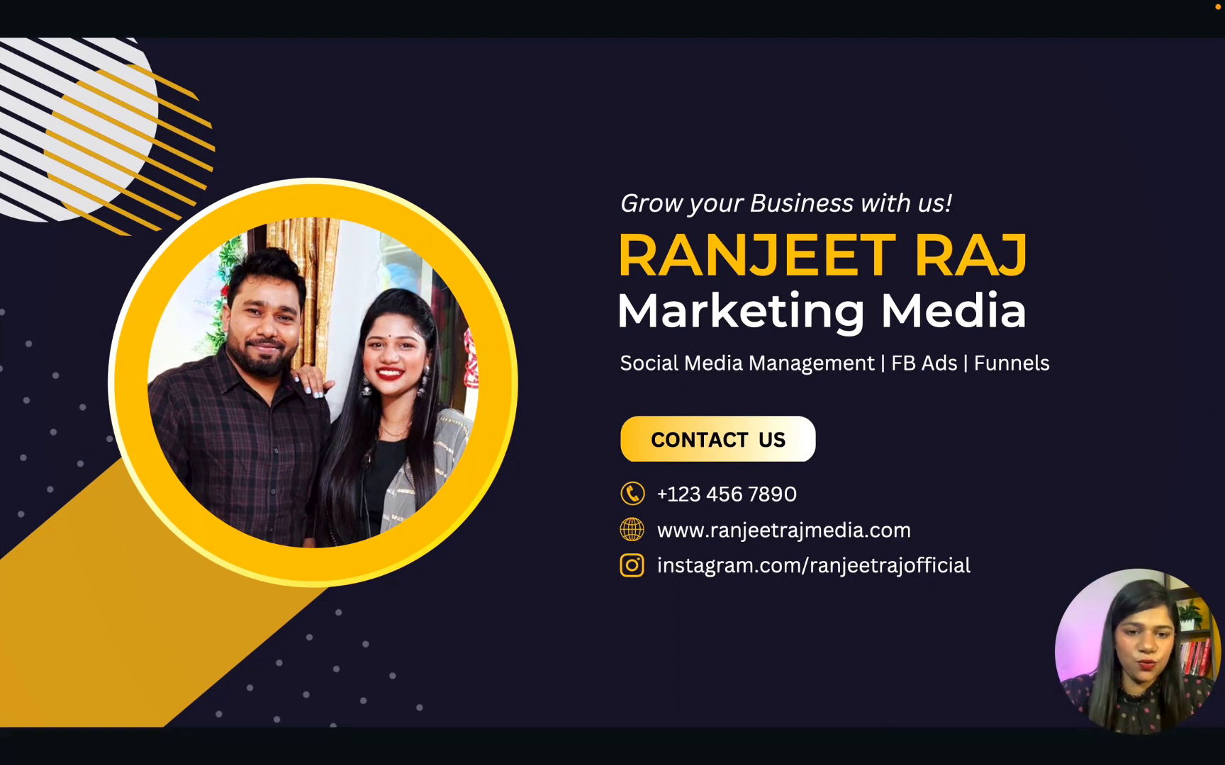
key("Escape")
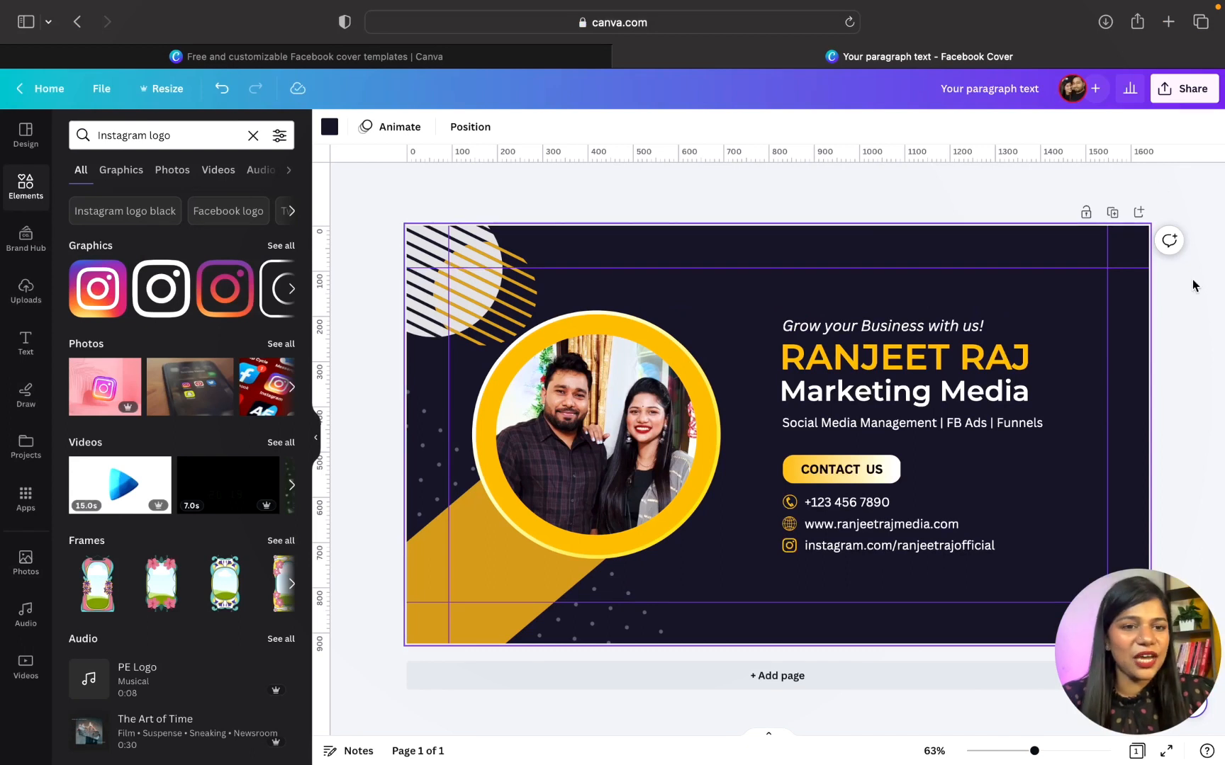
Step: Duplicate the cover page and recolour the copy with the "Colours from Batch 21.png" palette, shuffled to a black background with white text
left_click(1113, 213)
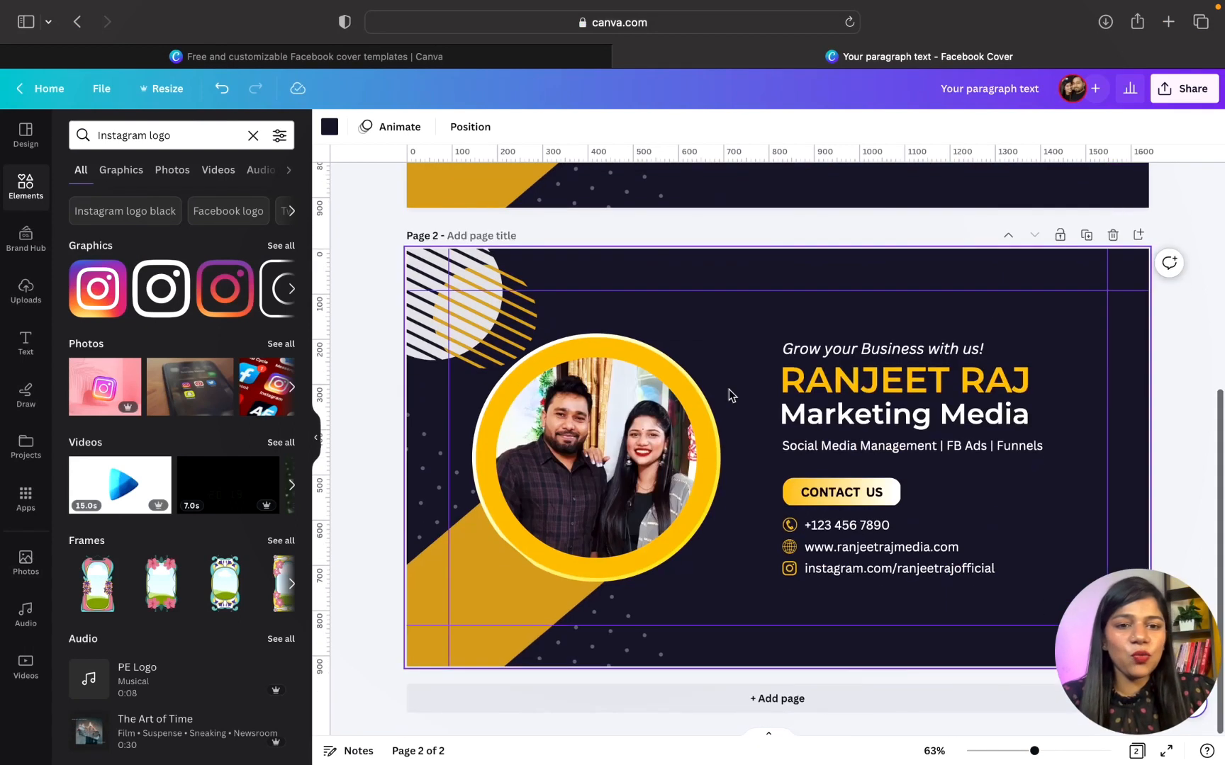
left_click(26, 134)
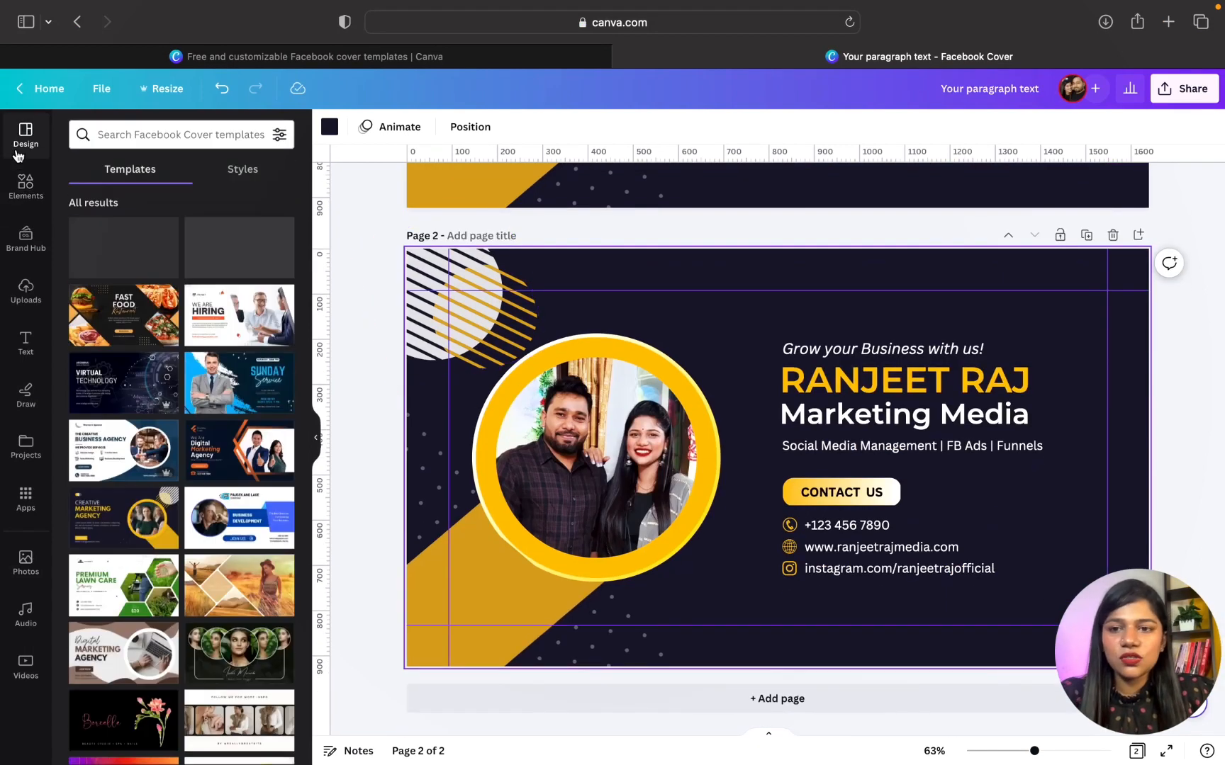
left_click(261, 174)
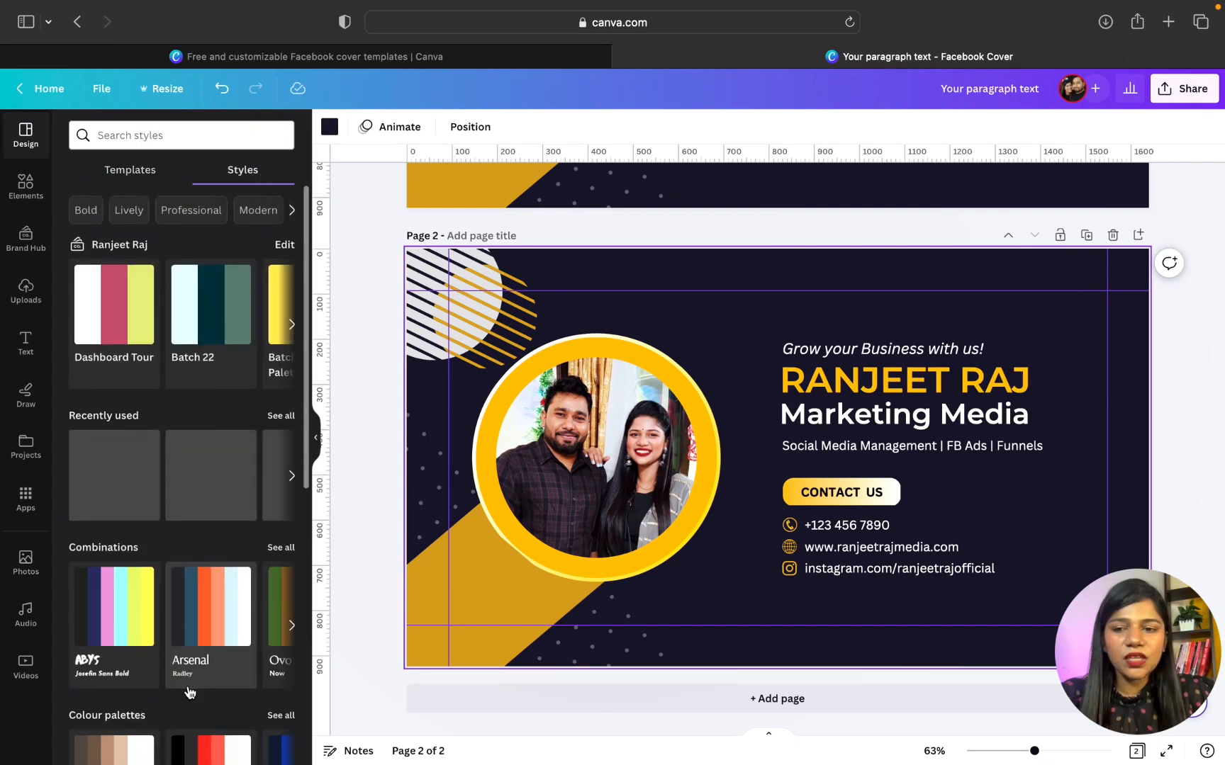
scroll(191, 688, "down", 3)
scroll(189, 691, "up", 3)
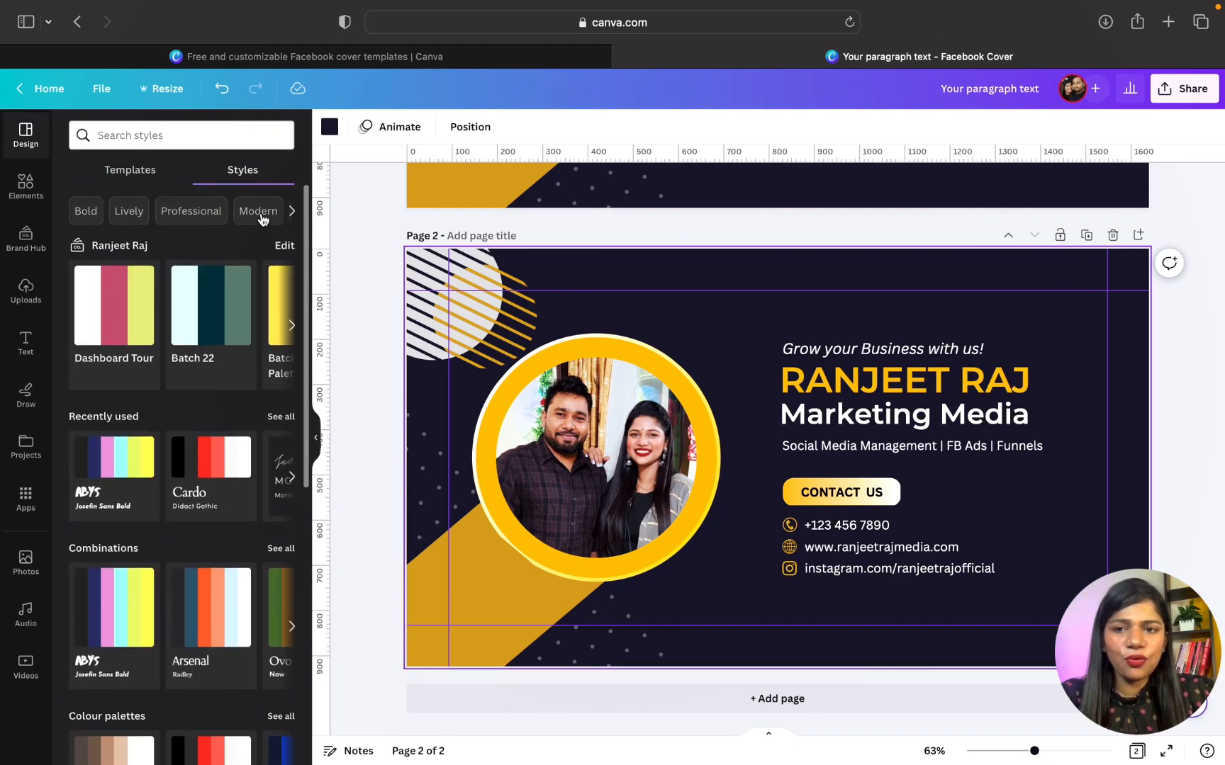
left_click(291, 326)
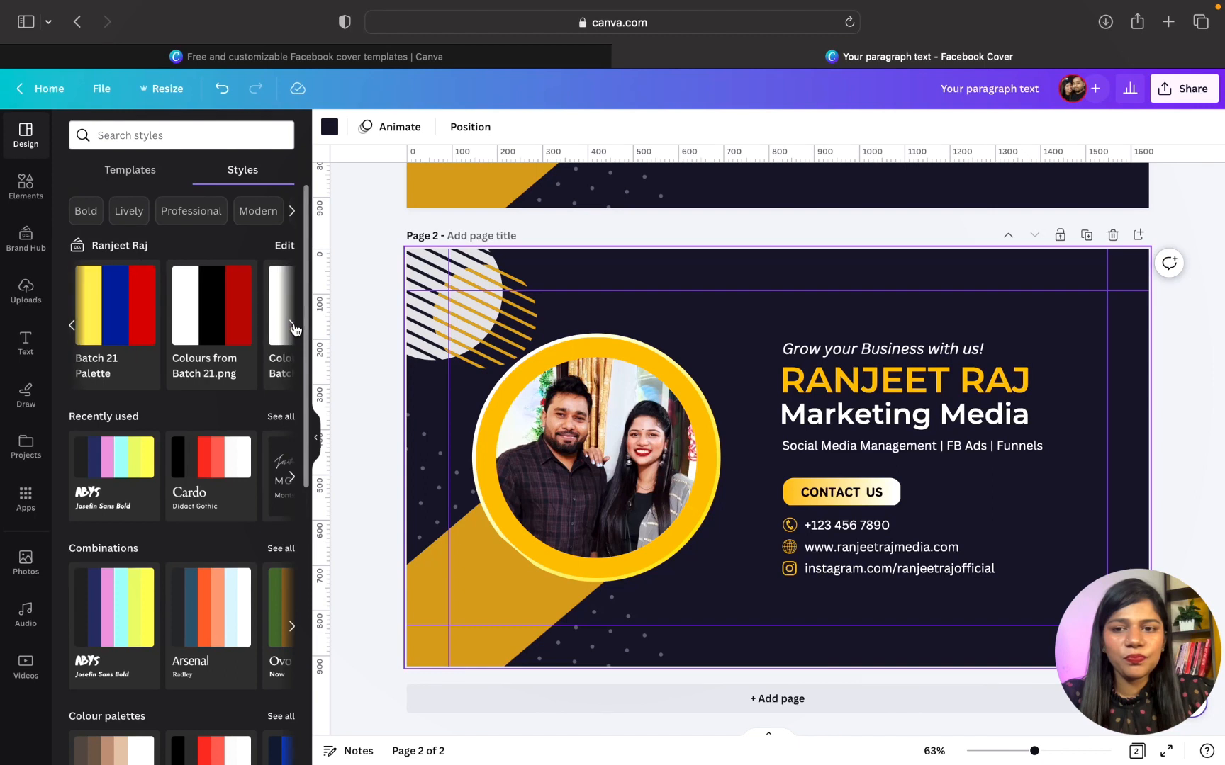
left_click(201, 303)
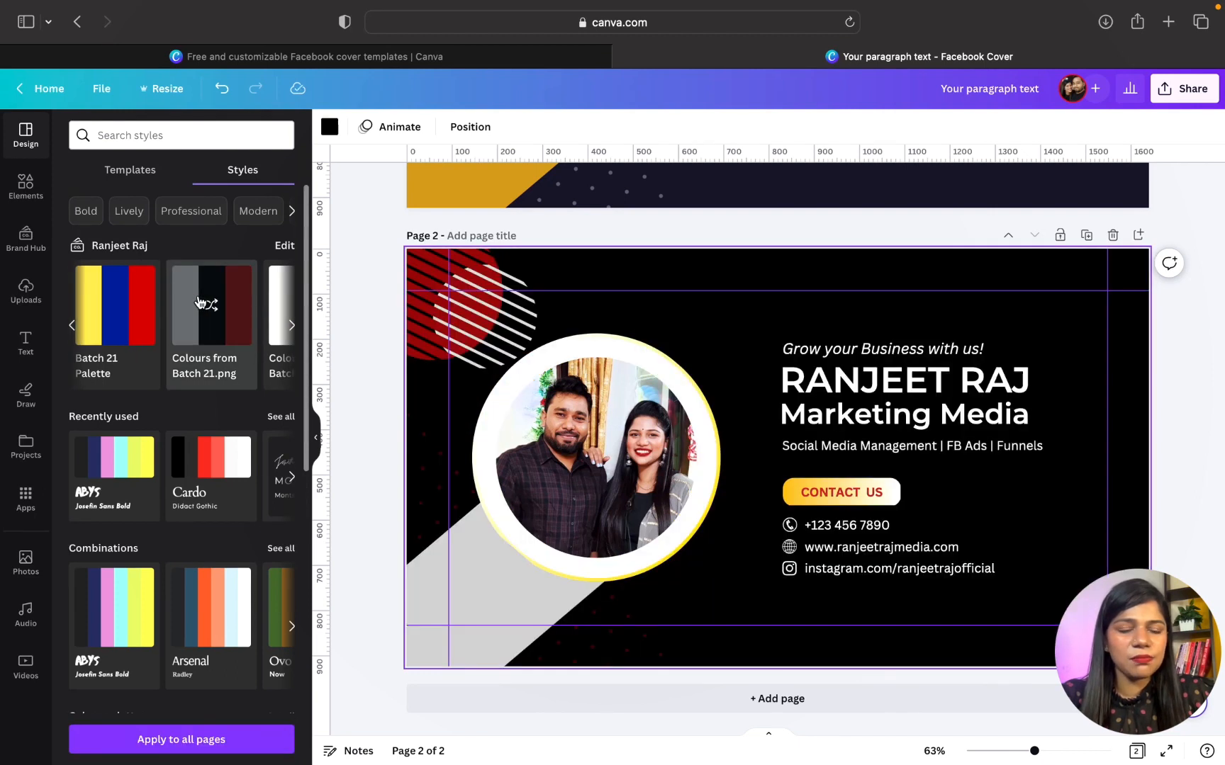
left_click(201, 304)
left_click(200, 303)
left_click(201, 304)
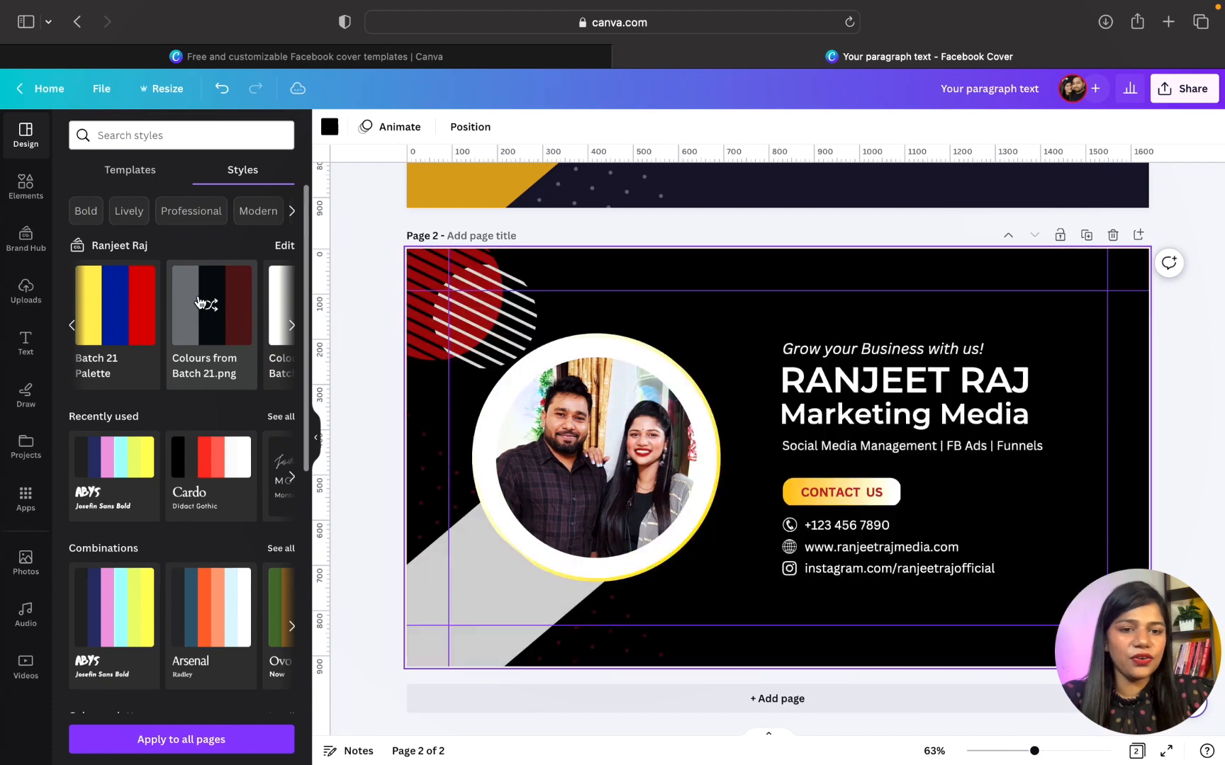
Step: Recolour the diagonal band and the thin outer ring around the photo on page 2 dark red
left_click(528, 571)
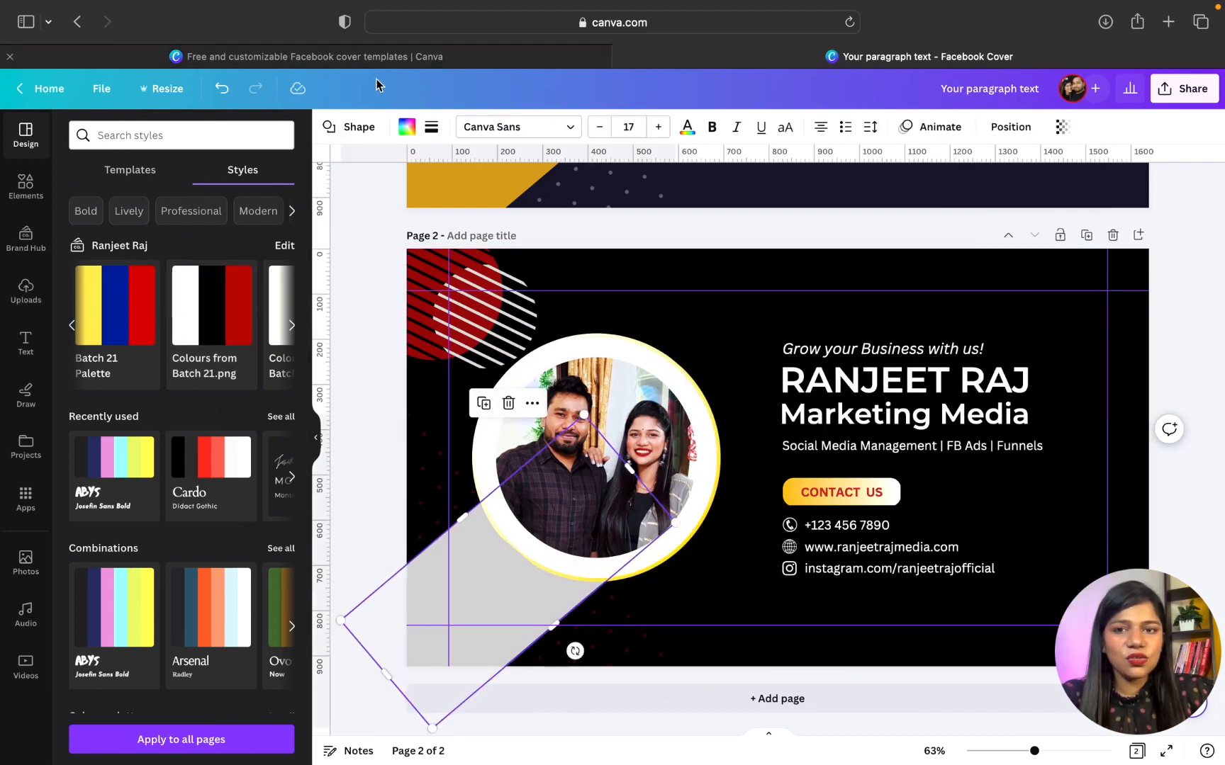
left_click(410, 128)
left_click(240, 213)
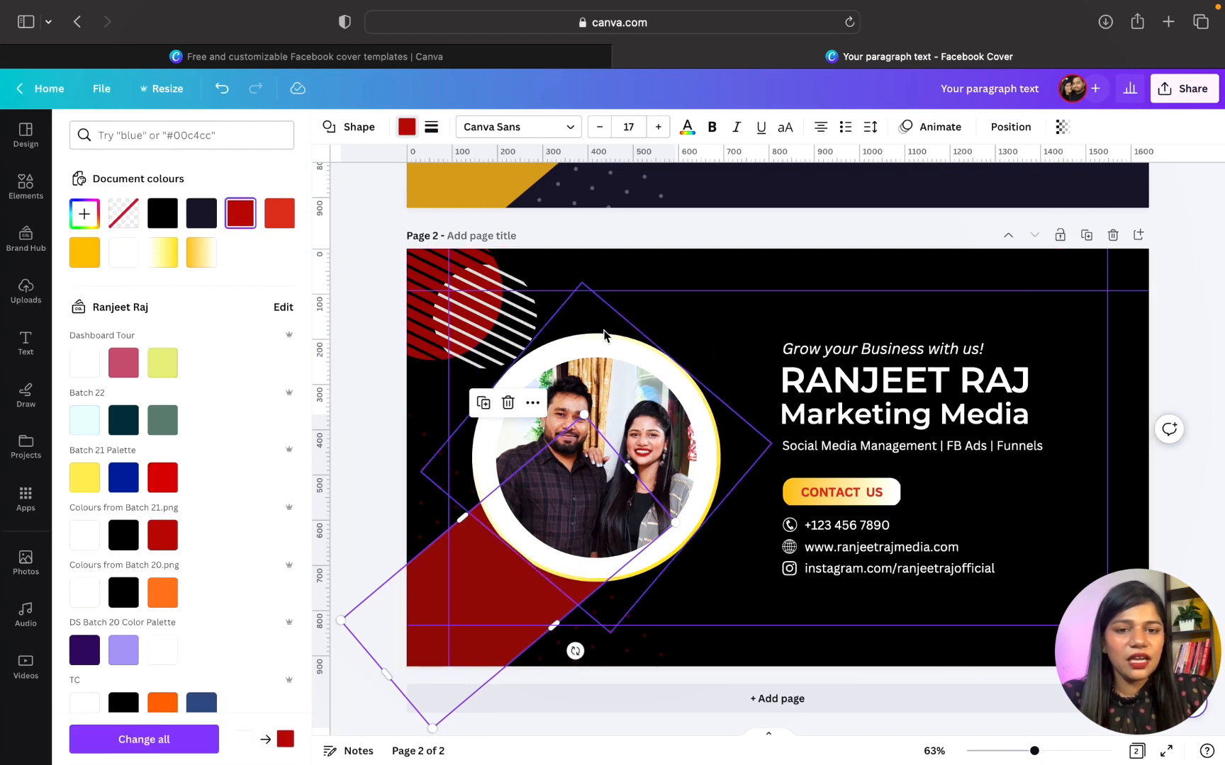
left_click(604, 335)
left_click(237, 220)
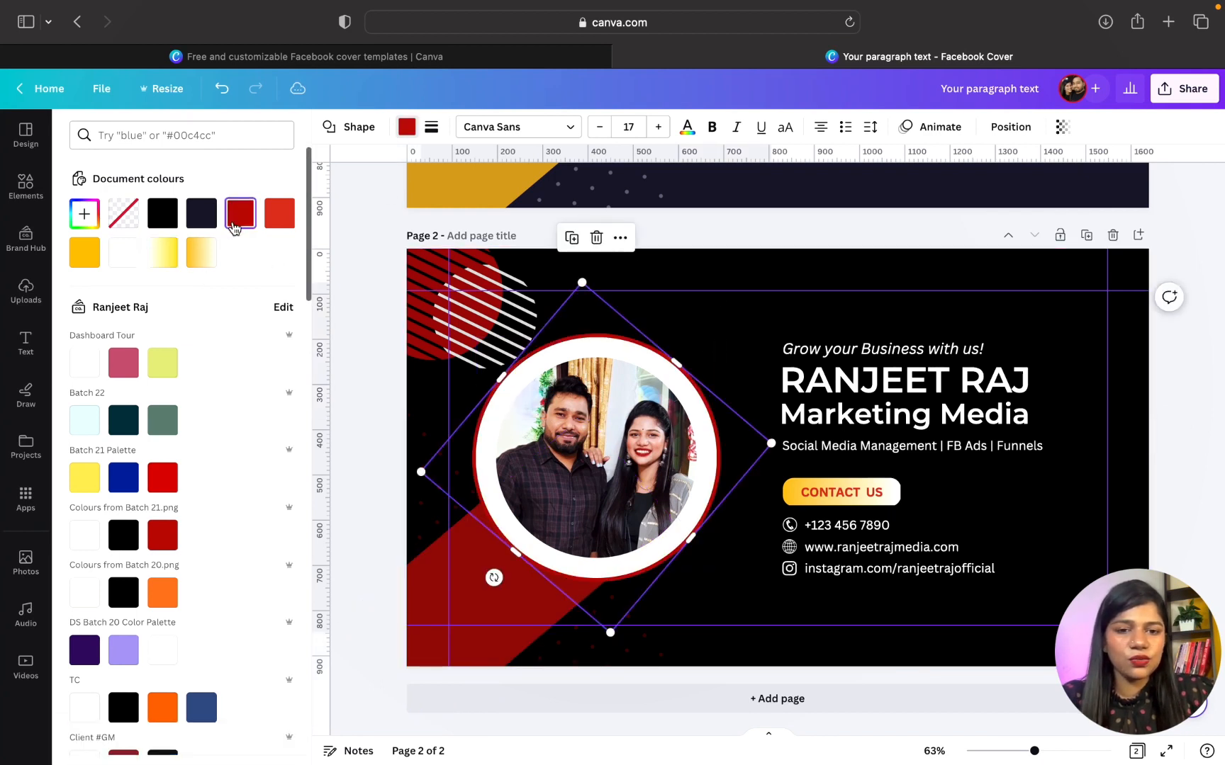
Step: Change the yellow colour in the CONTACT US button's gradient to red #FC1801
left_click(883, 488)
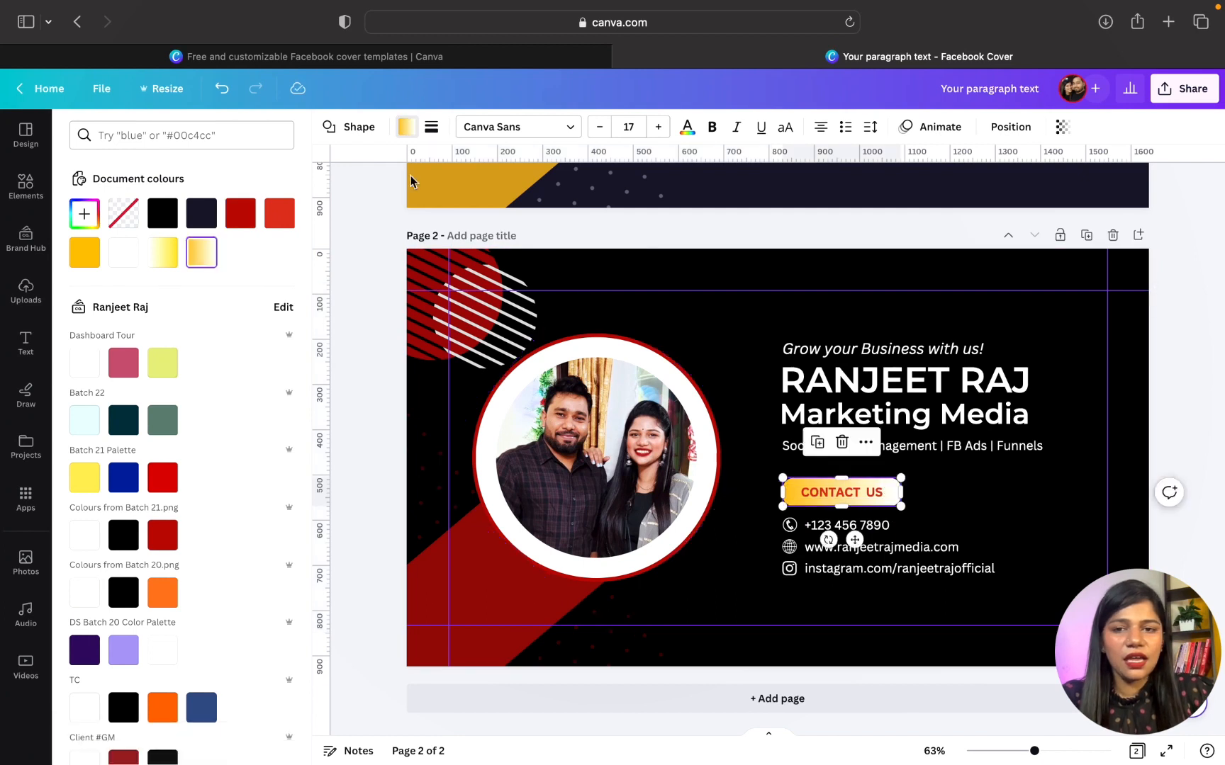
left_click(202, 252)
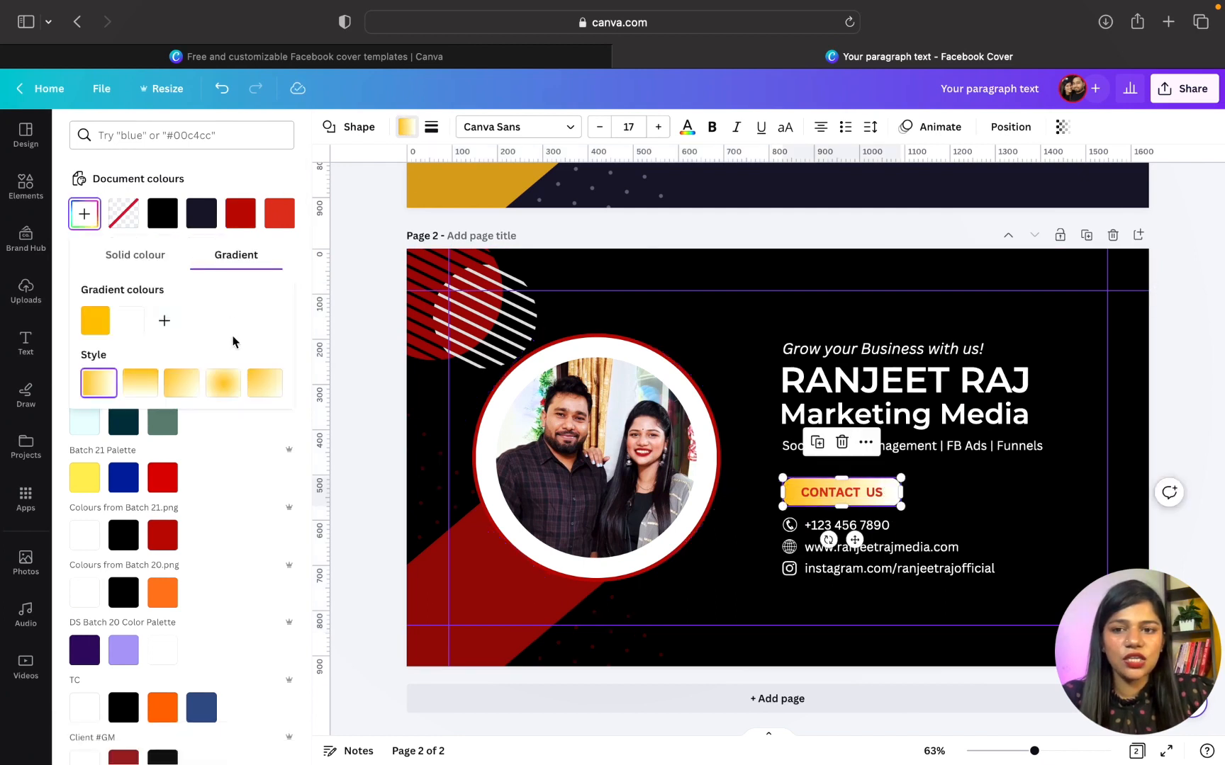
left_click(96, 321)
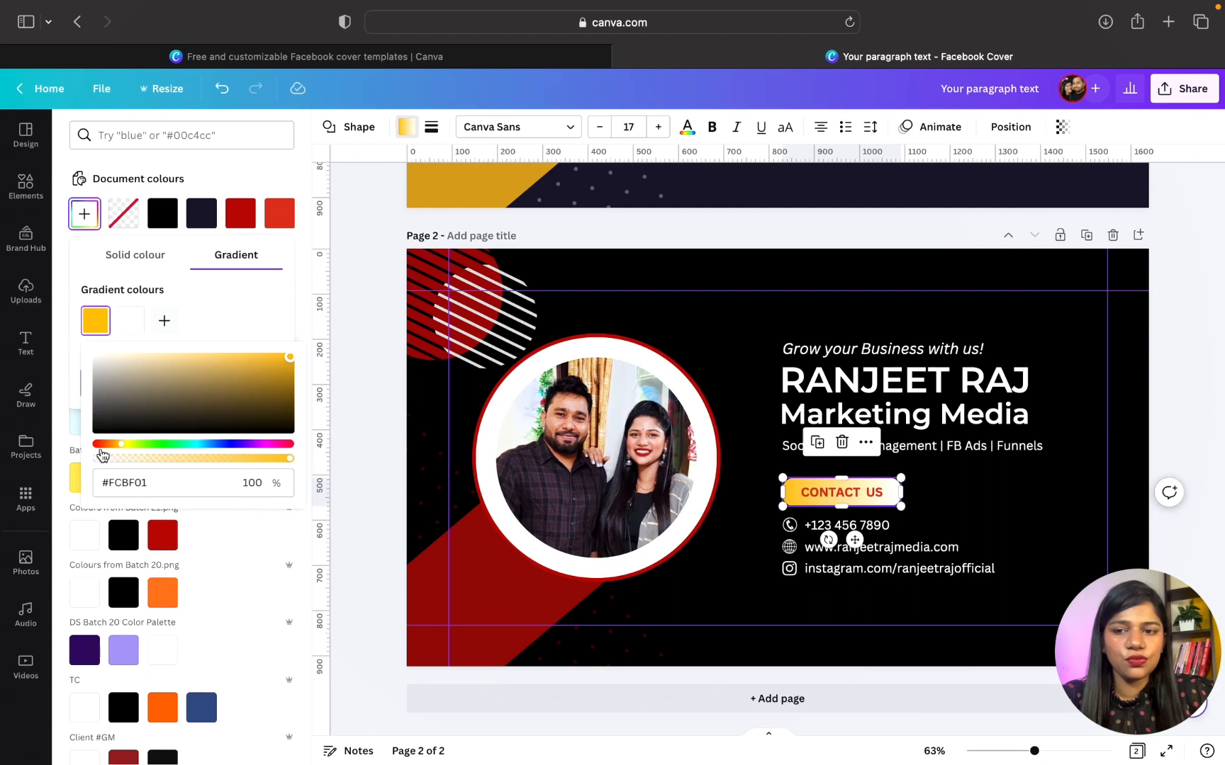
left_click_drag(103, 455, 70, 447)
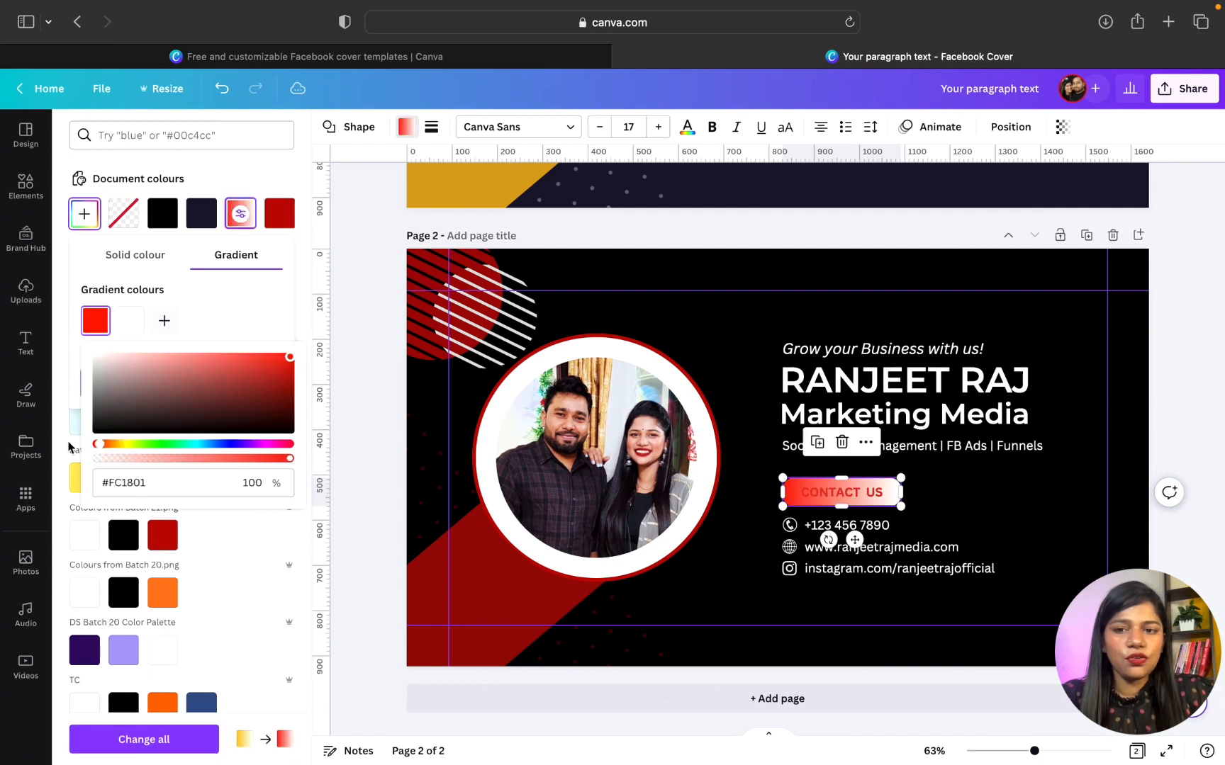
Step: Set the CONTACT US button's text colour to black
left_click(851, 491)
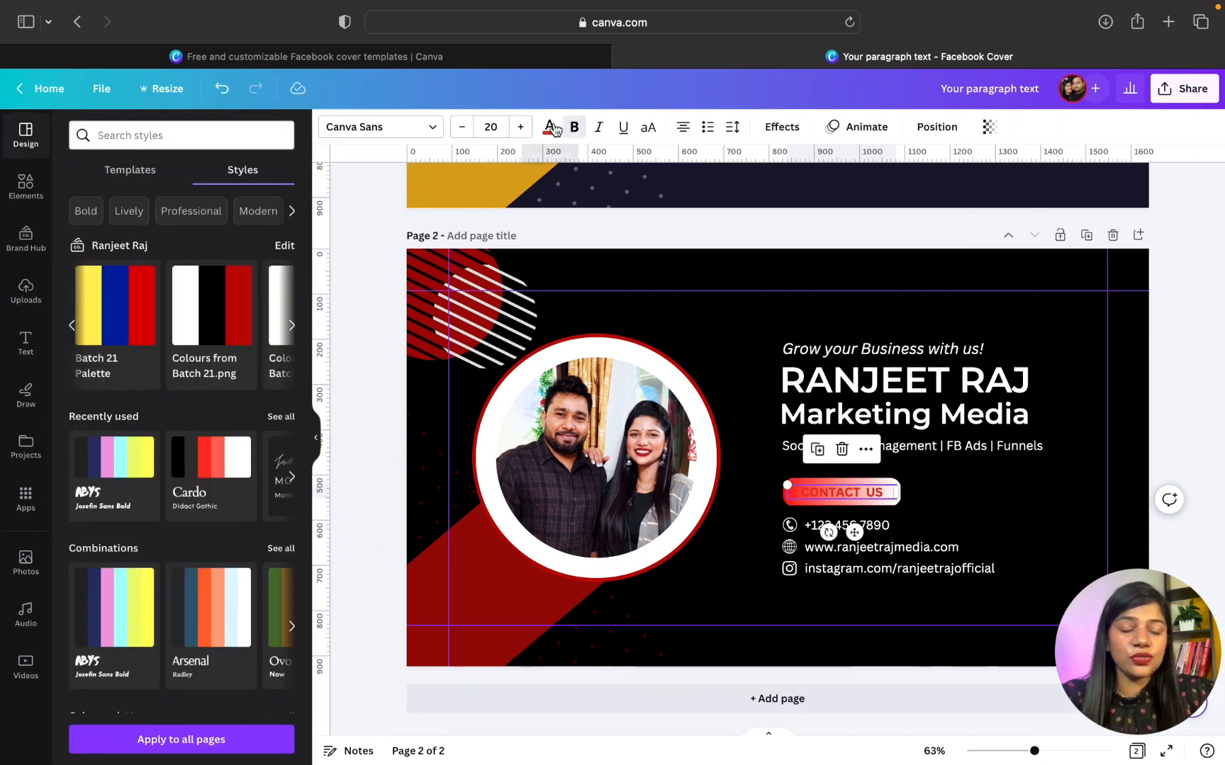
left_click(549, 127)
left_click(118, 223)
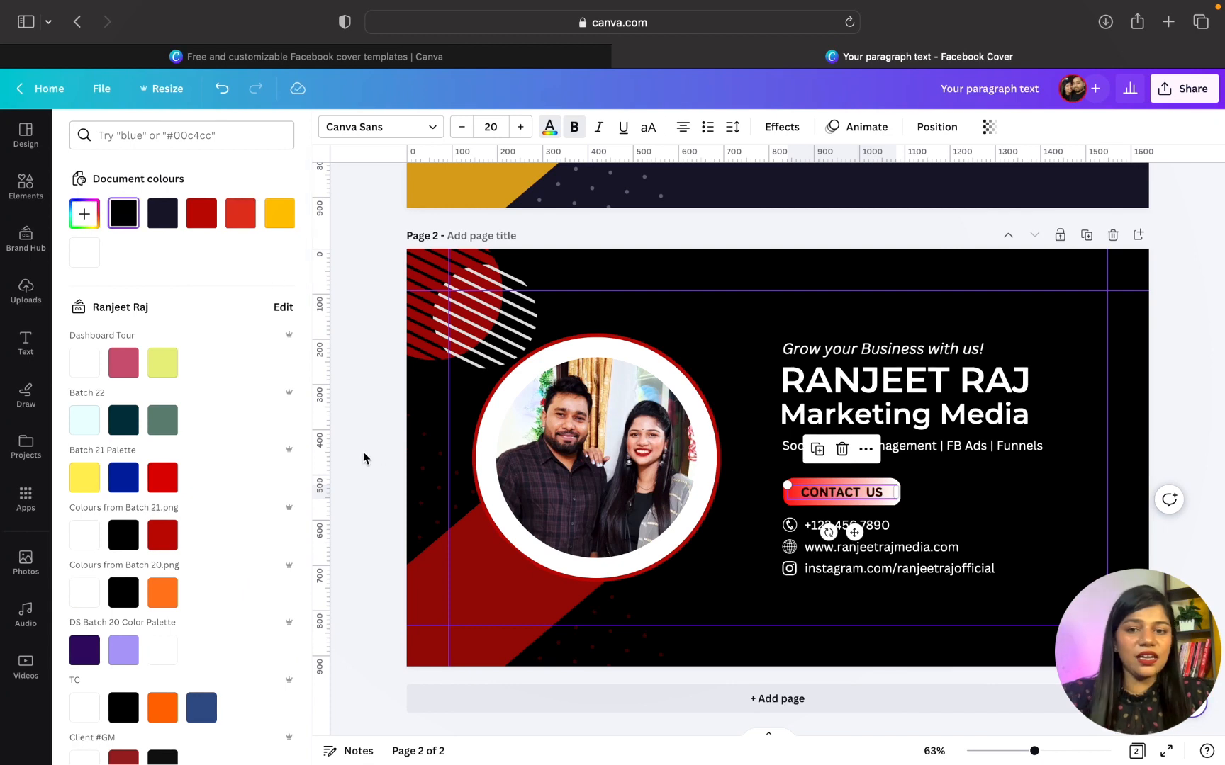
left_click(385, 462)
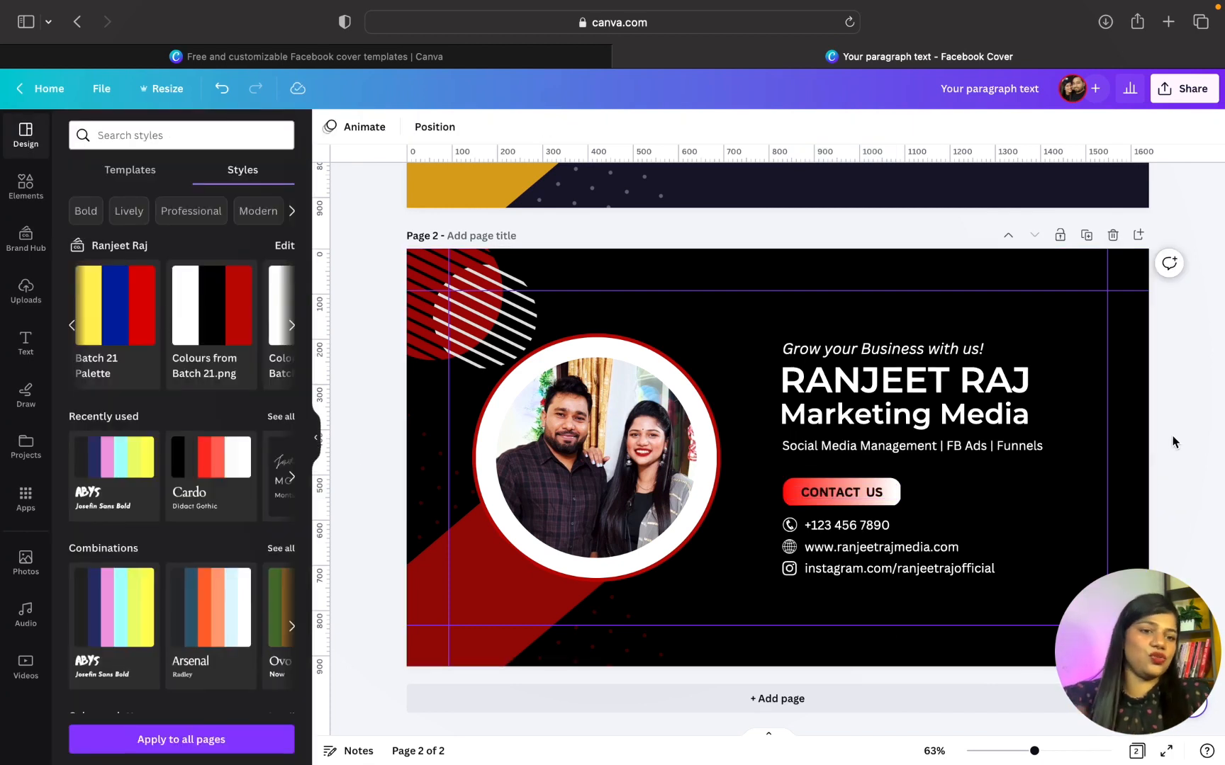
Step: Compare the two cover versions and remove all four ruler guides from page 2
scroll(1192, 441, "up", 6)
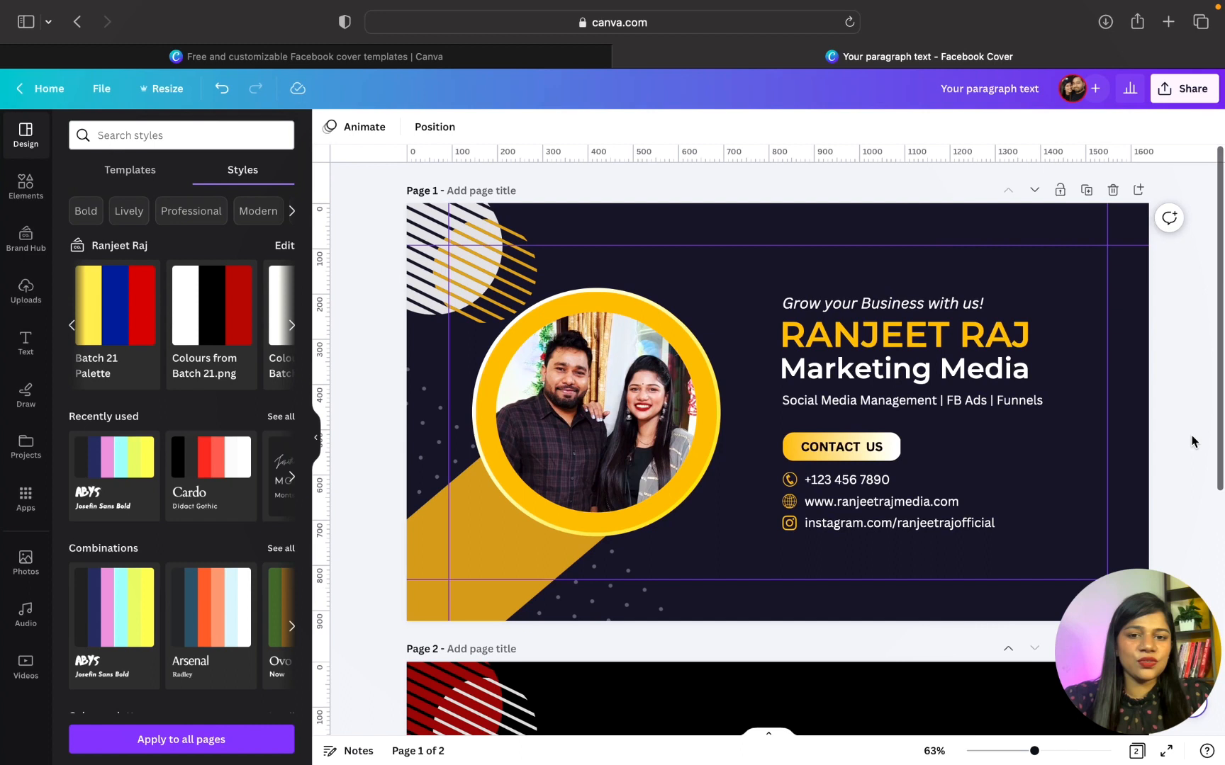
scroll(1192, 440, "down", 6)
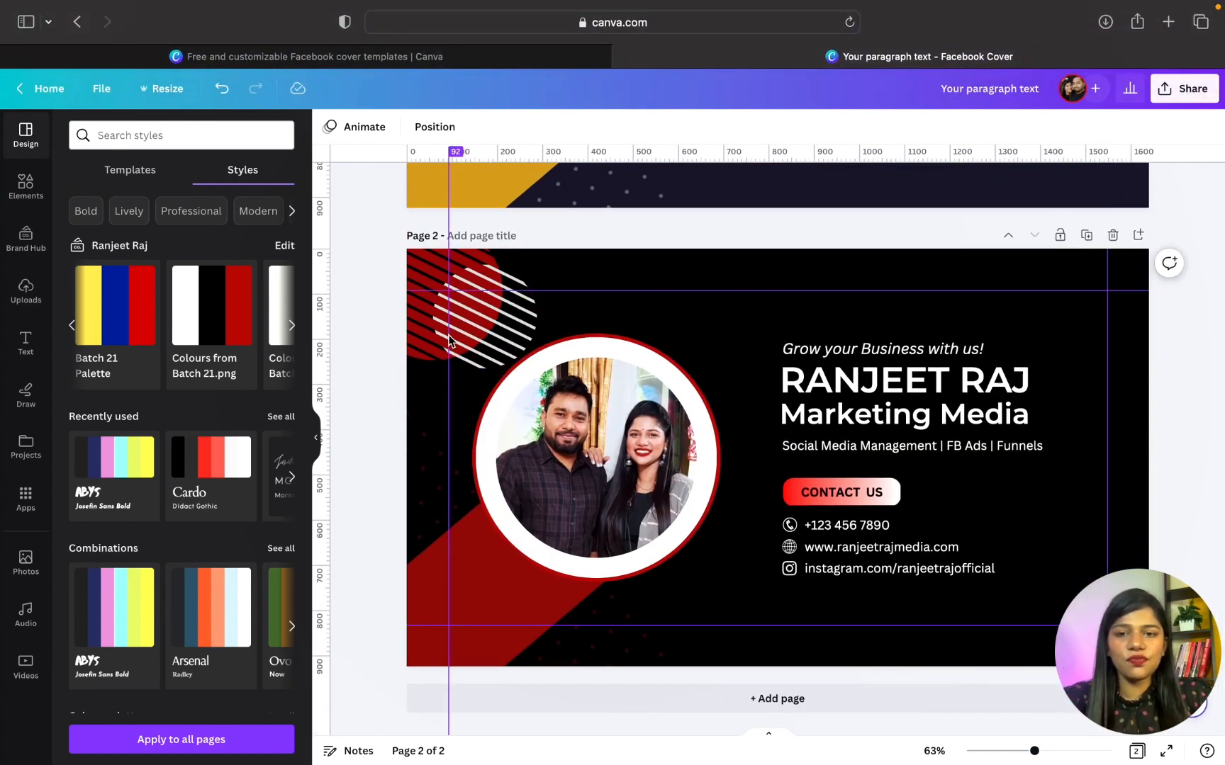
left_click_drag(682, 291, 680, 221)
left_click(675, 666)
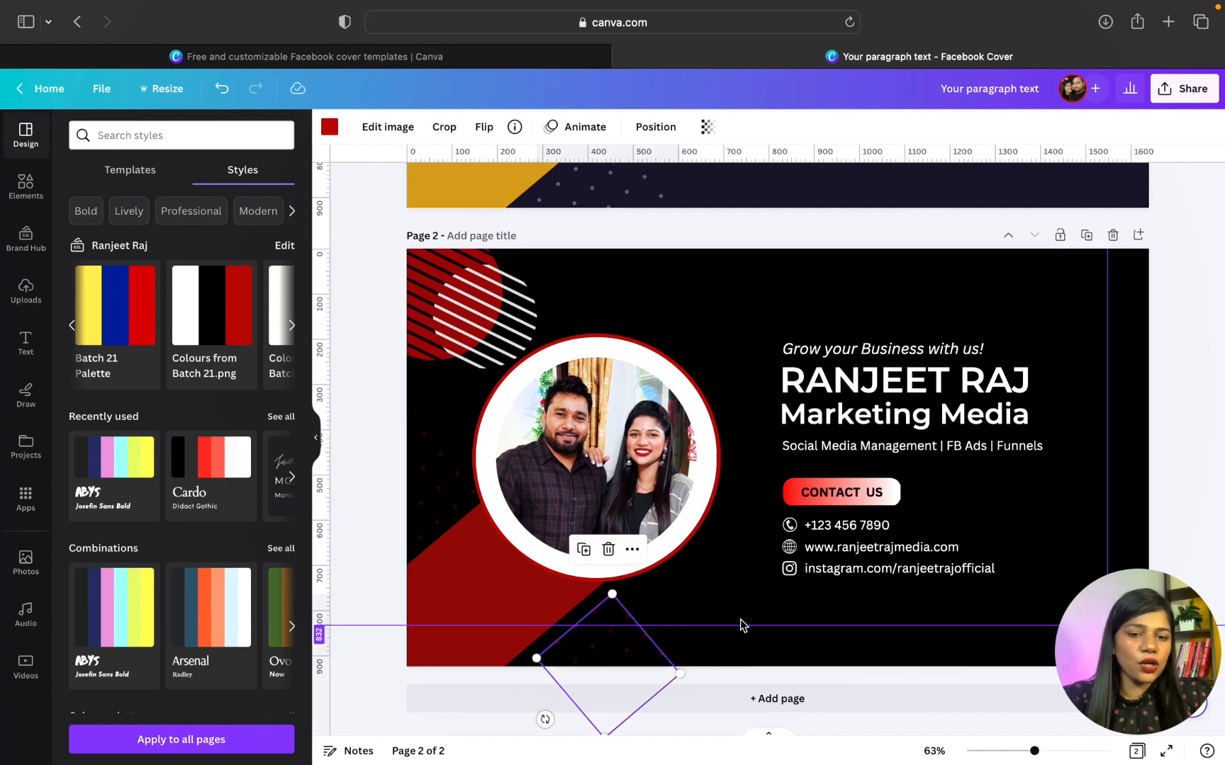
left_click_drag(744, 631, 744, 694)
left_click_drag(1108, 481, 1180, 484)
Step: Duplicate the red-and-black page and set the dark laptop-and-calculator photo from an "Office desk" photo search as the copy's background
left_click(1085, 235)
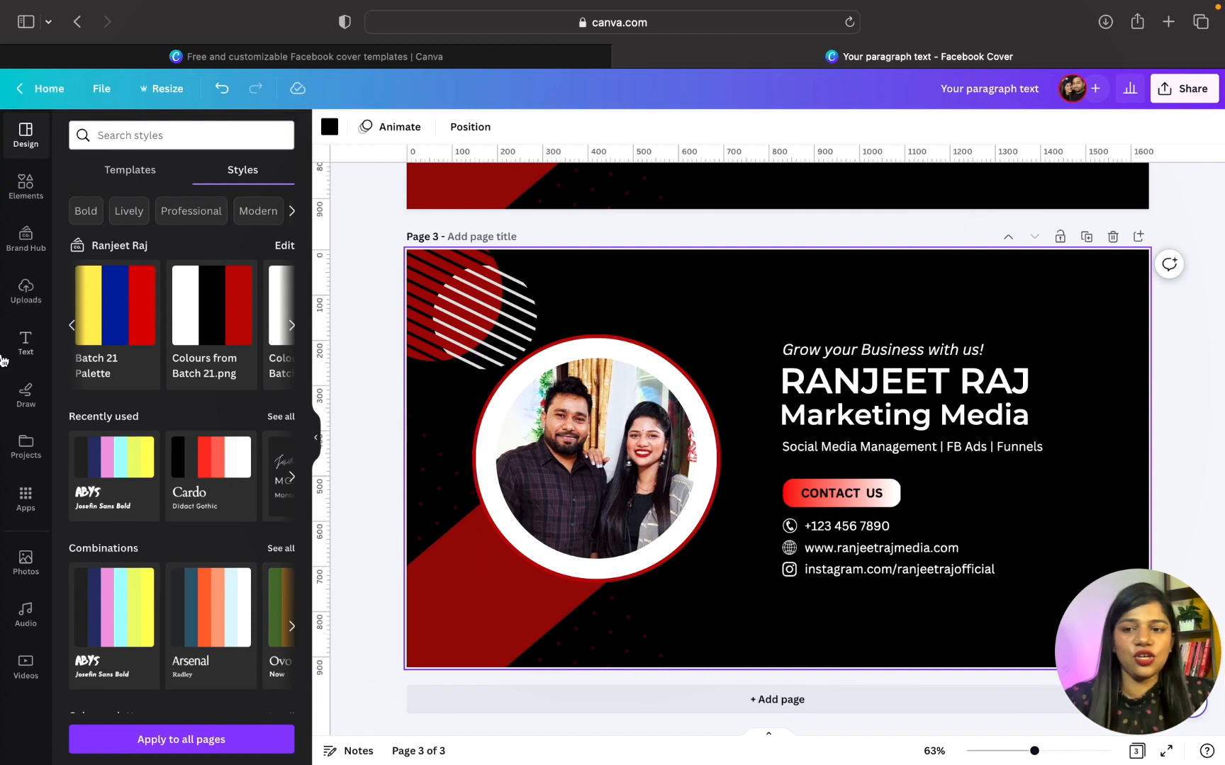
left_click(24, 567)
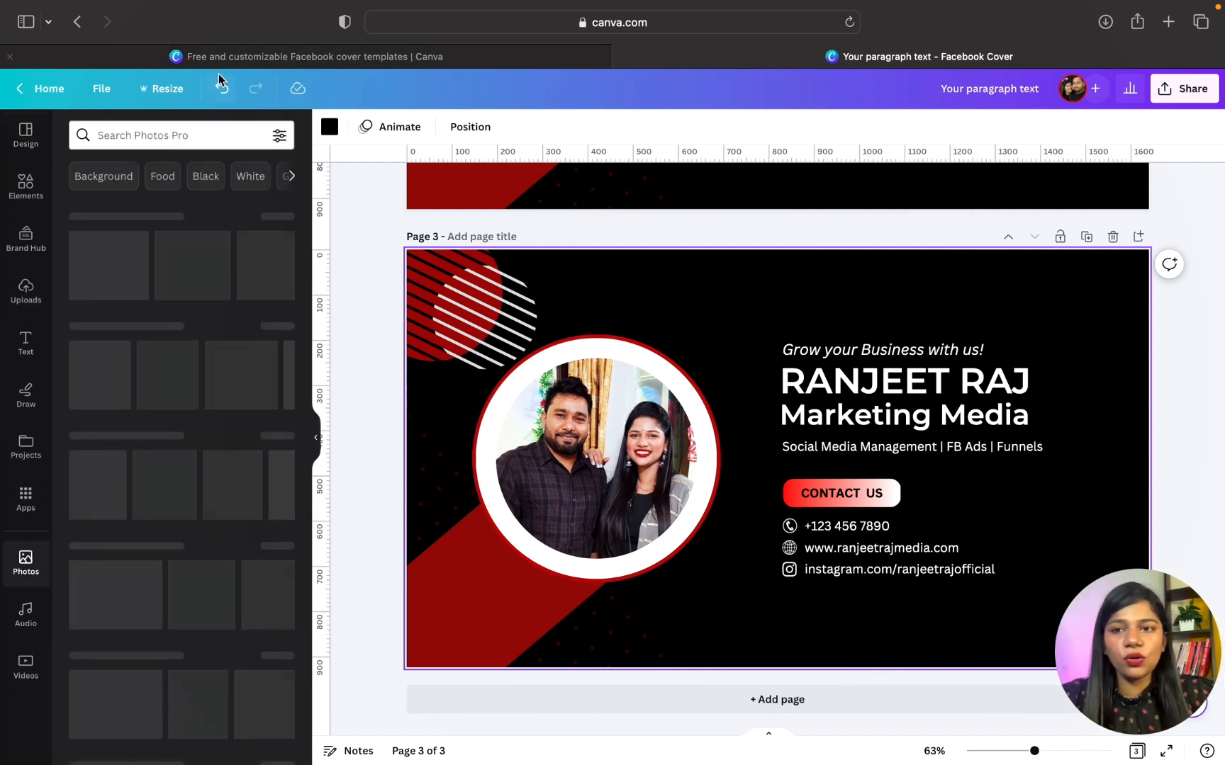
left_click(192, 128)
type("office")
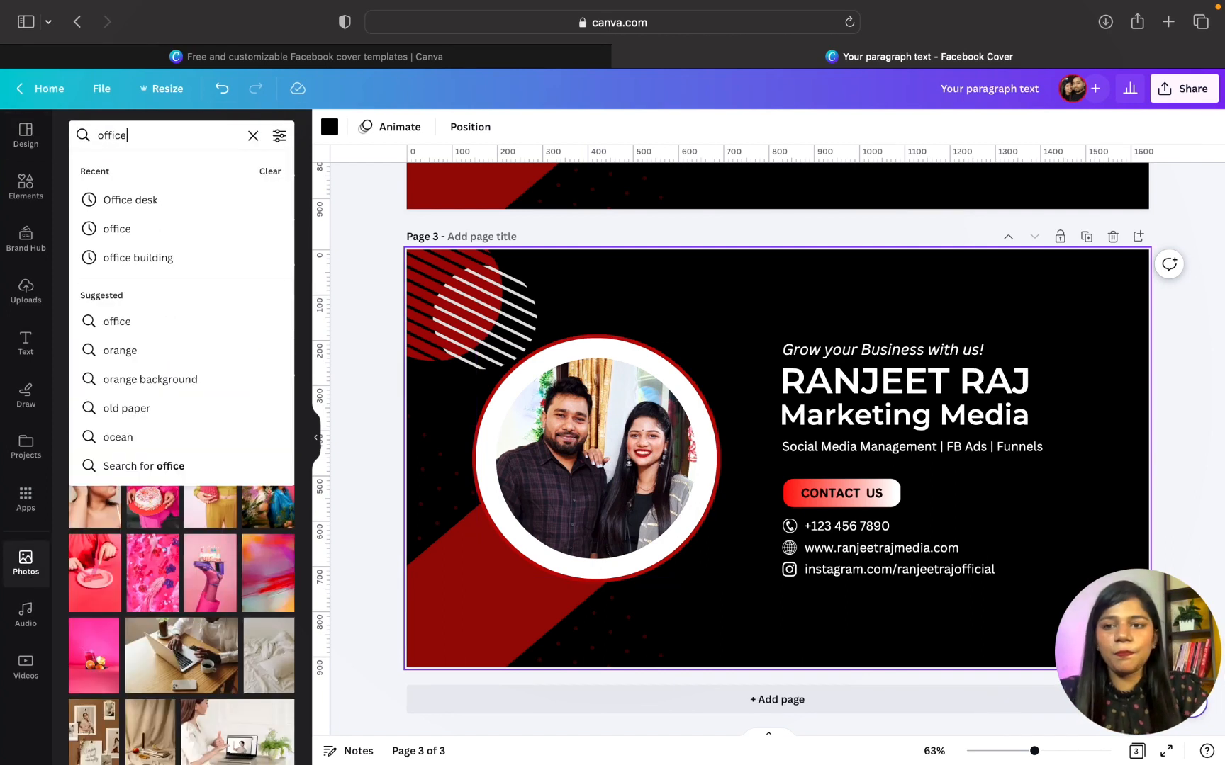
left_click(196, 199)
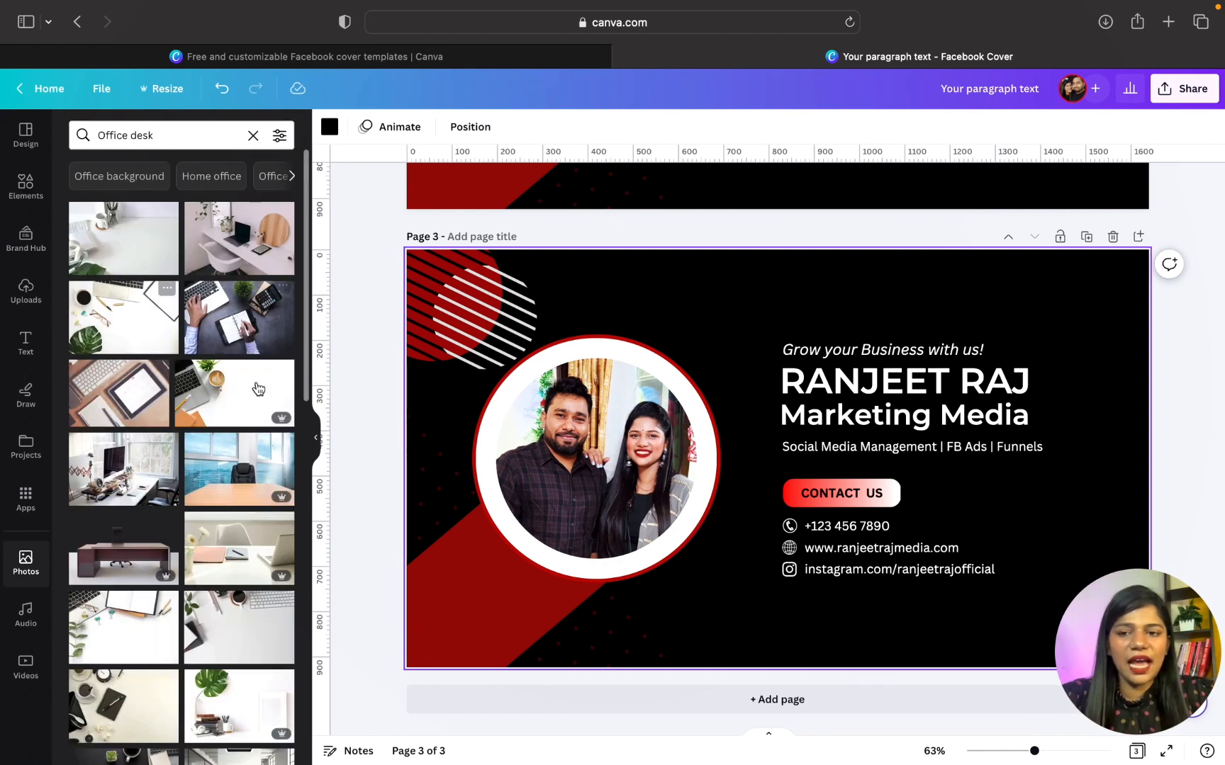
left_click_drag(248, 320, 823, 266)
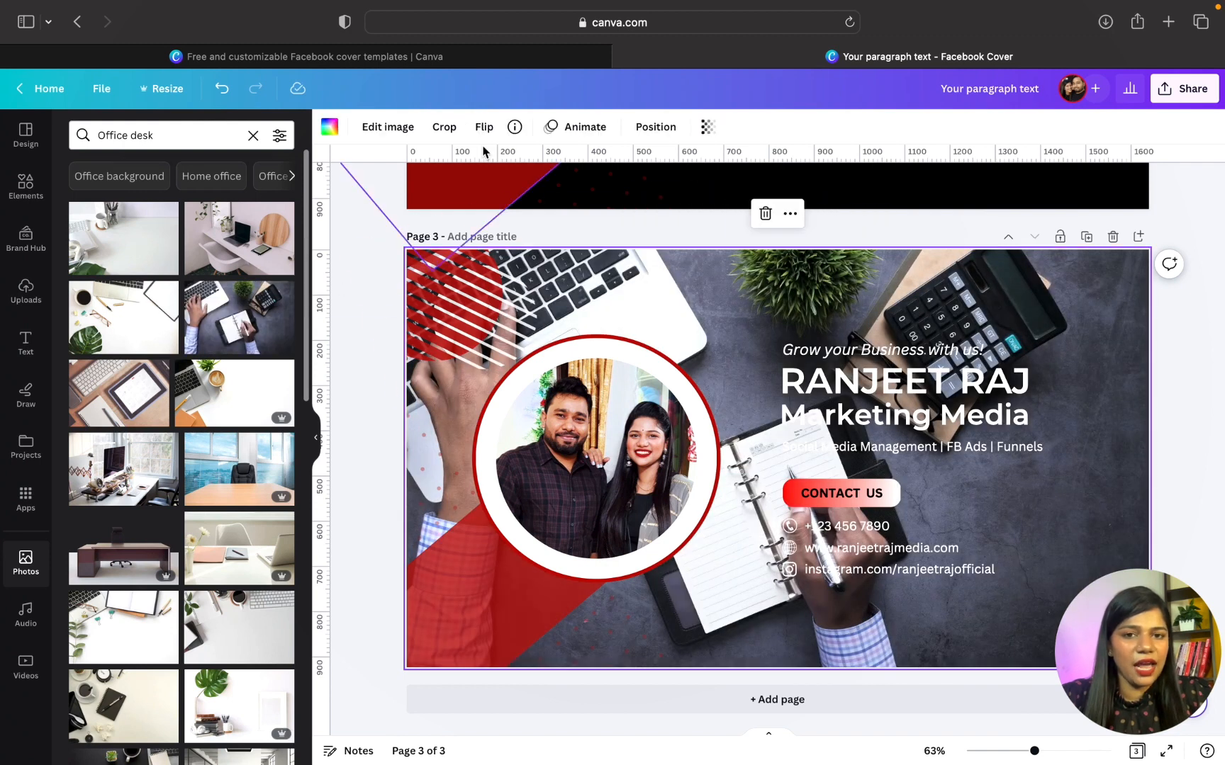
Step: Set the background photo's transparency to 14 and shift the photo down within its crop
left_click(707, 126)
left_click_drag(712, 188, 590, 201)
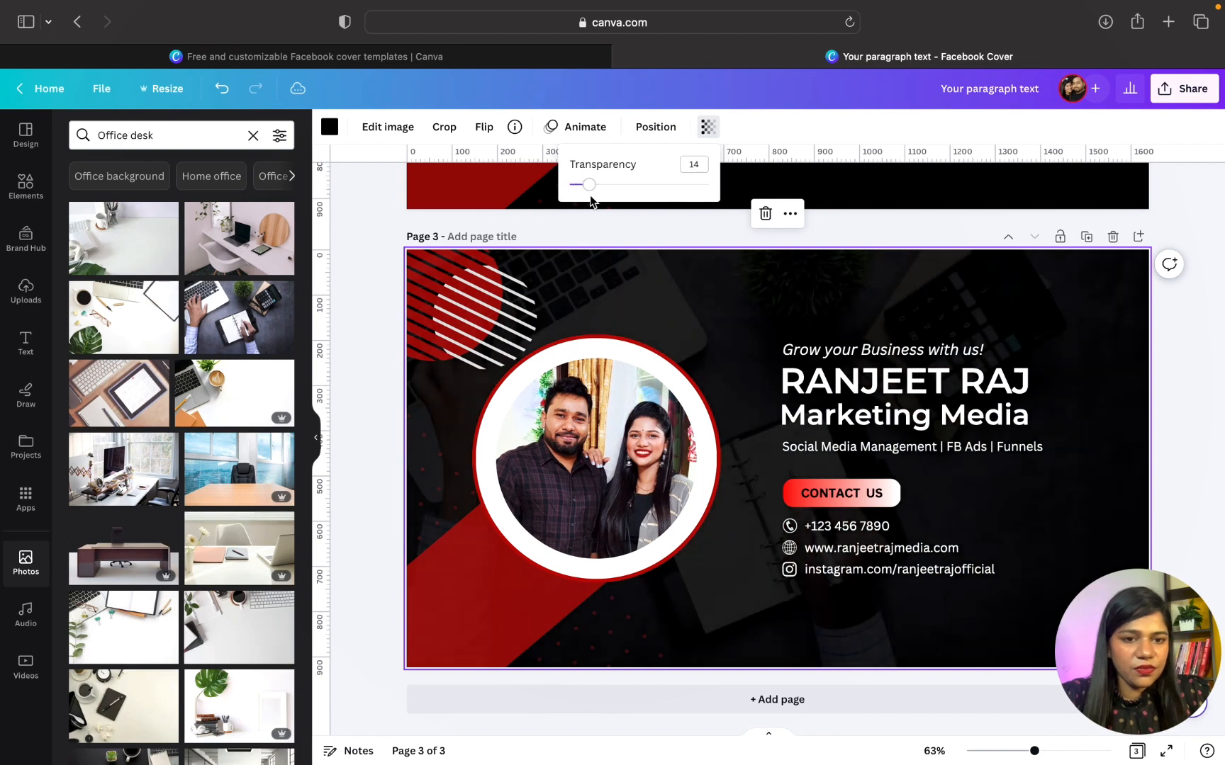
double_click(714, 315)
left_click_drag(714, 312, 868, 389)
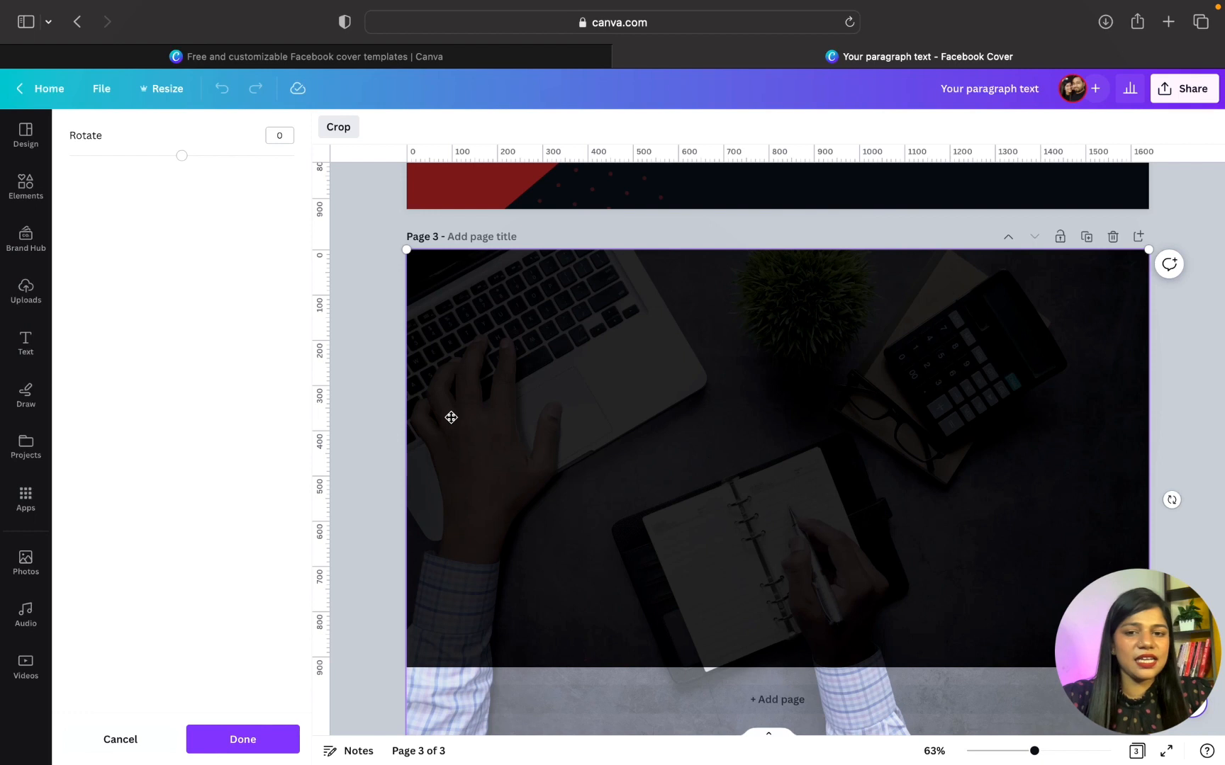
left_click(392, 396)
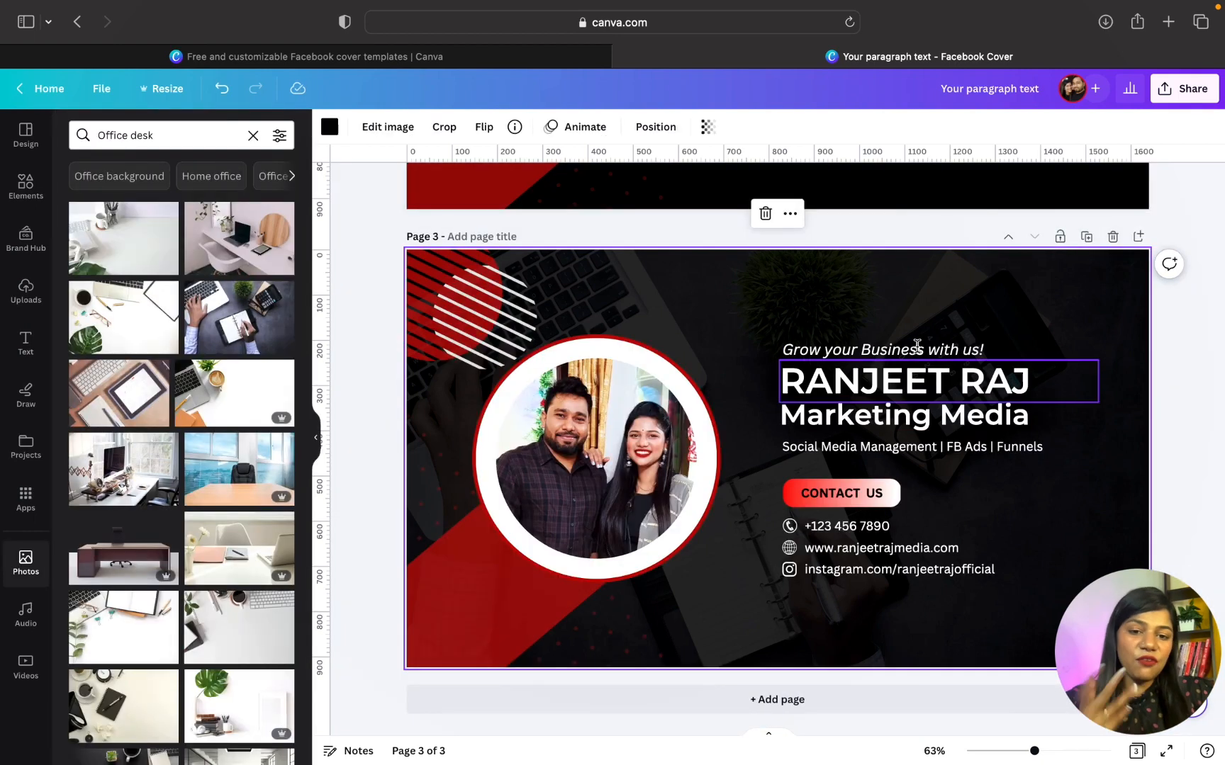
Step: Preview page 3 with the office photo background as a full-screen presentation
left_click(1181, 95)
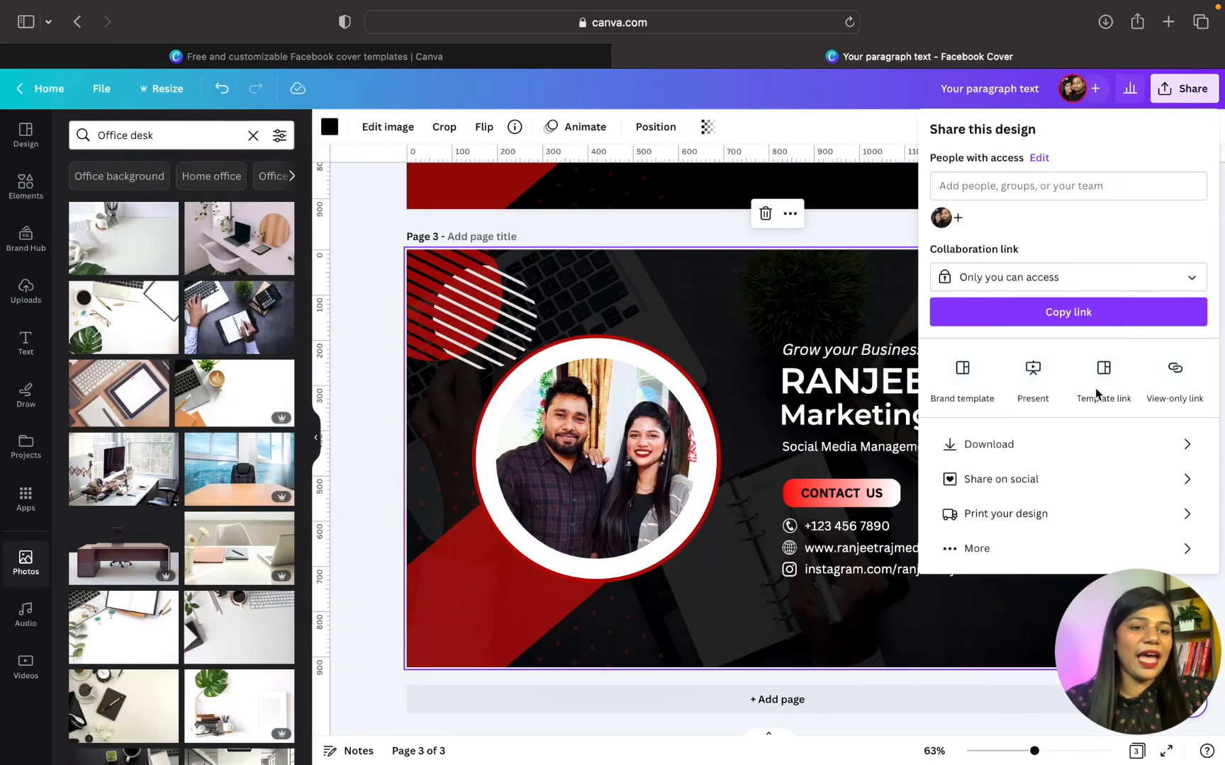
left_click(1031, 372)
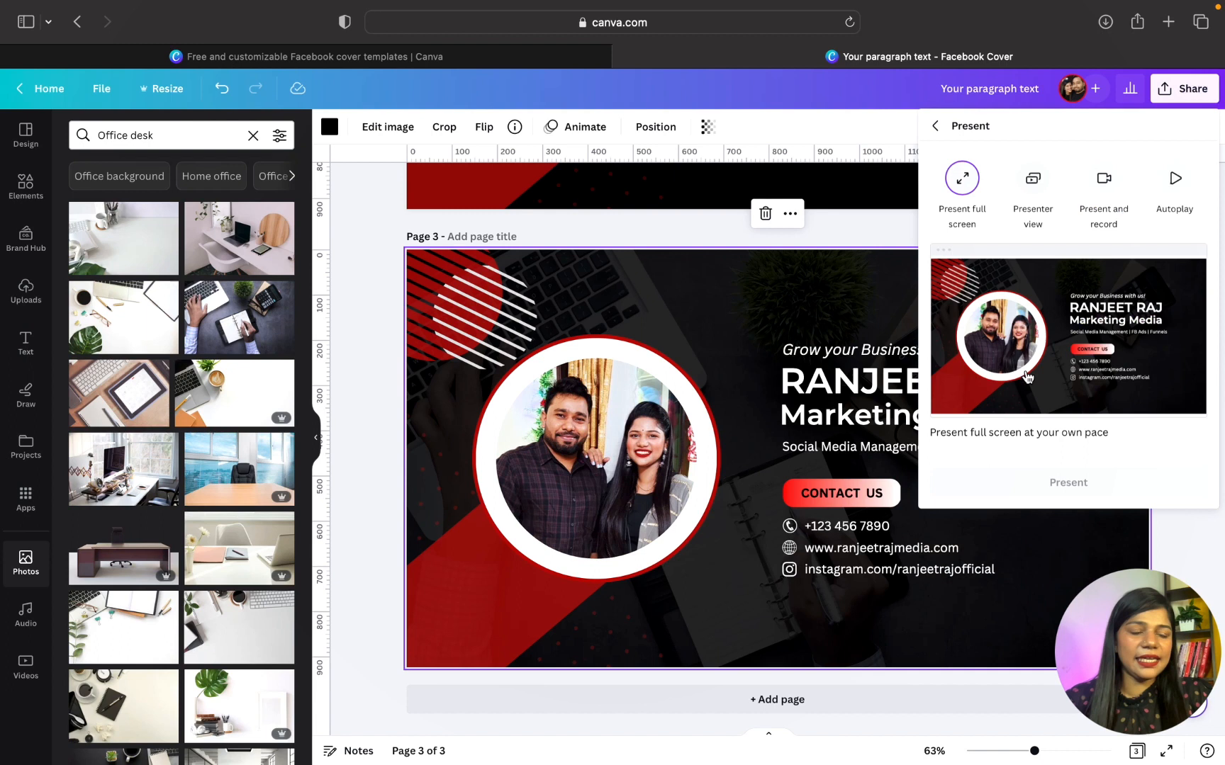
left_click(1052, 483)
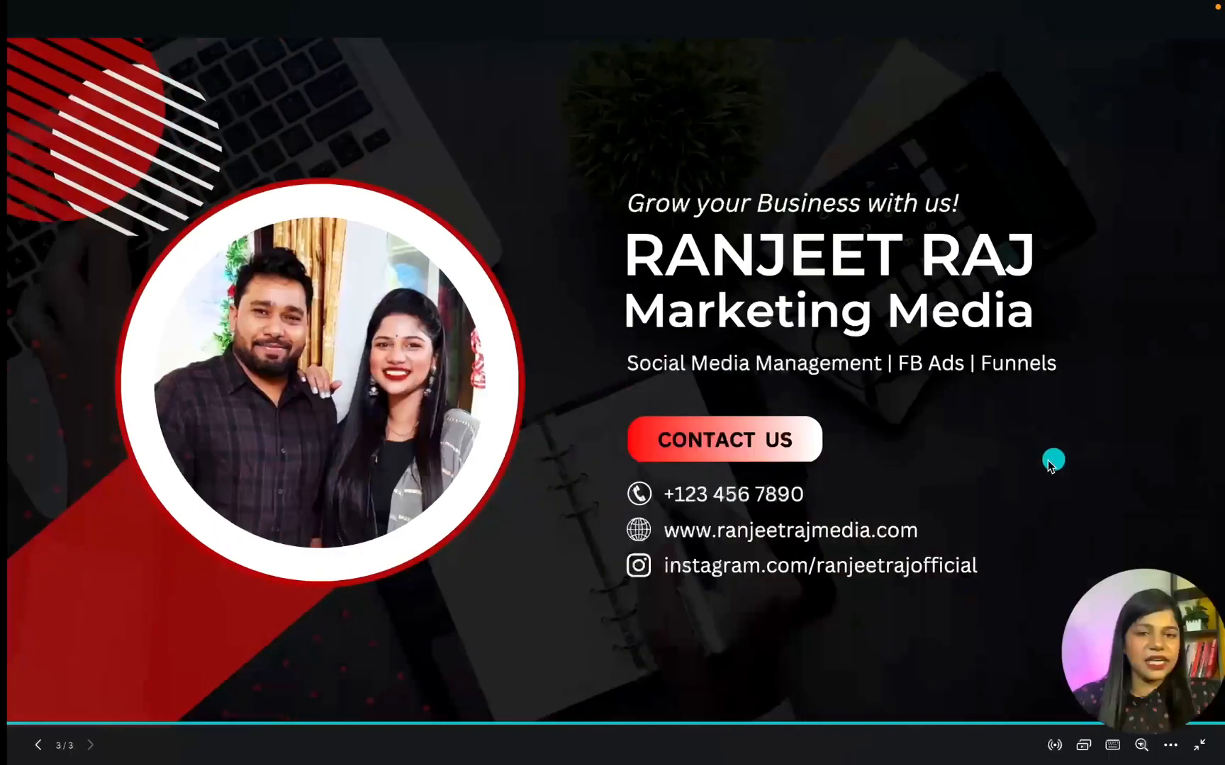